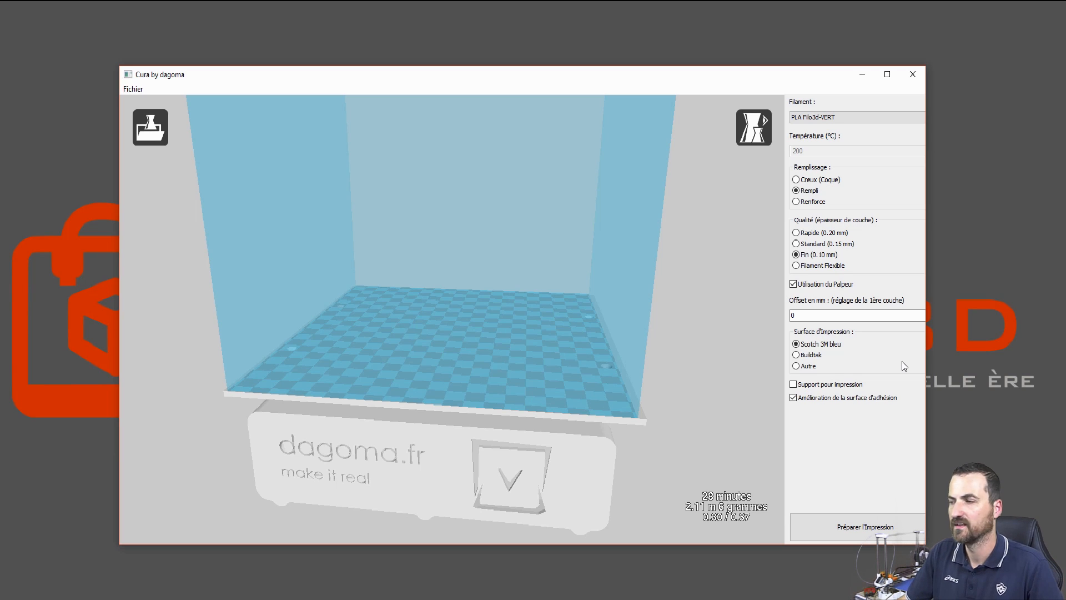
{"action": "double_click", "coordinate": [793, 315]}
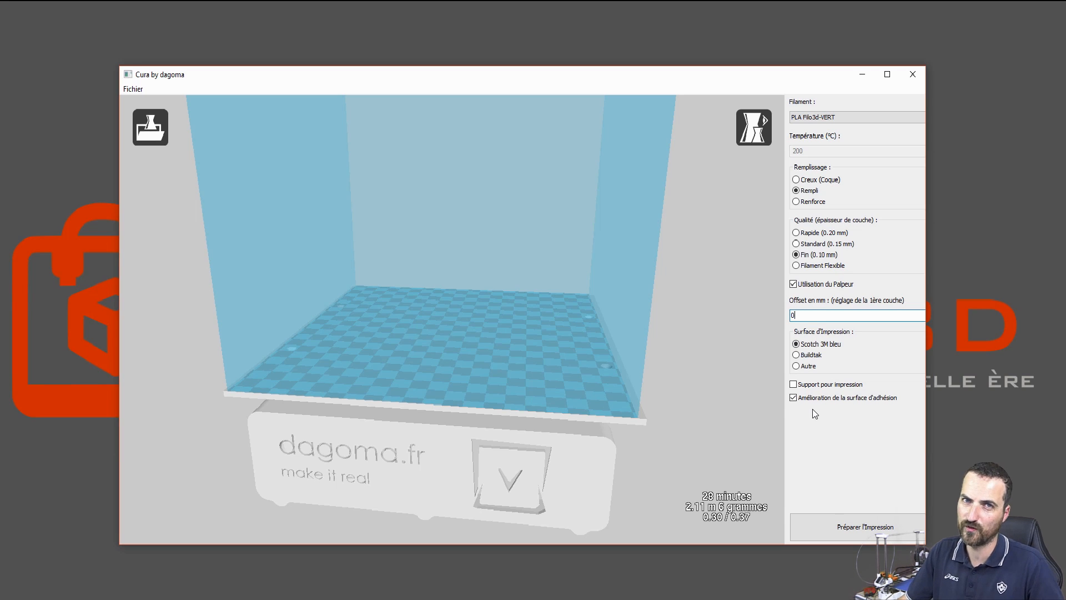
{"action": "right_click_drag", "start_coordinate": [491, 359], "coordinate": [494, 361]}
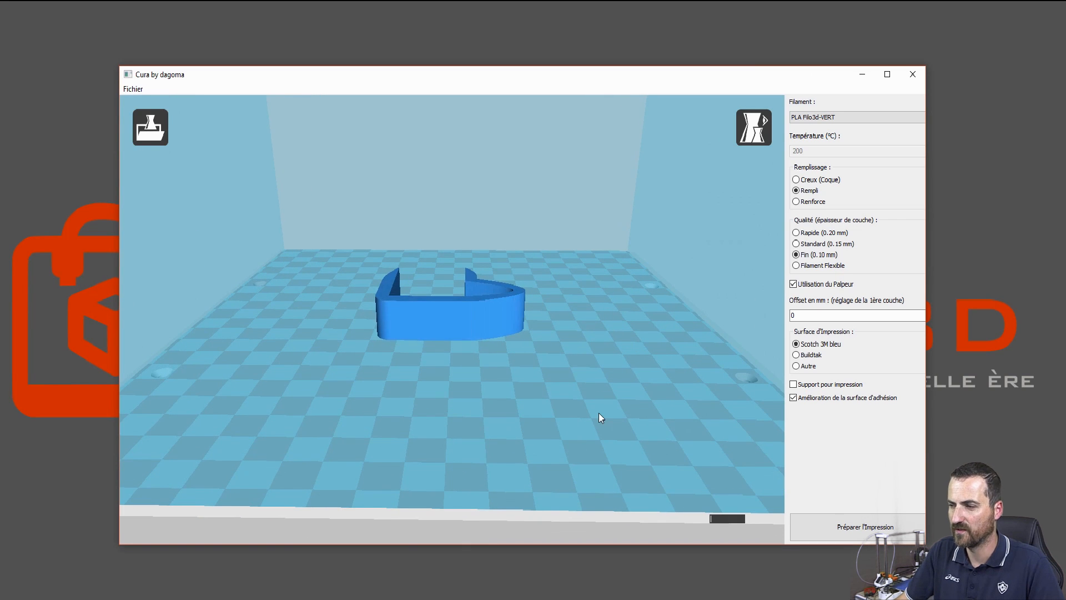
{"action": "scroll", "coordinate": [556, 415], "scroll_direction": "down", "scroll_amount": 4}
{"action": "right_click_drag", "start_coordinate": [559, 404], "coordinate": [634, 405]}
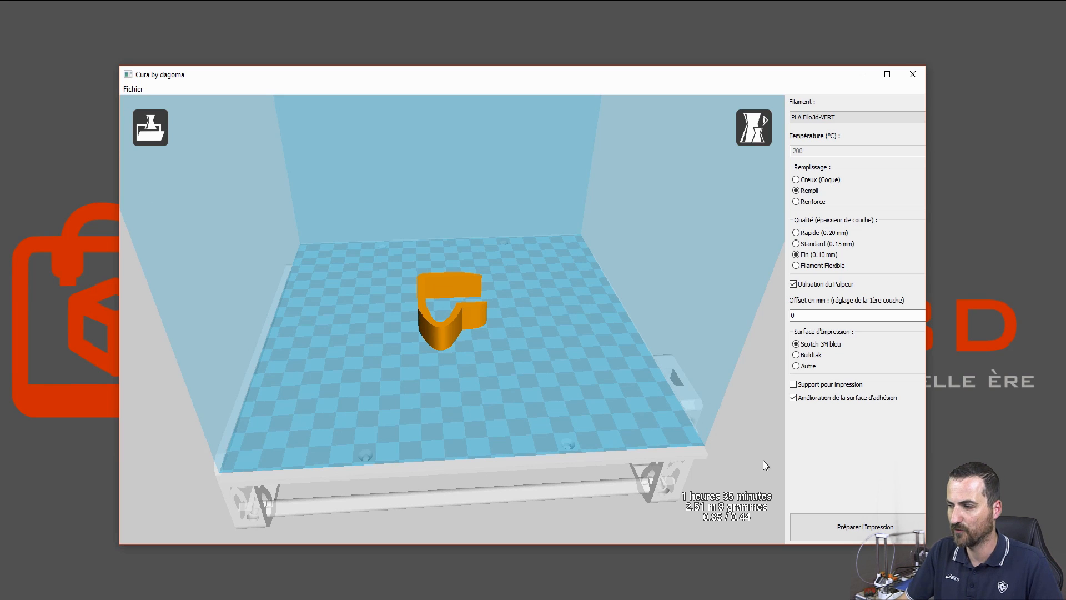
Prepare the print and save its toolpath over dagoma0.g in the 3D folder, then close the slicer
{"action": "left_click", "coordinate": [849, 530]}
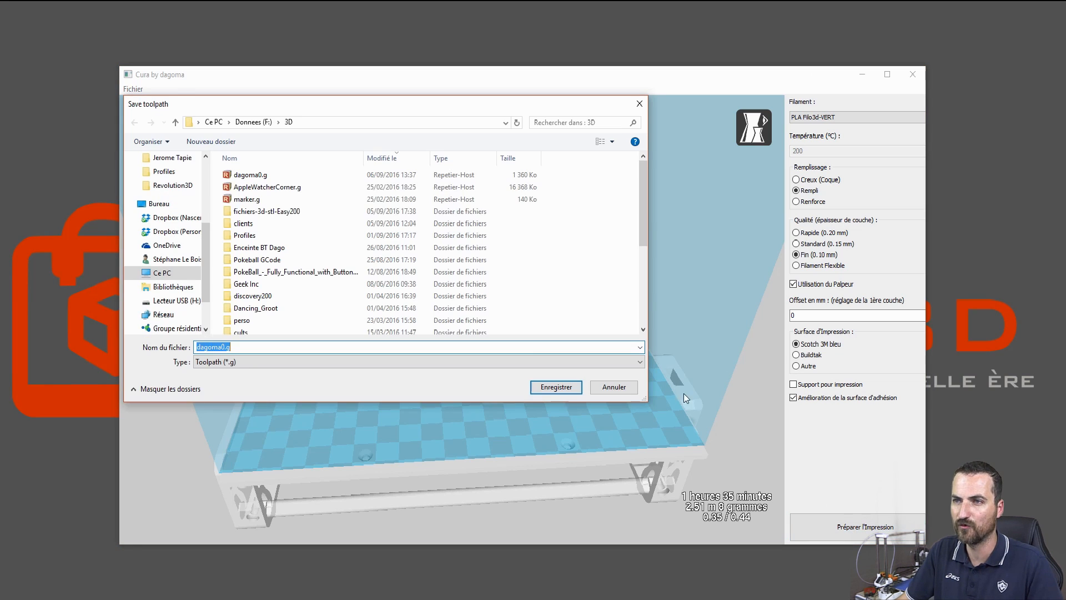
{"action": "left_click", "coordinate": [257, 175]}
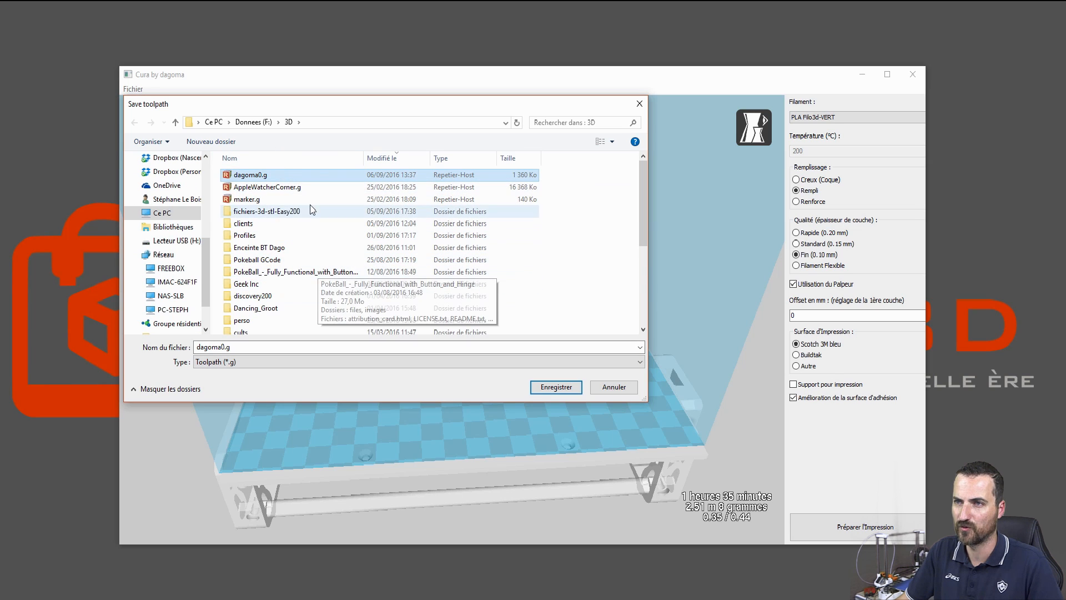
{"action": "left_click", "coordinate": [557, 387]}
{"action": "left_click", "coordinate": [560, 309]}
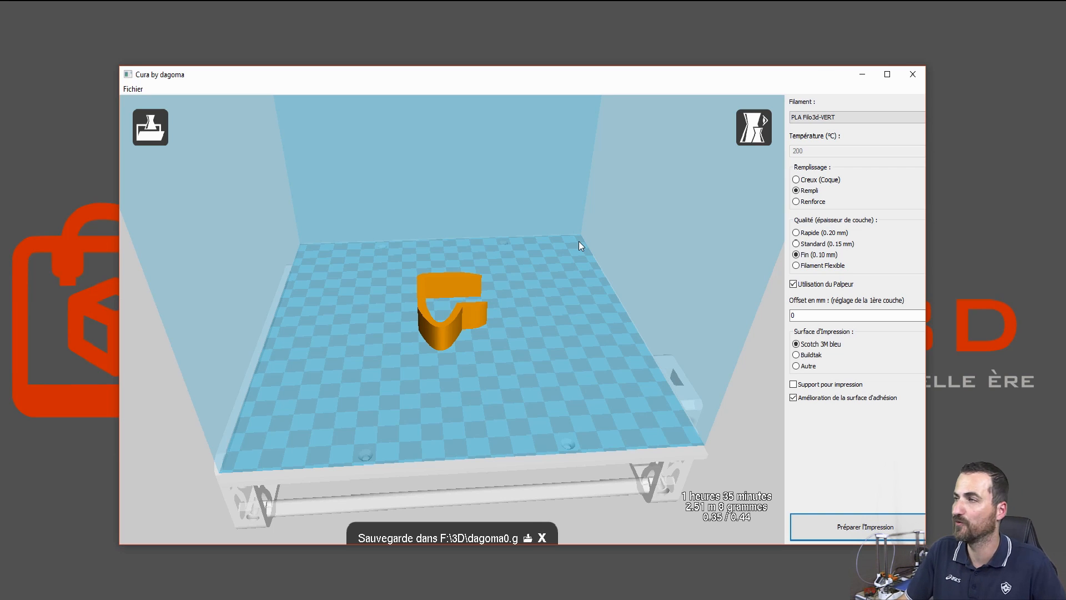
{"action": "left_click", "coordinate": [913, 75]}
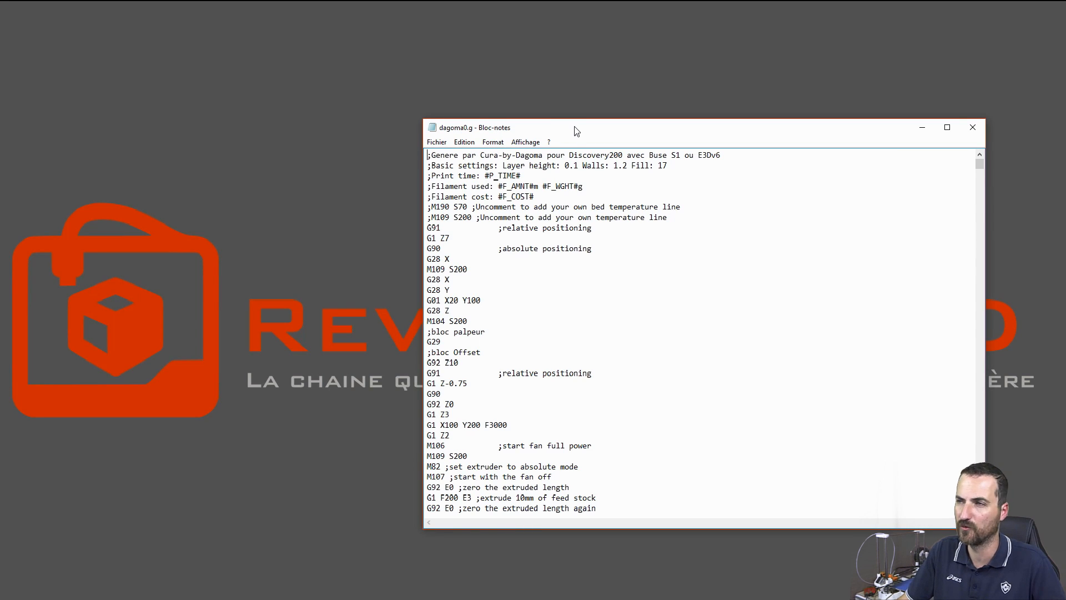
Examine the opening and closing G-code blocks of dagoma0.g in Notepad
{"action": "left_click_drag", "start_coordinate": [572, 126], "coordinate": [352, 120]}
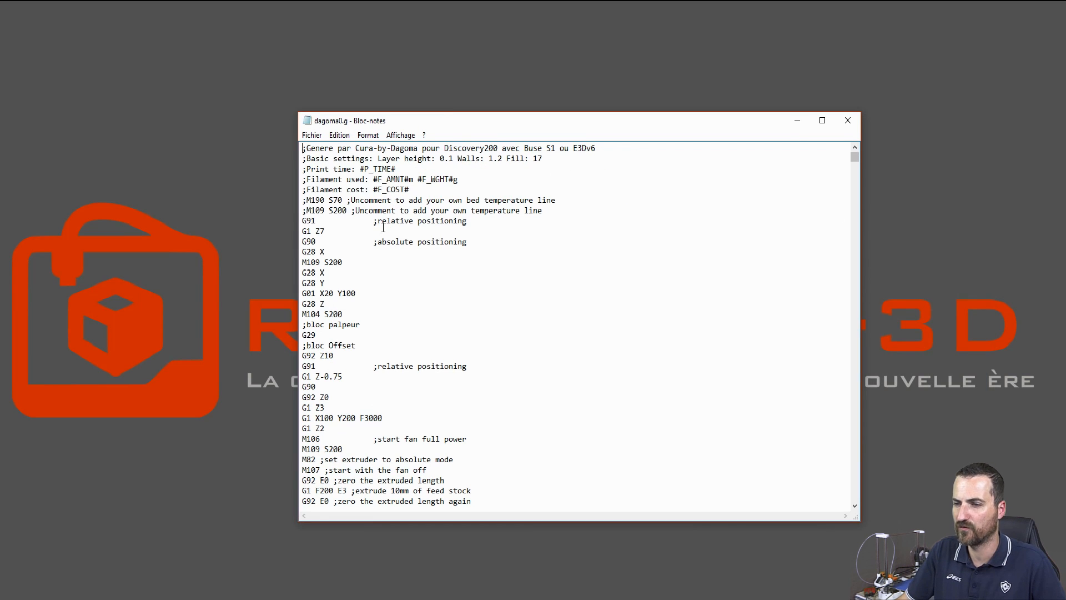
{"action": "scroll", "coordinate": [483, 302], "scroll_direction": "down", "scroll_amount": 2}
{"action": "left_click_drag", "start_coordinate": [356, 451], "coordinate": [273, 106]}
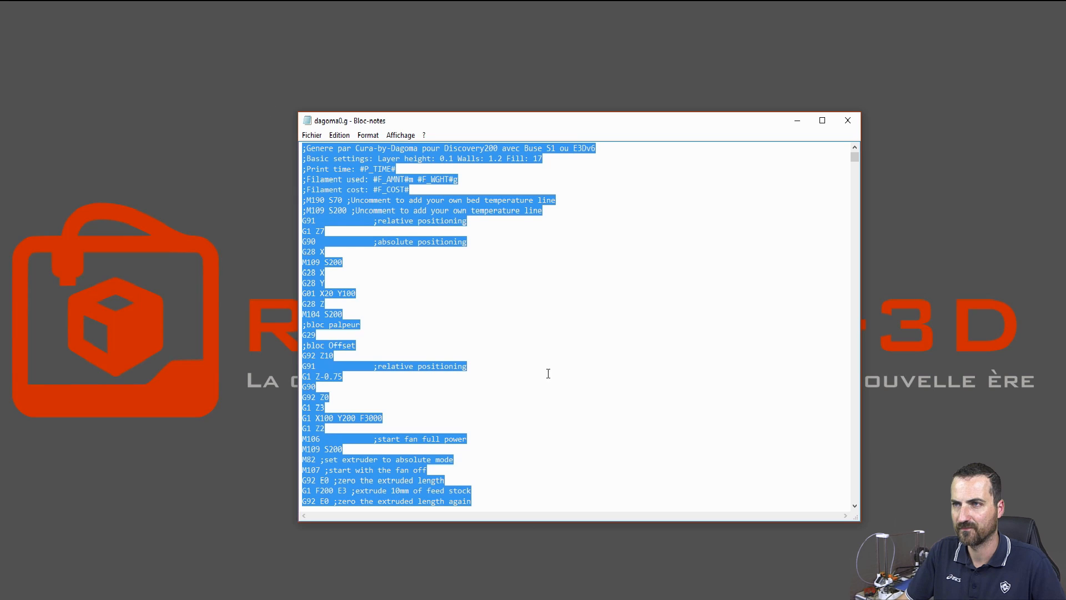
{"action": "left_click_drag", "start_coordinate": [854, 159], "coordinate": [871, 504]}
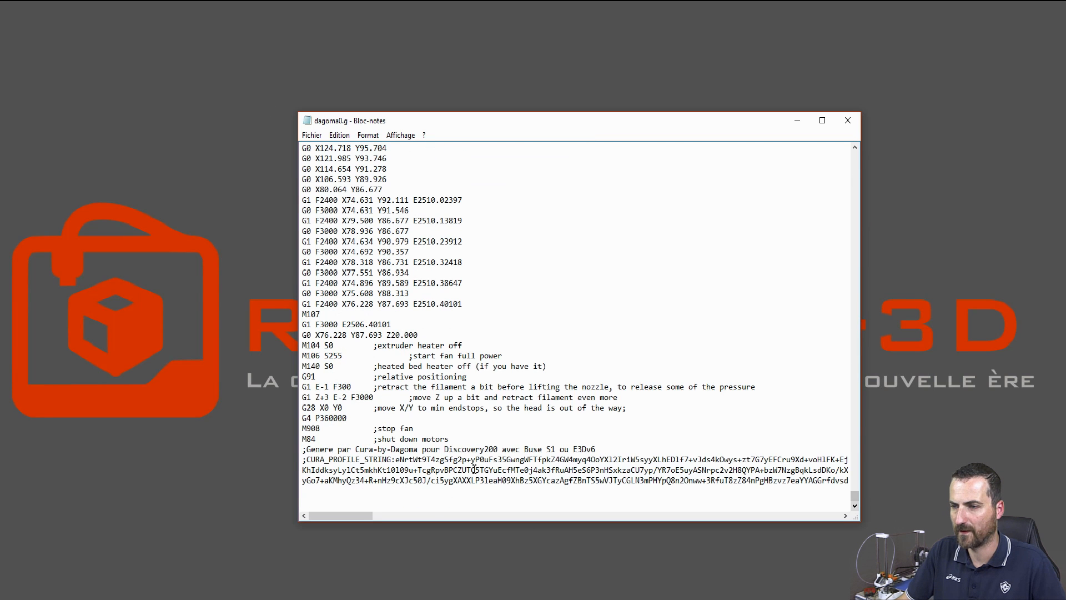
{"action": "left_click_drag", "start_coordinate": [302, 344], "coordinate": [454, 437]}
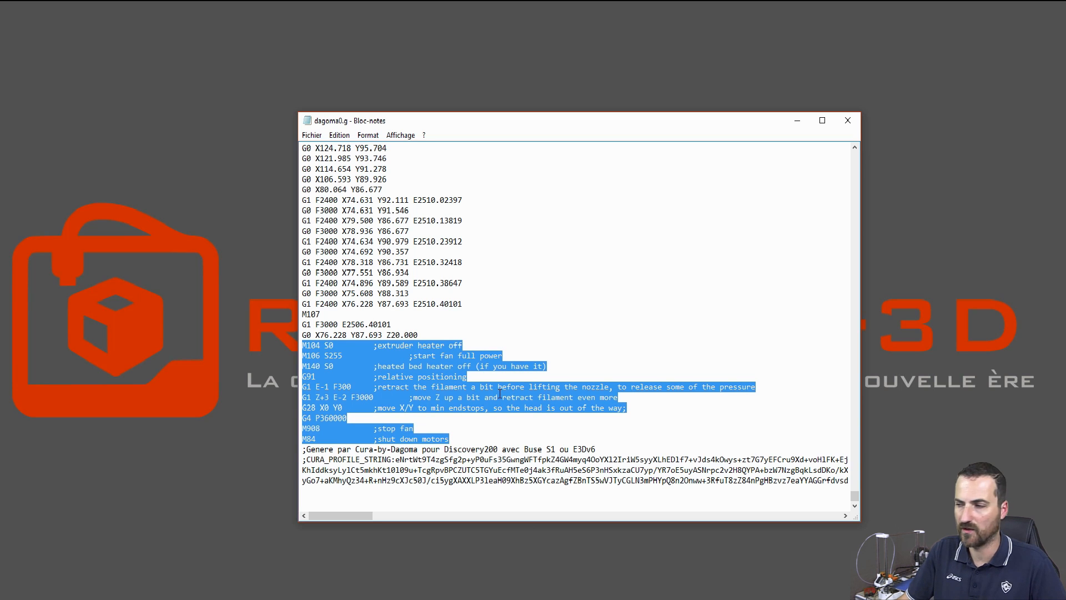
{"action": "left_click_drag", "start_coordinate": [855, 496], "coordinate": [810, 200]}
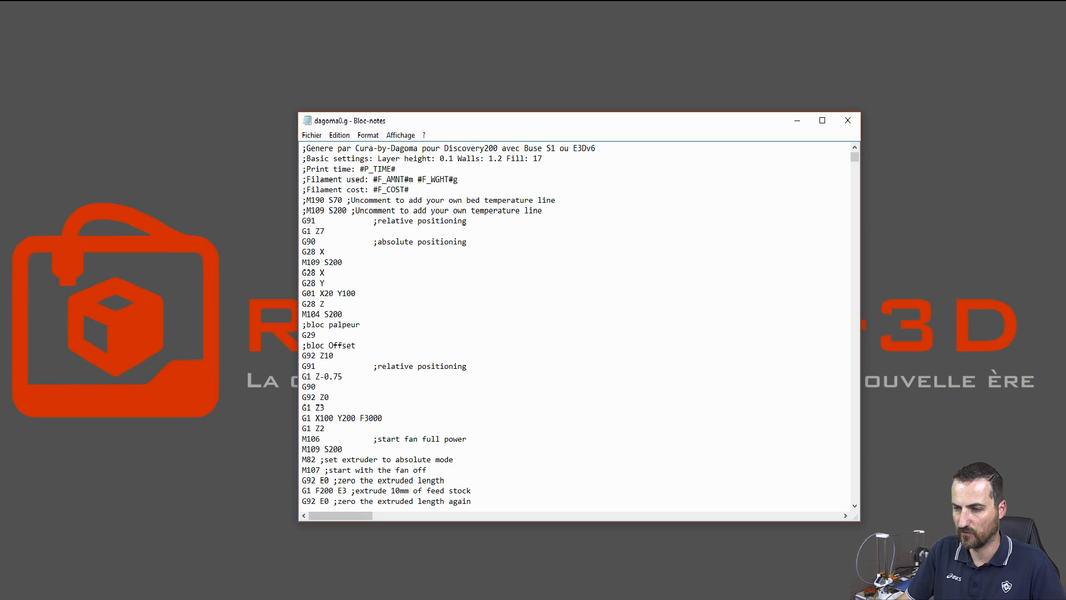
Switch to Cura 15.04.6 and dismiss the saved-file notification
{"action": "key", "text": "alt+Tab"}
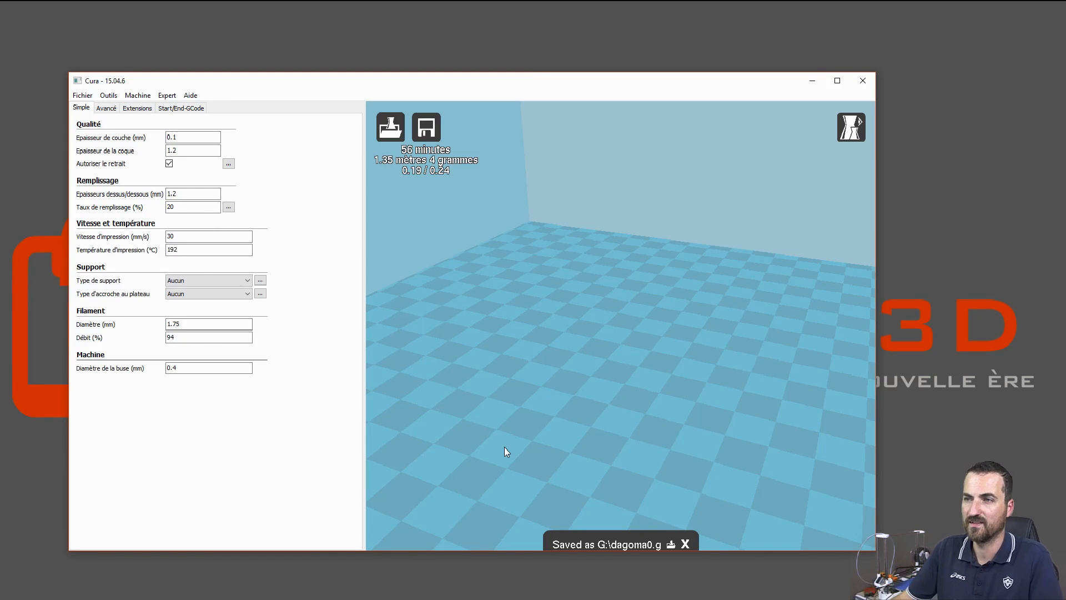
{"action": "left_click", "coordinate": [685, 544]}
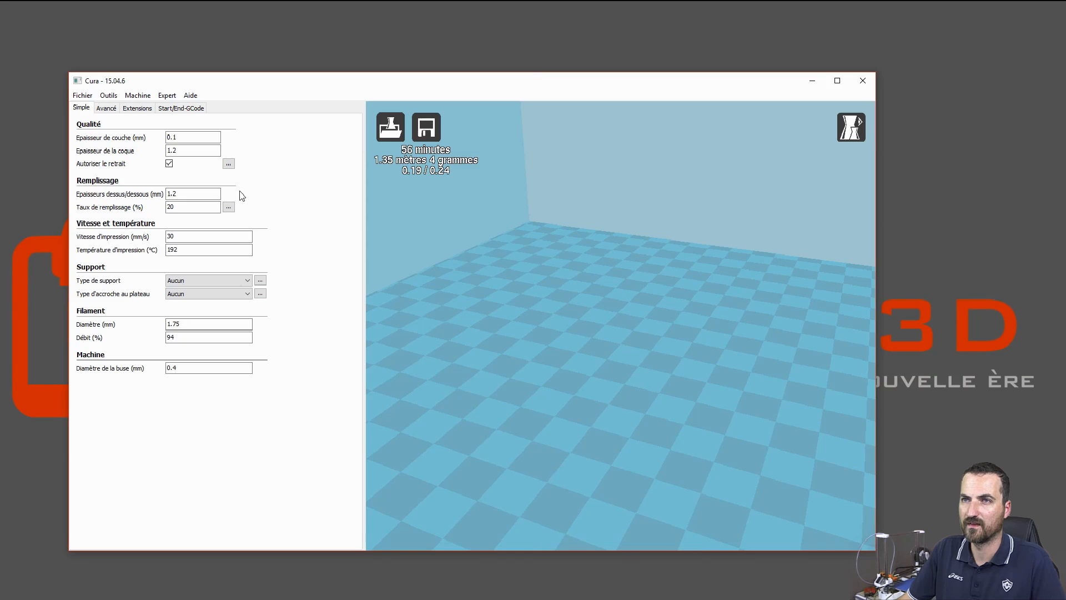
Start adding a new machine of type Autre with the custom Profil maison profile
{"action": "left_click", "coordinate": [142, 96]}
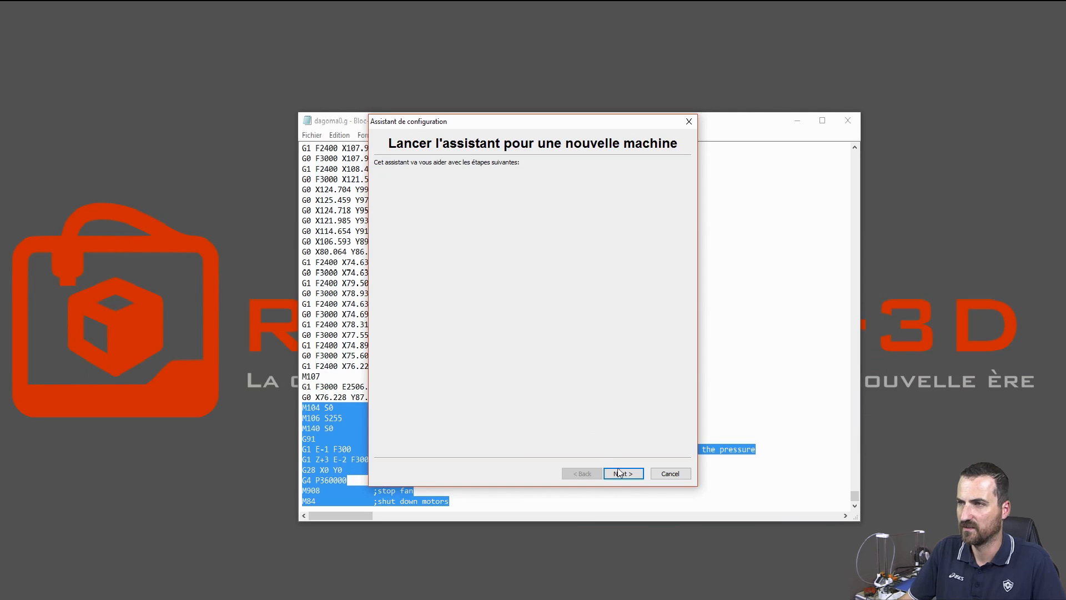
{"action": "left_click", "coordinate": [621, 473]}
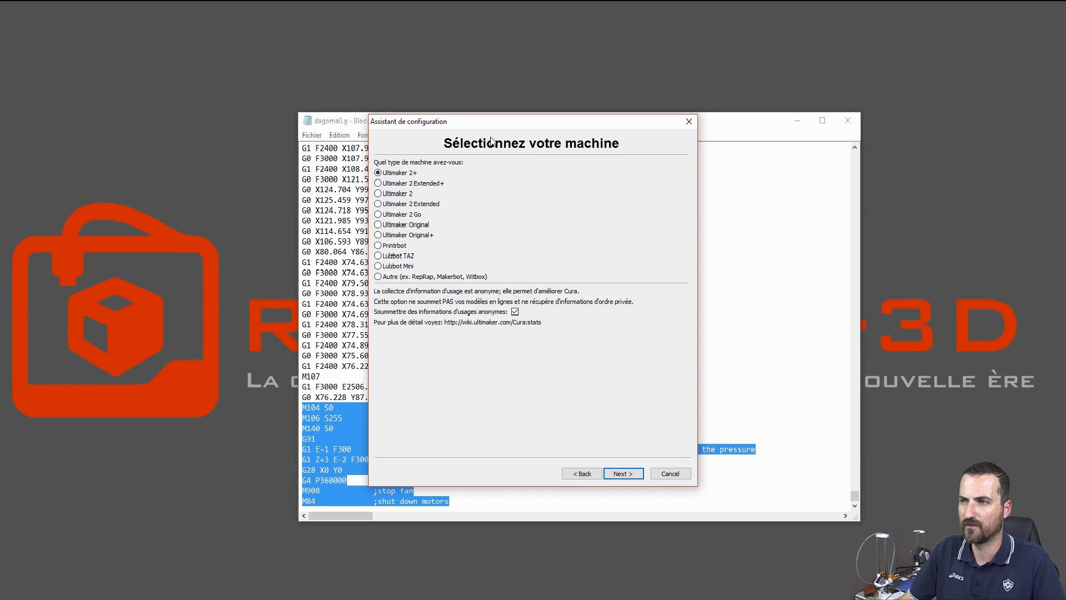
{"action": "left_click", "coordinate": [379, 277]}
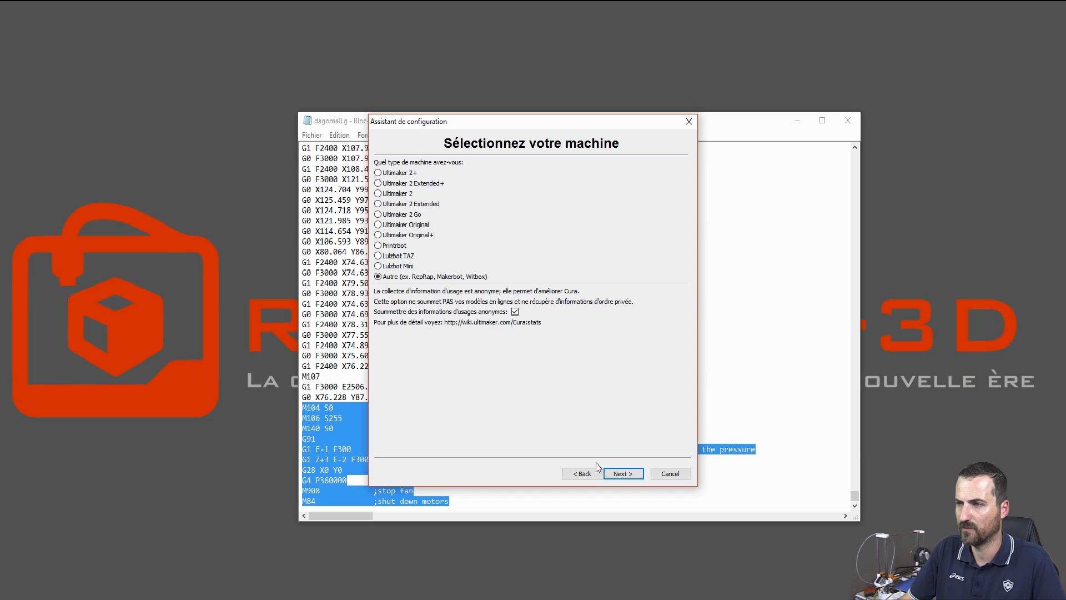
{"action": "left_click", "coordinate": [622, 473]}
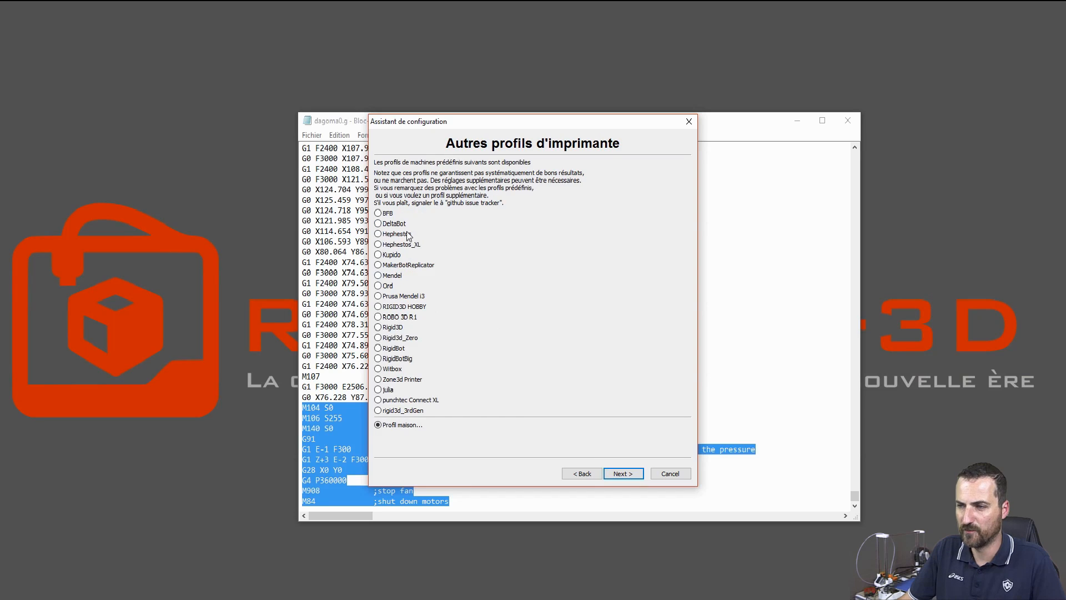
{"action": "left_click", "coordinate": [609, 475]}
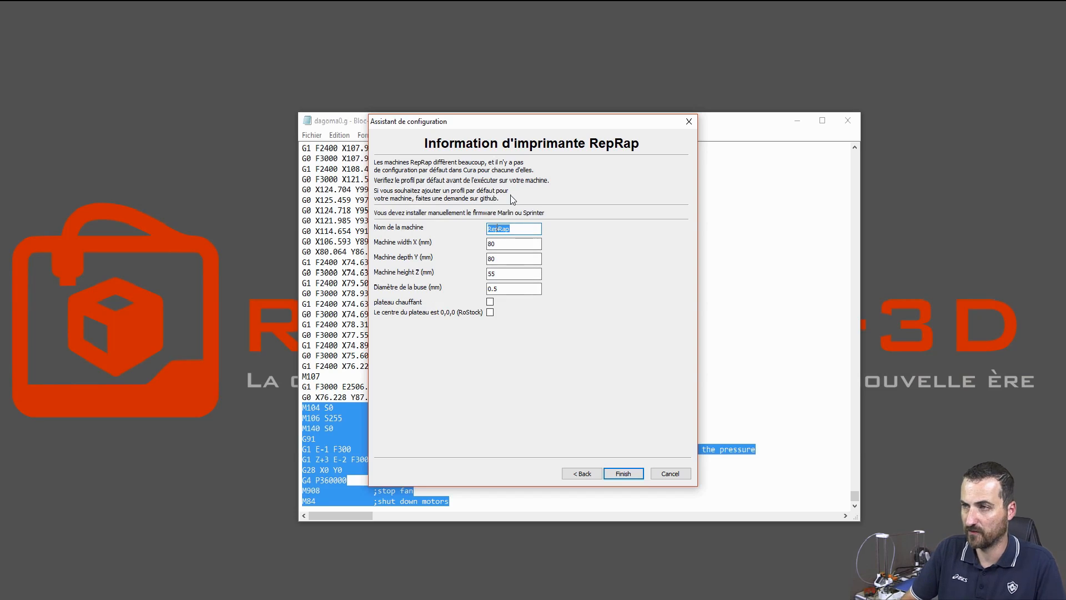
Name the new machine Disco3
{"action": "key", "text": "BackSpace"}
{"action": "key", "text": "BackSpace"}
{"action": "key", "text": "BackSpace"}
{"action": "key", "text": "BackSpace"}
{"action": "key", "text": "BackSpace"}
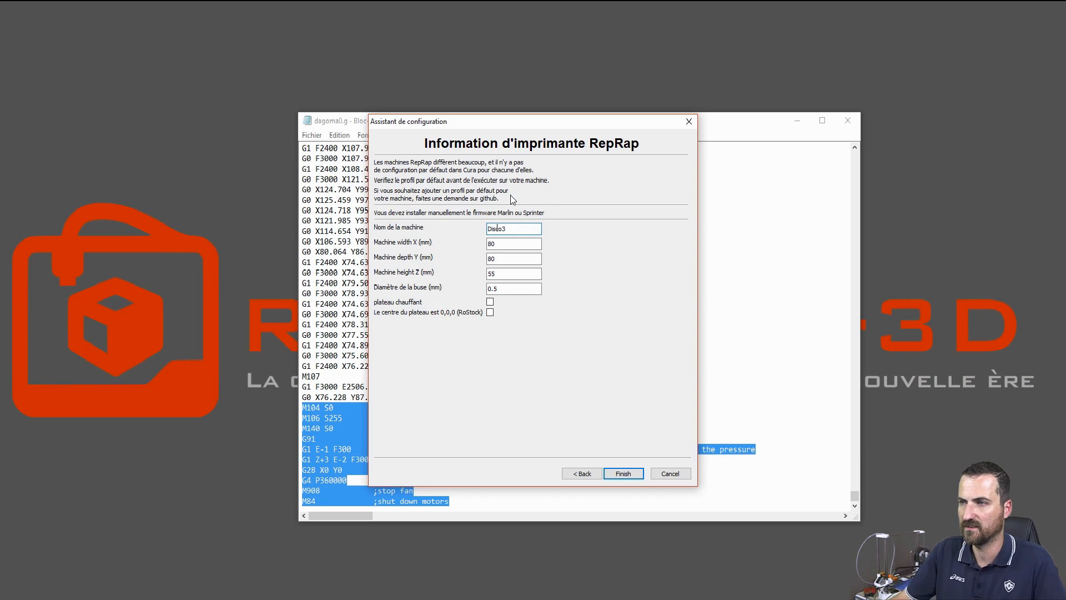
{"action": "key", "text": "Tab"}
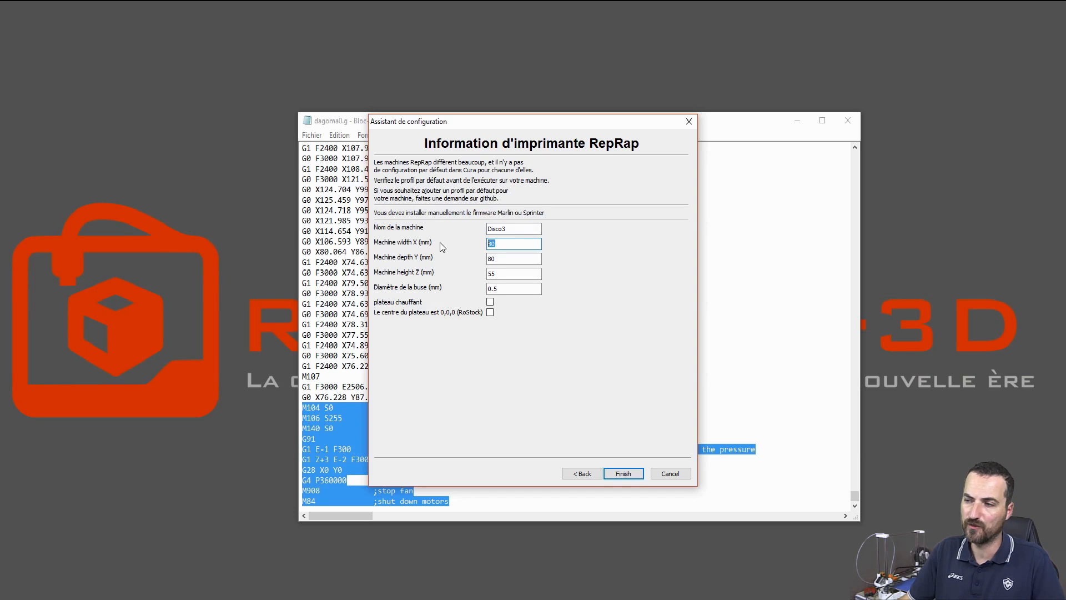
Set the new machine's width, depth and height to 200 mm and its nozzle diameter to 0.4 mm
{"action": "type", "text": "200"}
{"action": "key", "text": "Tab"}
{"action": "type", "text": "200"}
{"action": "key", "text": "Tab"}
{"action": "type", "text": "2"}
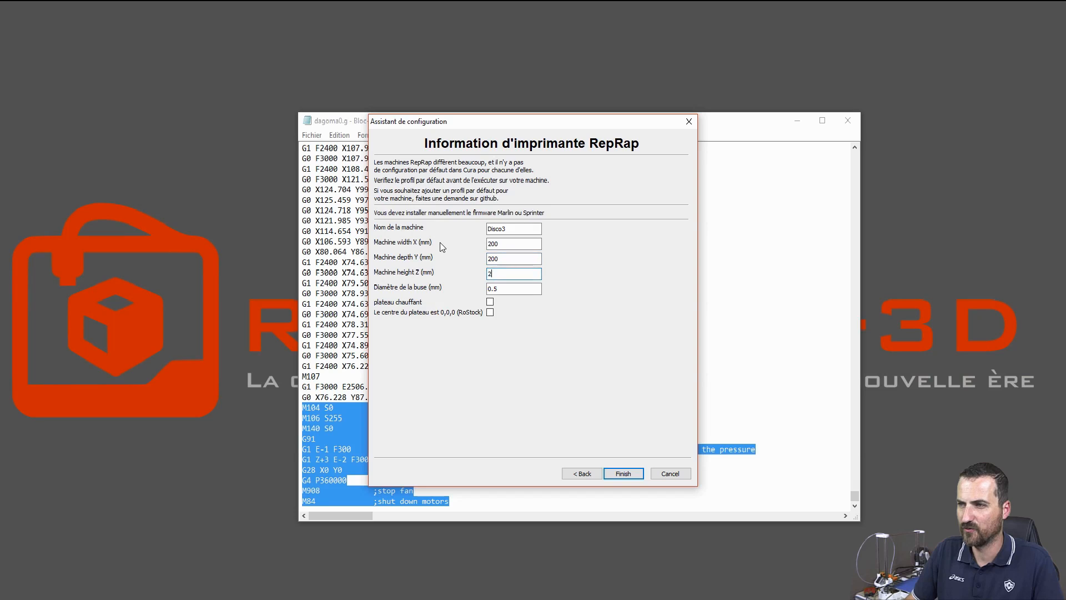
{"action": "type", "text": "00"}
{"action": "key", "text": "Tab"}
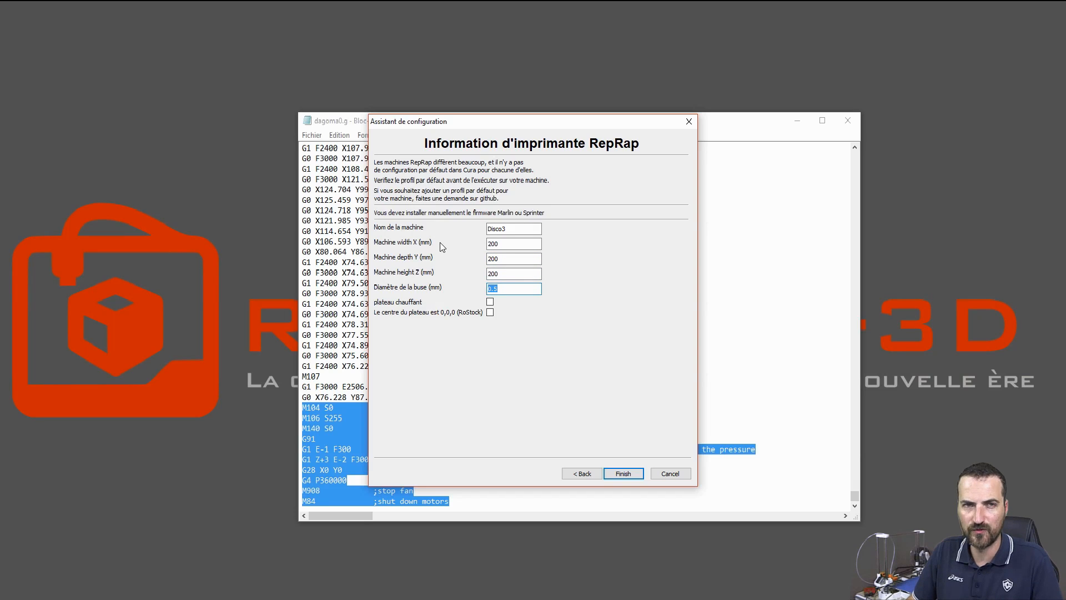
{"action": "type", "text": "0.4"}
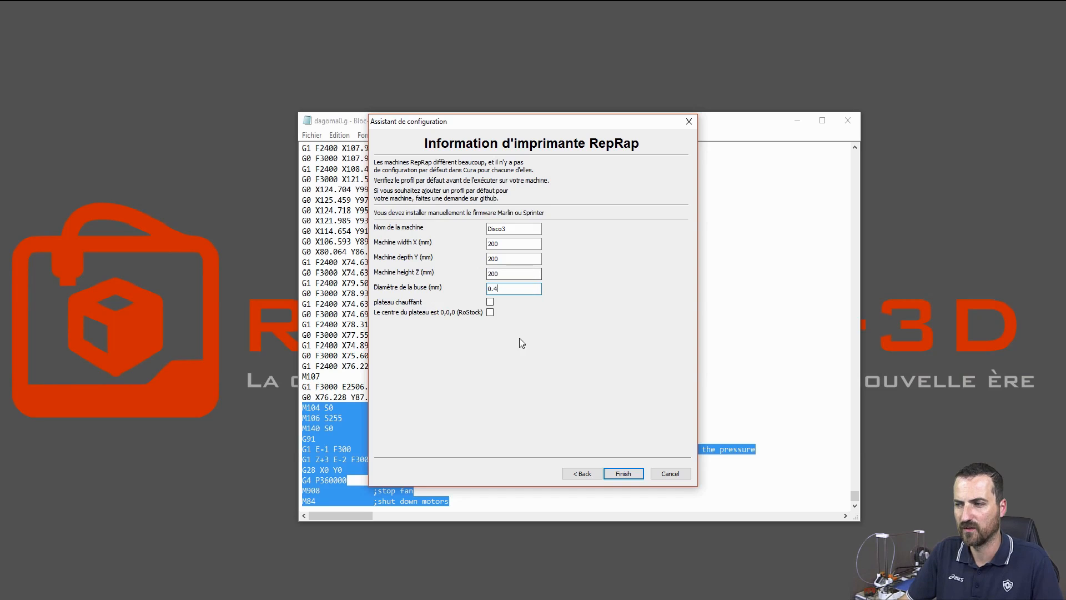
Go back to the first page of the new-machine wizard and cancel it
{"action": "left_click", "coordinate": [578, 475]}
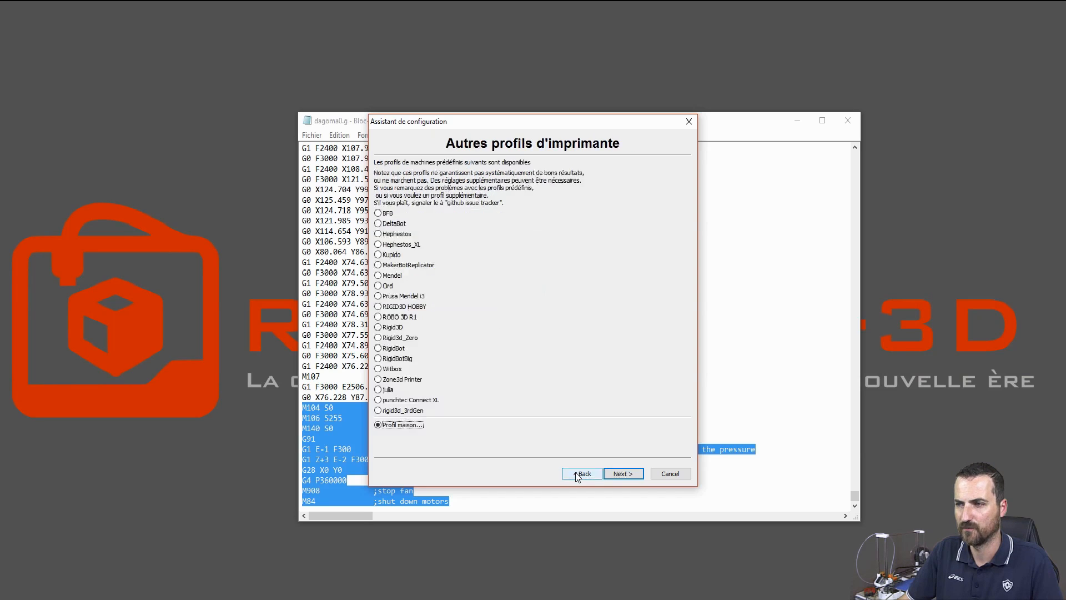
{"action": "left_click", "coordinate": [577, 476]}
{"action": "left_click", "coordinate": [577, 476]}
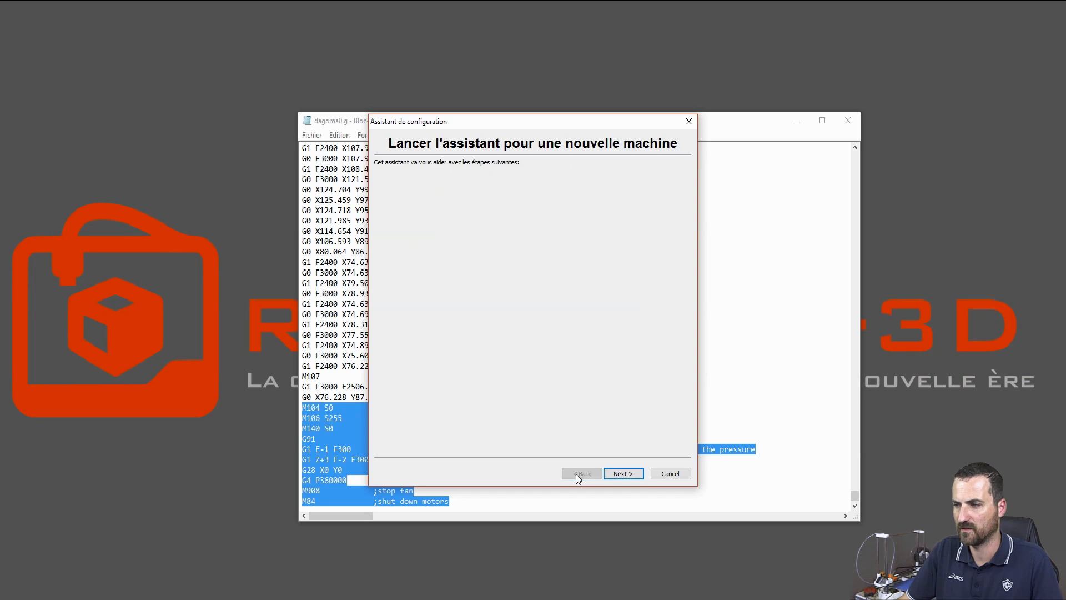
{"action": "left_click", "coordinate": [666, 475]}
Select Discovery as the active machine
{"action": "left_click", "coordinate": [146, 96]}
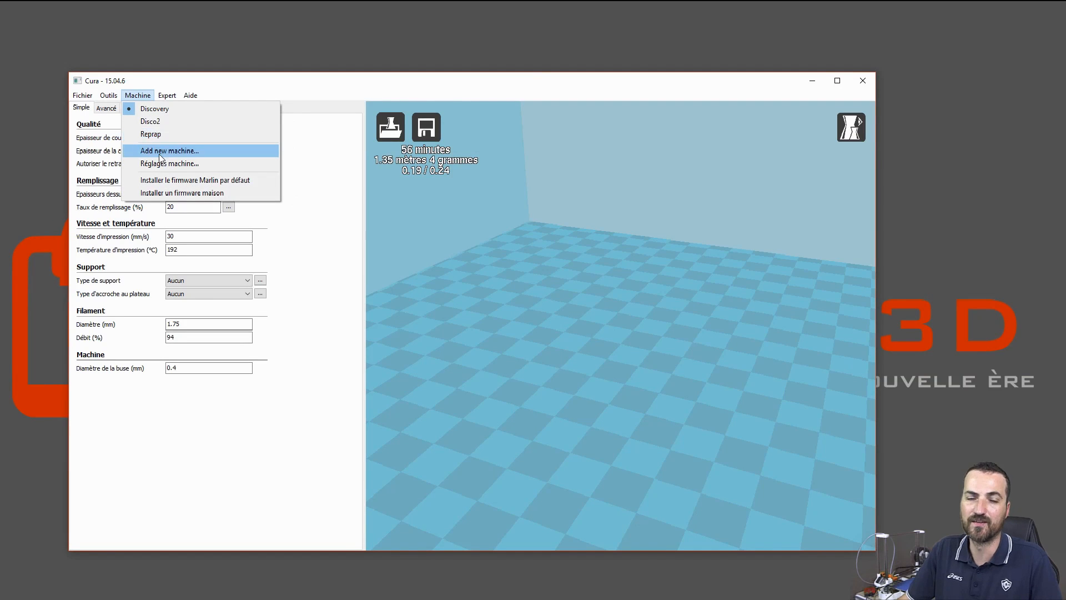
{"action": "left_click", "coordinate": [260, 83]}
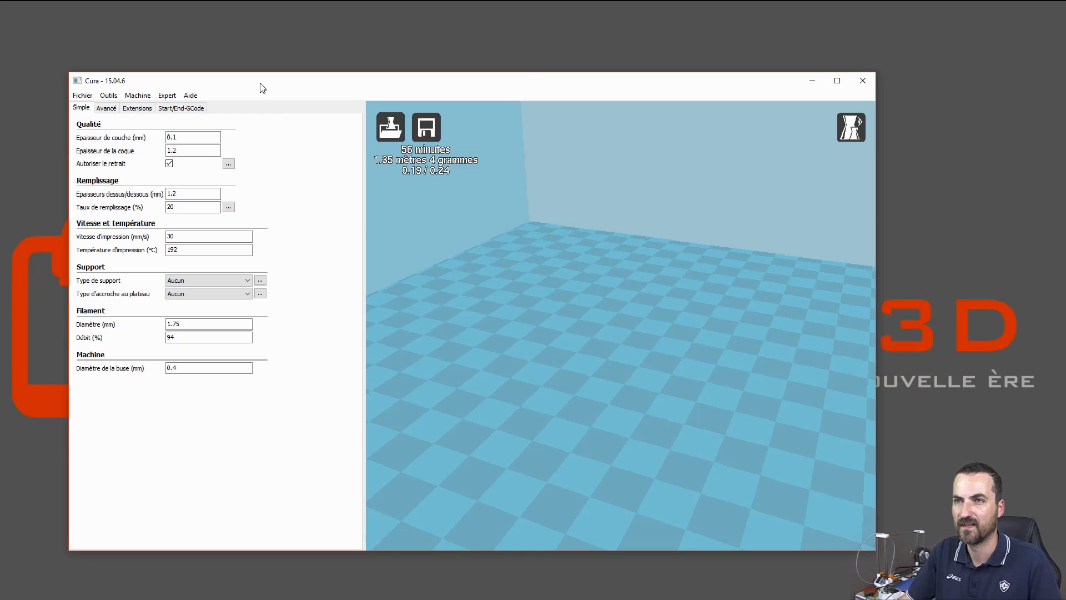
{"action": "left_click", "coordinate": [134, 97]}
{"action": "left_click", "coordinate": [153, 109]}
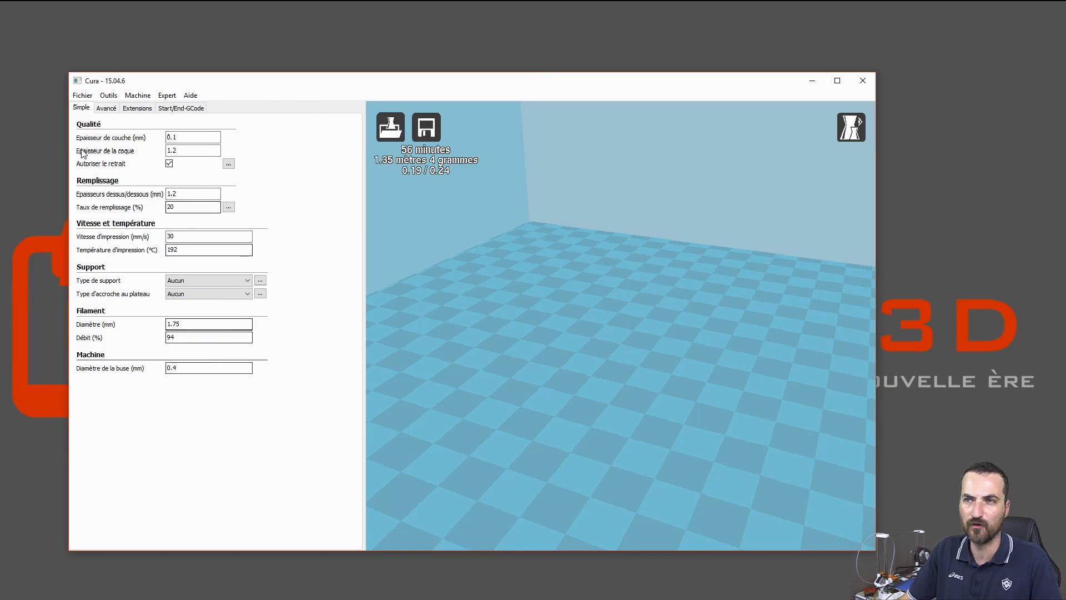
Review the nozzle diameter and the advanced print settings, and select the complete settings mode
{"action": "mouse_move", "coordinate": [192, 369]}
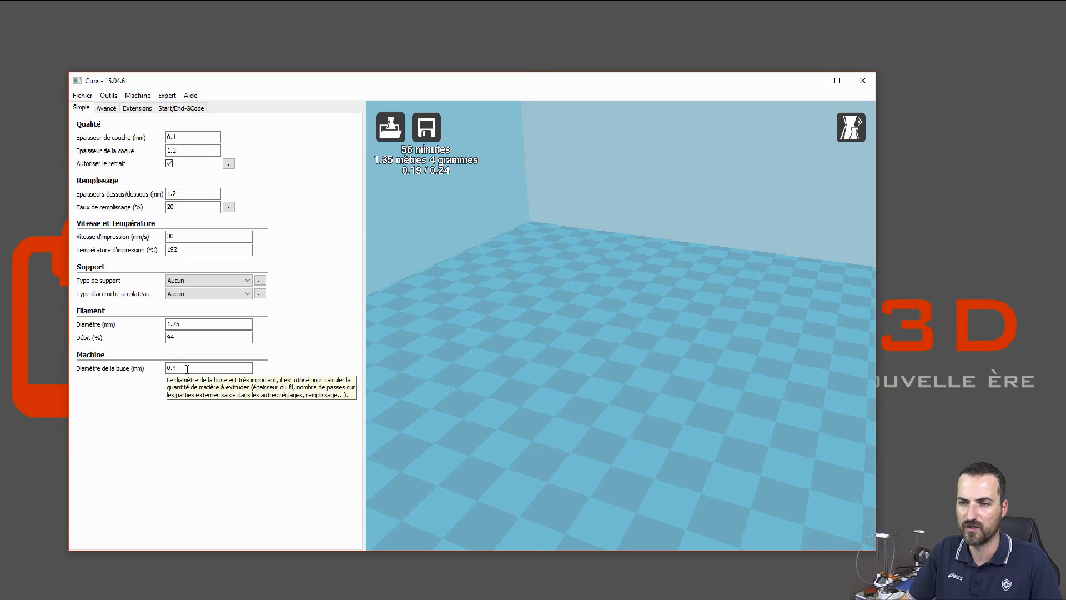
{"action": "left_click", "coordinate": [107, 112]}
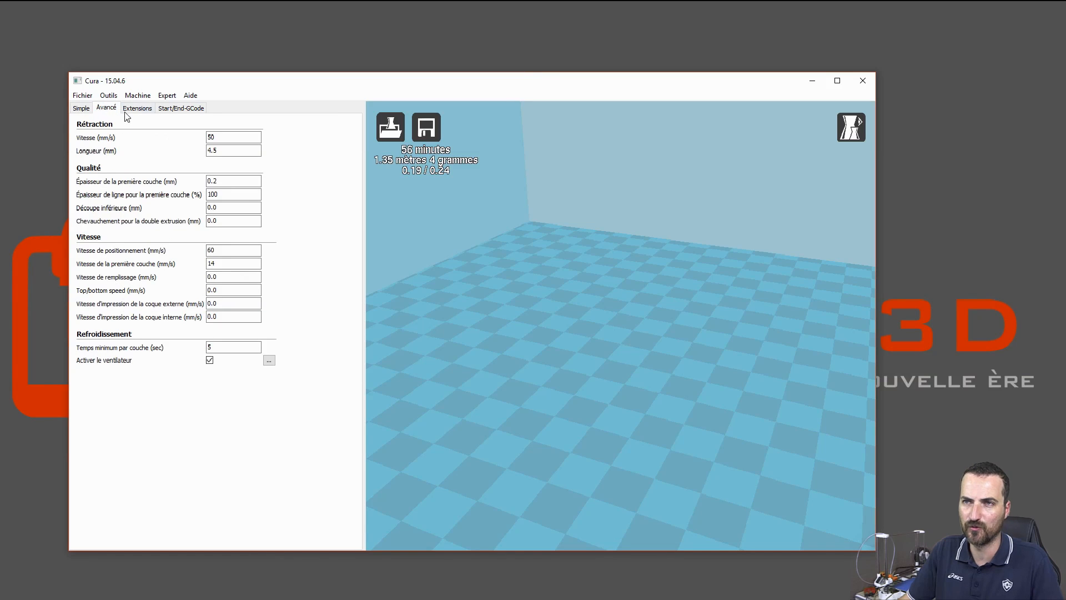
{"action": "left_click", "coordinate": [81, 108]}
{"action": "left_click", "coordinate": [167, 96]}
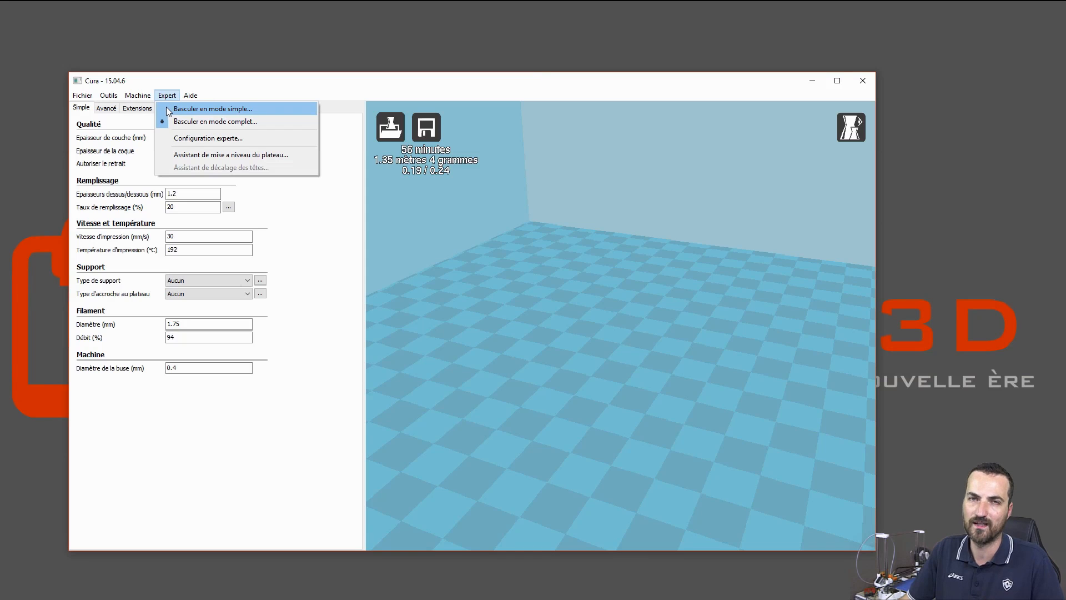
{"action": "left_click", "coordinate": [191, 122]}
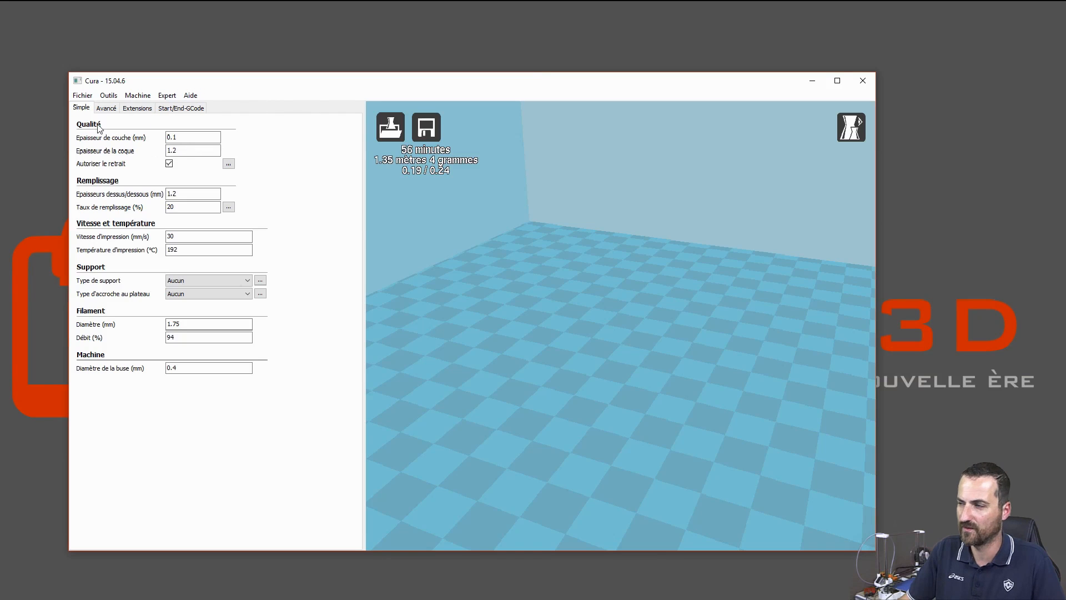
Show the start and end G-code scripts, viewing end.gcode and returning to start.gcode
{"action": "left_click", "coordinate": [193, 110]}
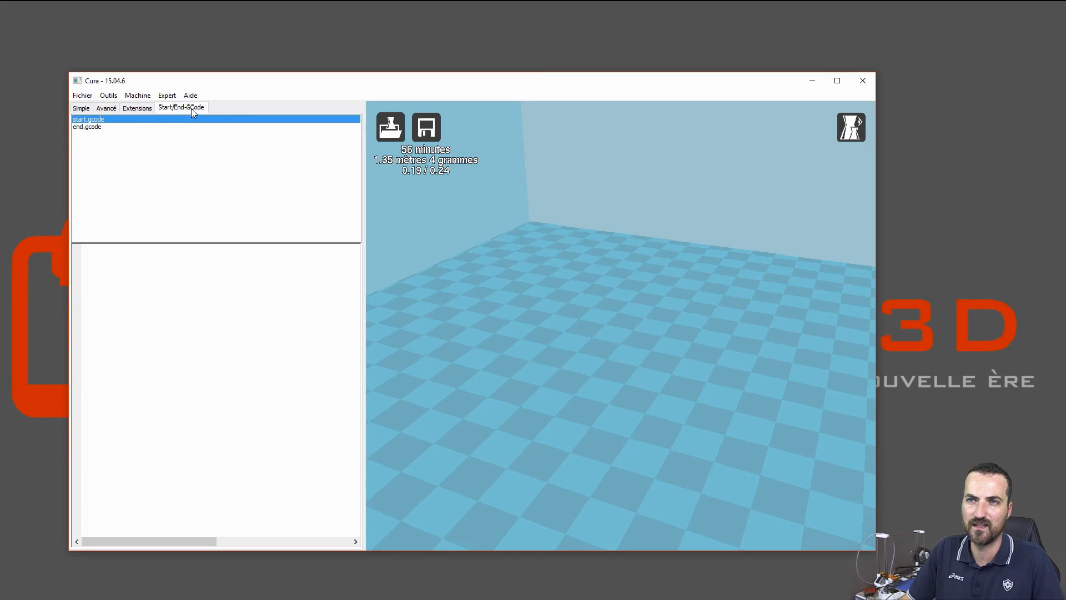
{"action": "left_click", "coordinate": [92, 127]}
{"action": "left_click", "coordinate": [91, 119]}
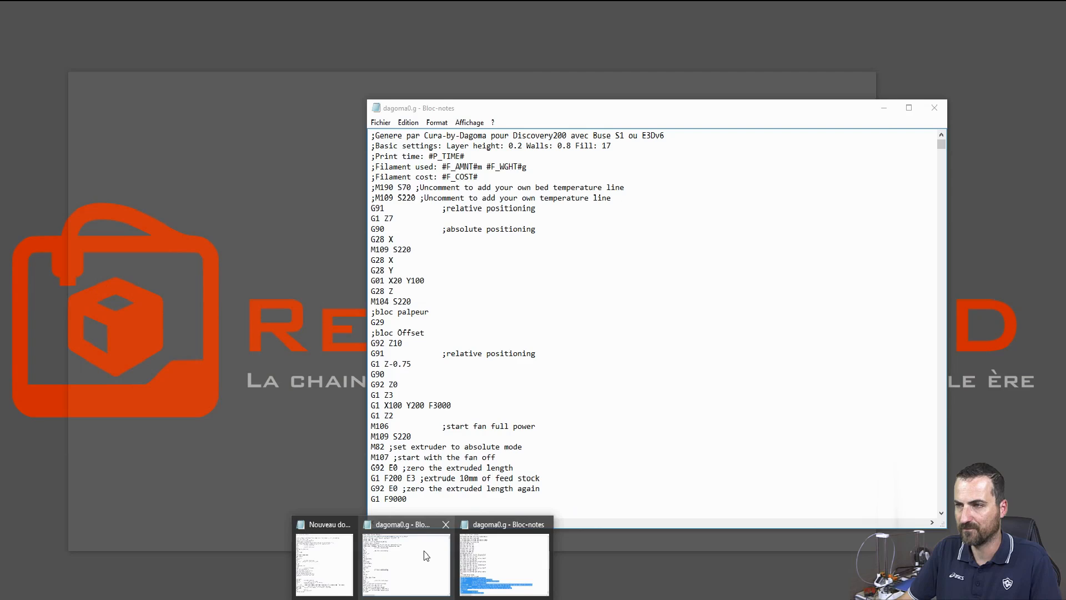
Switch to dagoma0.g in Notepad, move its window clear of Cura's script editor, and highlight the ;Layer count line that follows the start block
{"action": "left_click", "coordinate": [426, 555]}
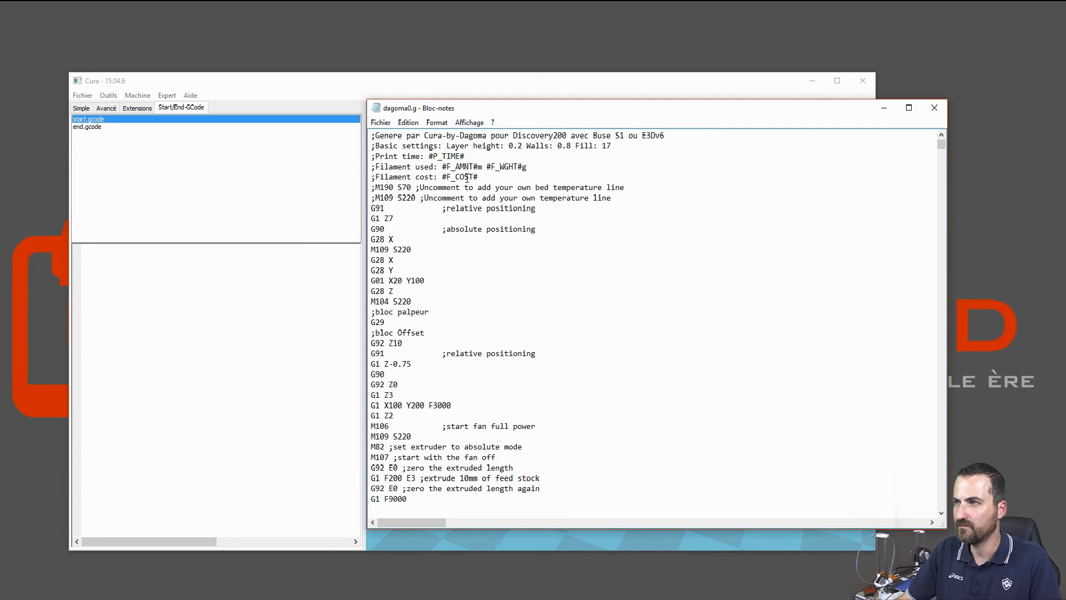
{"action": "left_click_drag", "start_coordinate": [551, 111], "coordinate": [646, 100]}
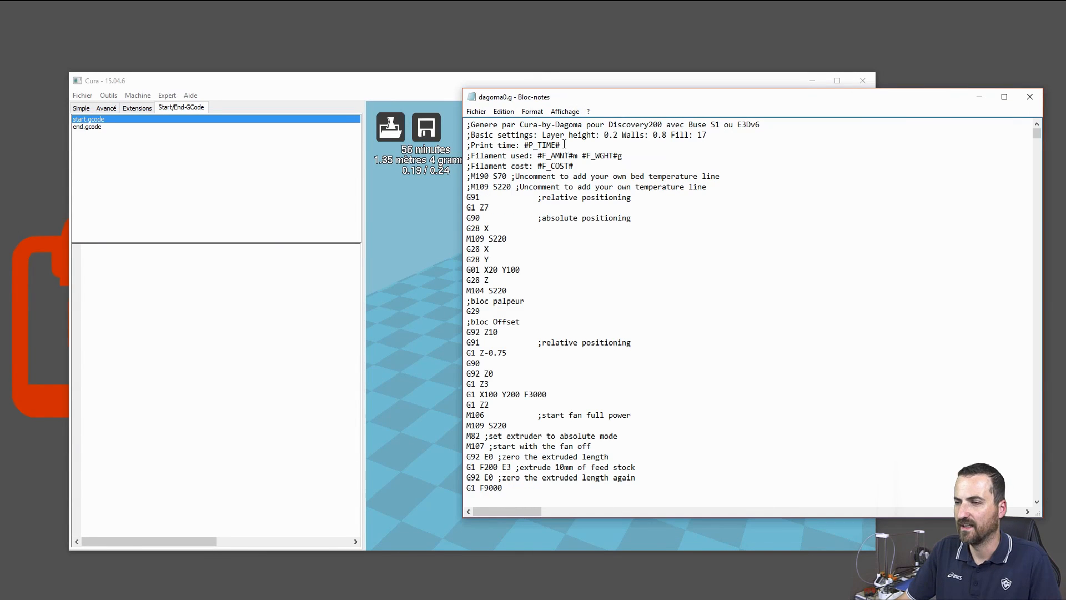
{"action": "scroll", "coordinate": [513, 461], "scroll_direction": "down", "scroll_amount": 1}
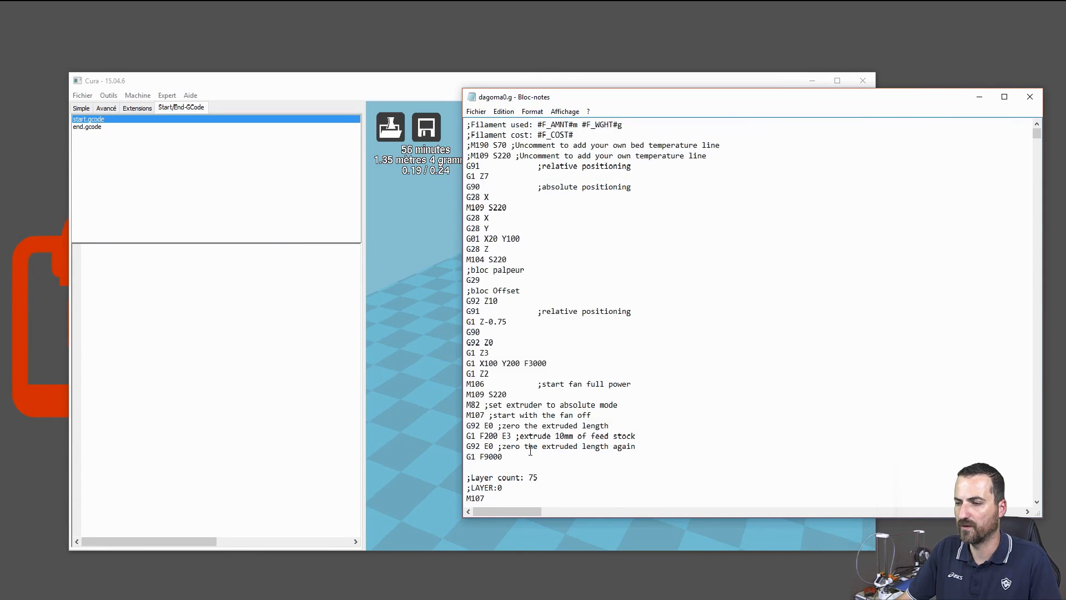
{"action": "left_click_drag", "start_coordinate": [502, 459], "coordinate": [453, 89]}
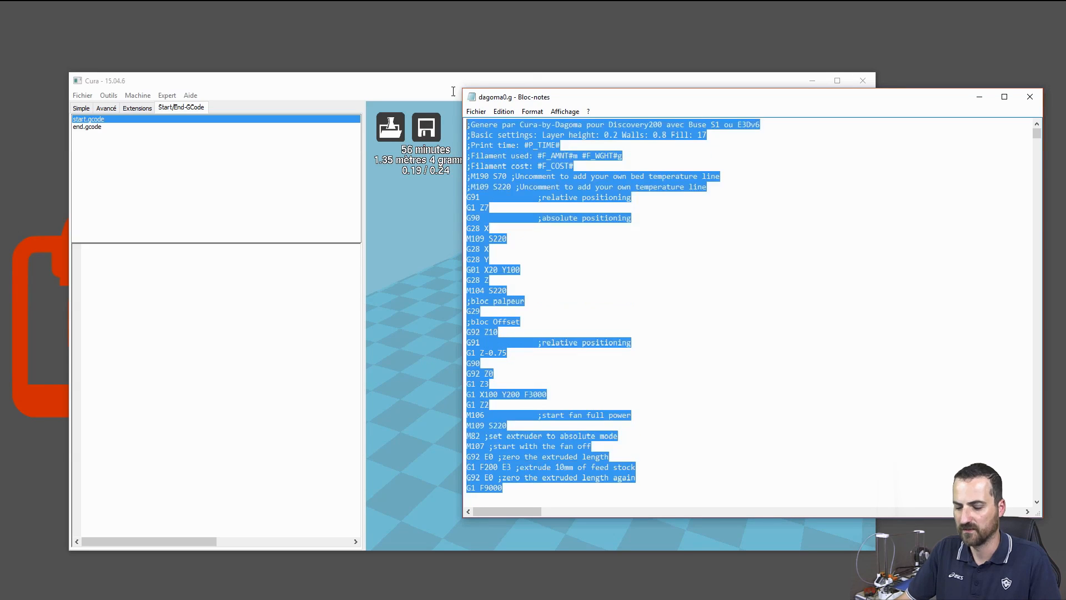
{"action": "scroll", "coordinate": [527, 271], "scroll_direction": "down", "scroll_amount": 4}
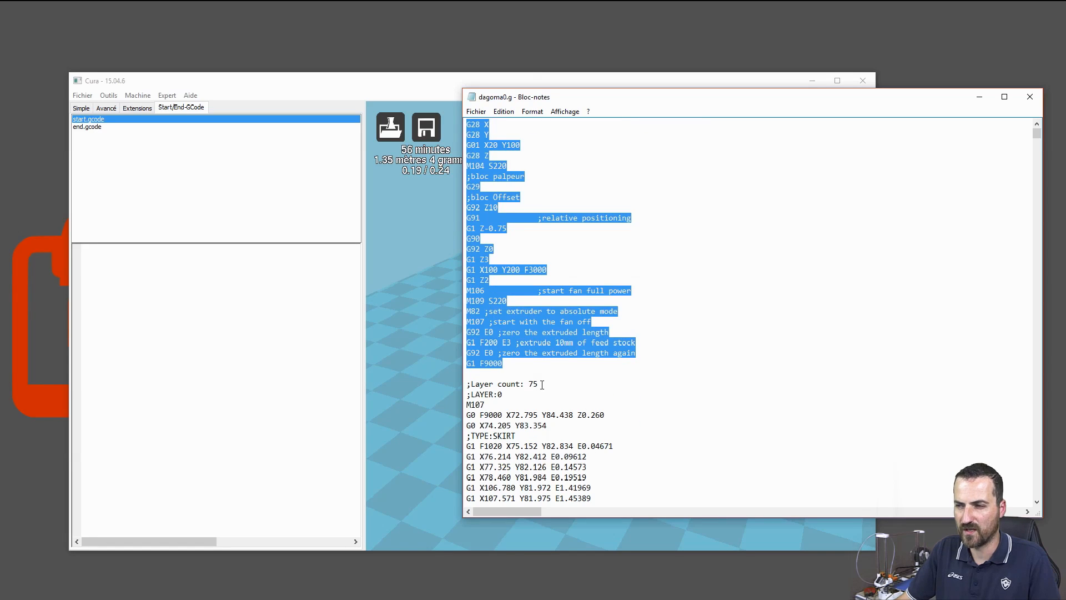
{"action": "left_click_drag", "start_coordinate": [542, 384], "coordinate": [461, 383]}
{"action": "left_click_drag", "start_coordinate": [540, 384], "coordinate": [460, 382]}
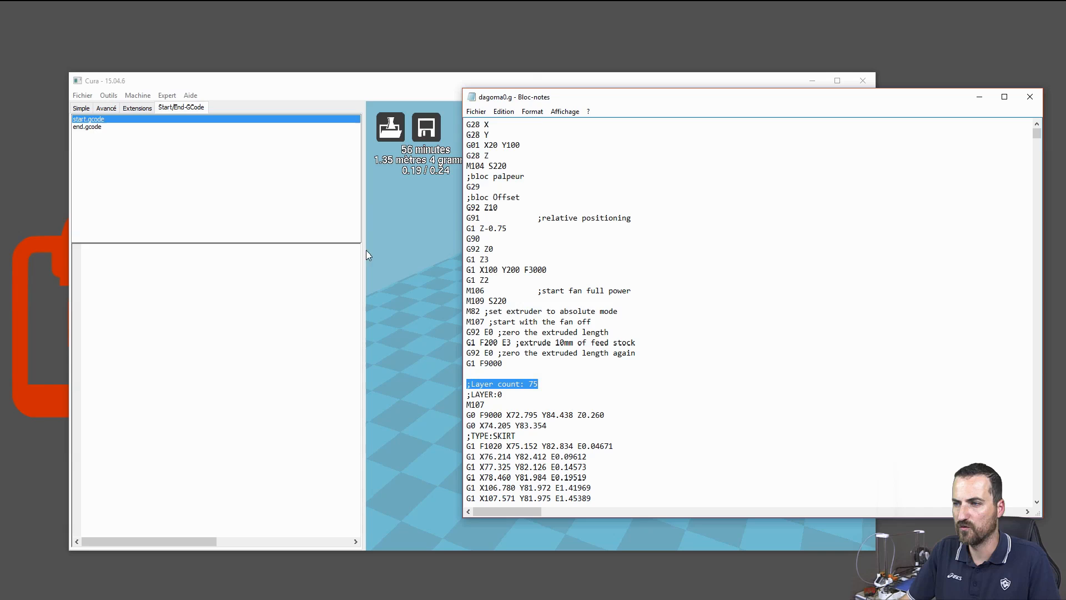
Copy the start block of dagoma0.g, from the first comment line through G1 F9000, into Cura's start.gcode script
{"action": "left_click_drag", "start_coordinate": [566, 368], "coordinate": [555, 122]}
{"action": "key", "text": "ctrl+c"}
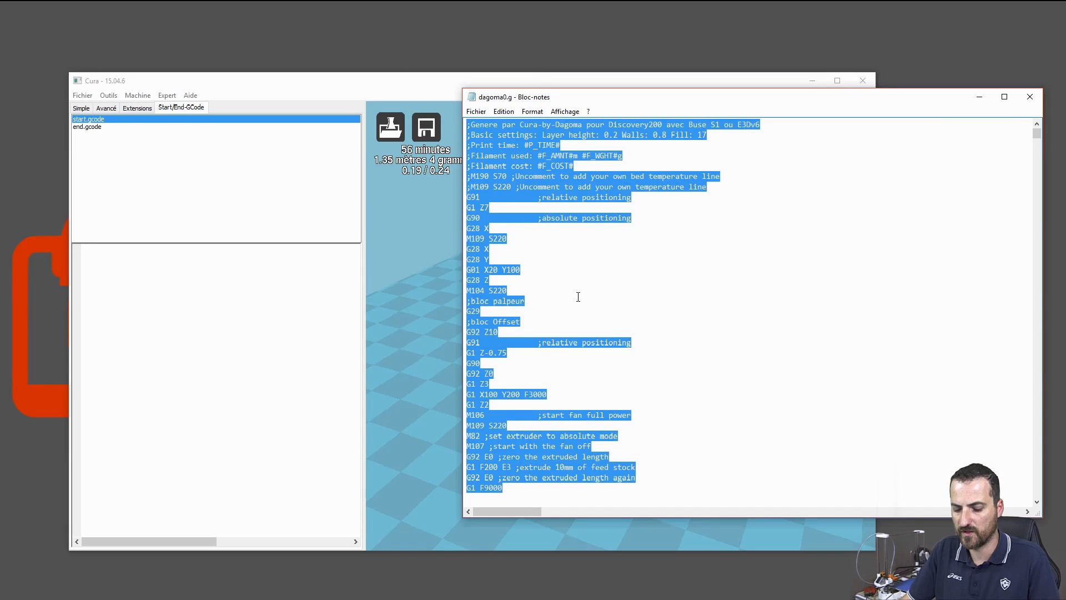
{"action": "left_click", "coordinate": [504, 112]}
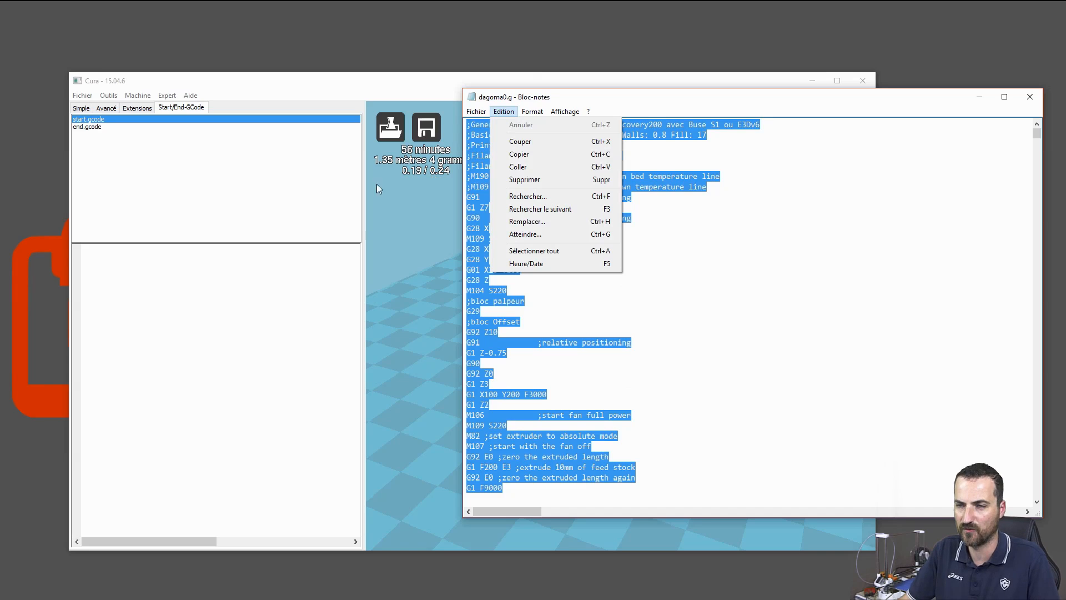
{"action": "left_click", "coordinate": [192, 286]}
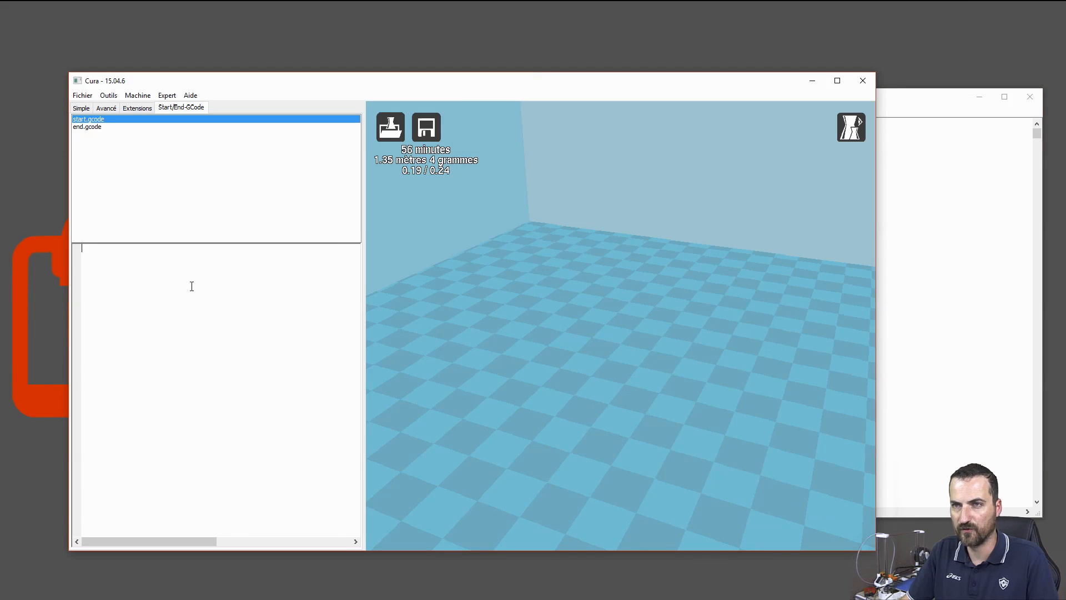
{"action": "key", "text": "ctrl+v"}
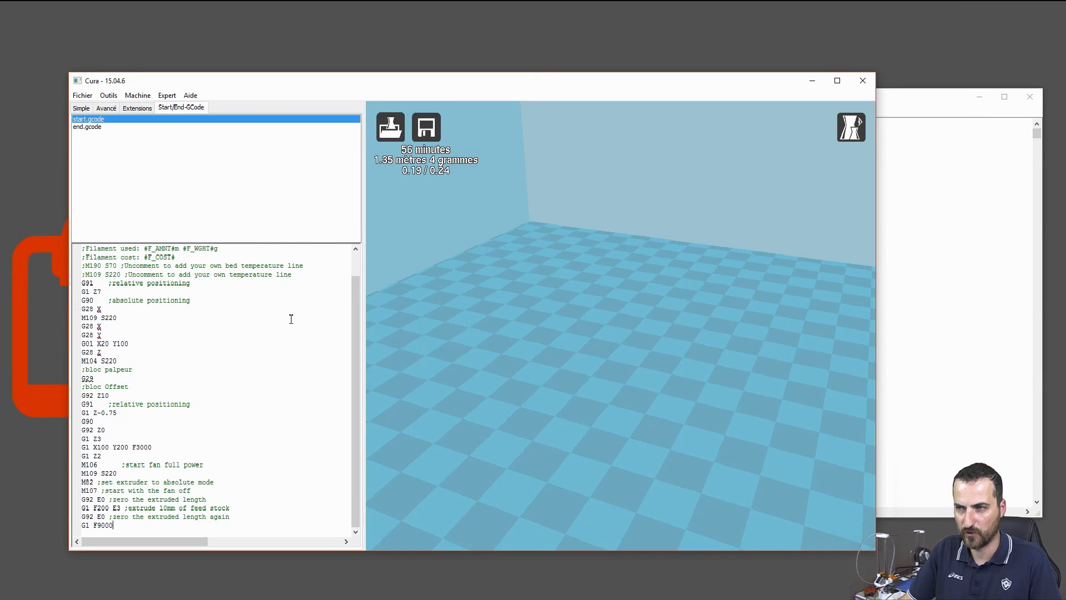
{"action": "scroll", "coordinate": [297, 326], "scroll_direction": "up", "scroll_amount": 1}
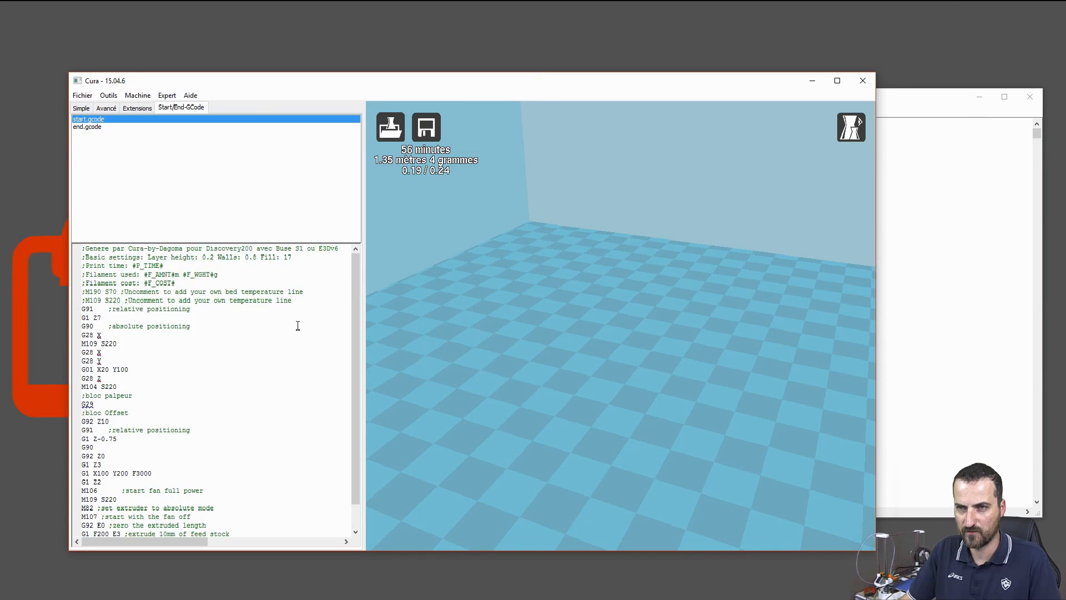
Copy the final block of dagoma0.g, from M104 S0 through M84, into Cura's end.gcode script
{"action": "left_click", "coordinate": [95, 127]}
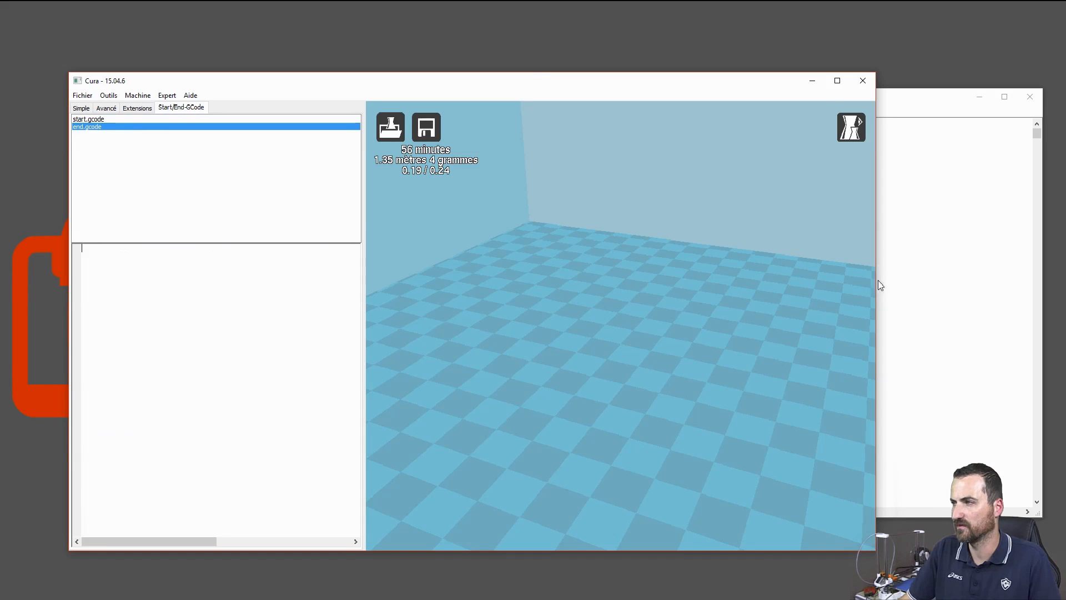
{"action": "left_click", "coordinate": [889, 271]}
{"action": "scroll", "coordinate": [591, 377], "scroll_direction": "down", "scroll_amount": 11}
{"action": "left_click_drag", "start_coordinate": [1037, 137], "coordinate": [1043, 512]}
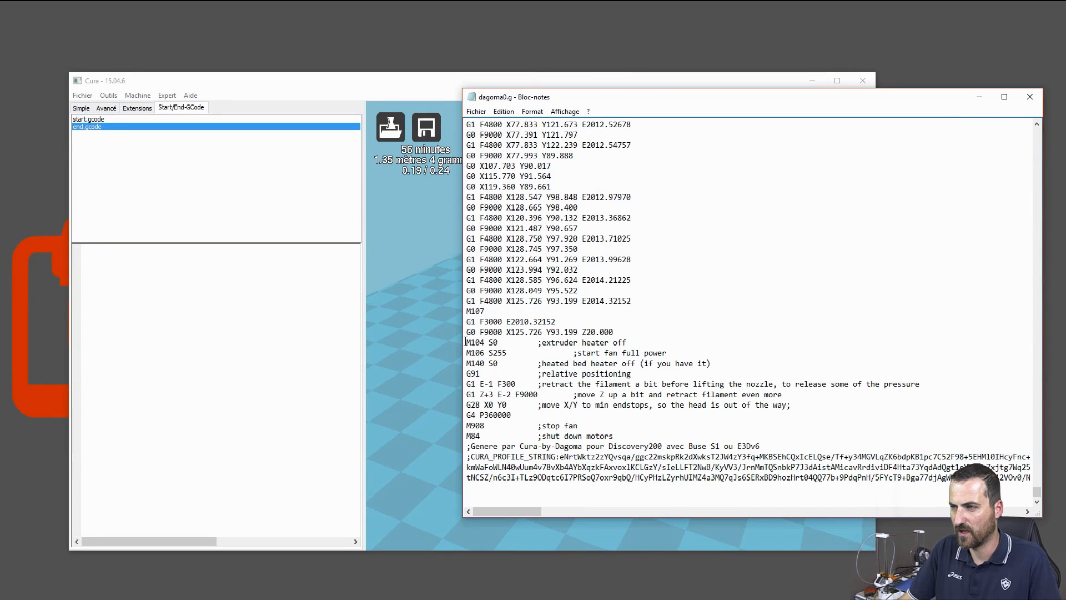
{"action": "left_click_drag", "start_coordinate": [465, 342], "coordinate": [635, 432]}
{"action": "key", "text": "ctrl+c"}
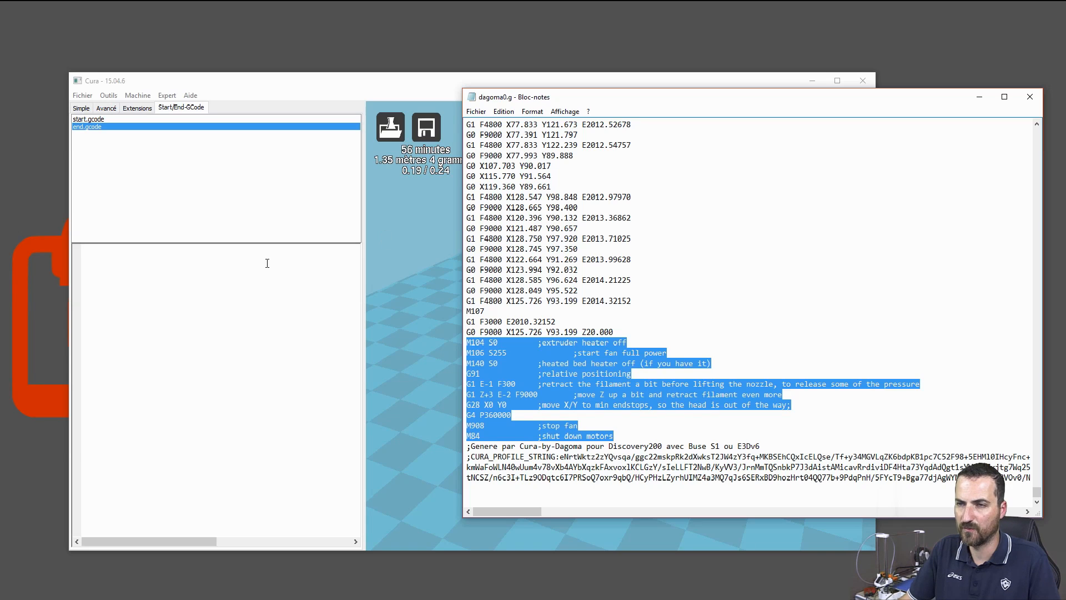
{"action": "left_click", "coordinate": [216, 271]}
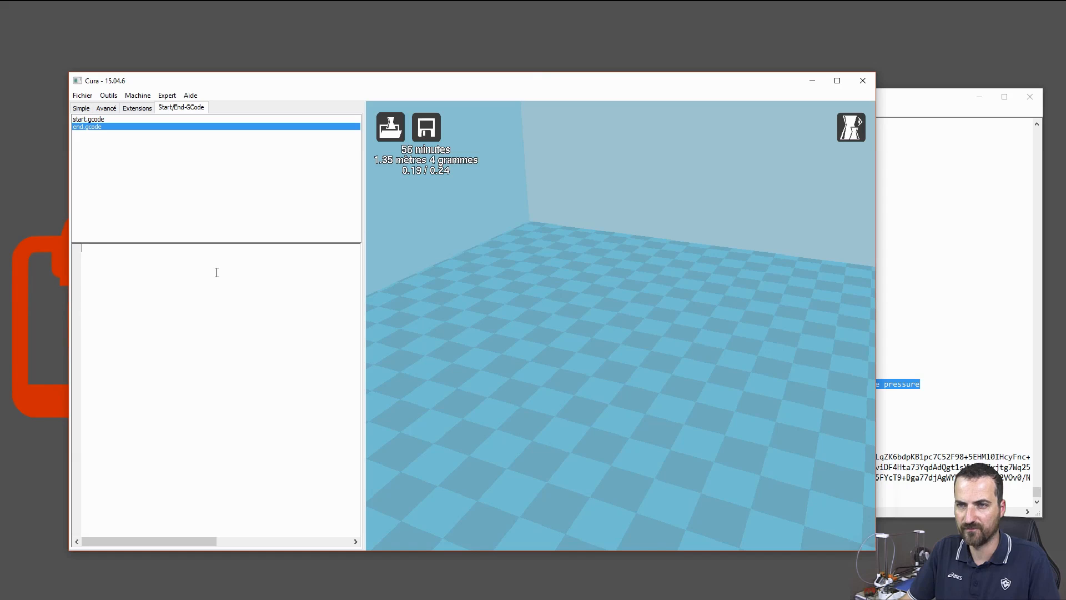
{"action": "key", "text": "ctrl+v"}
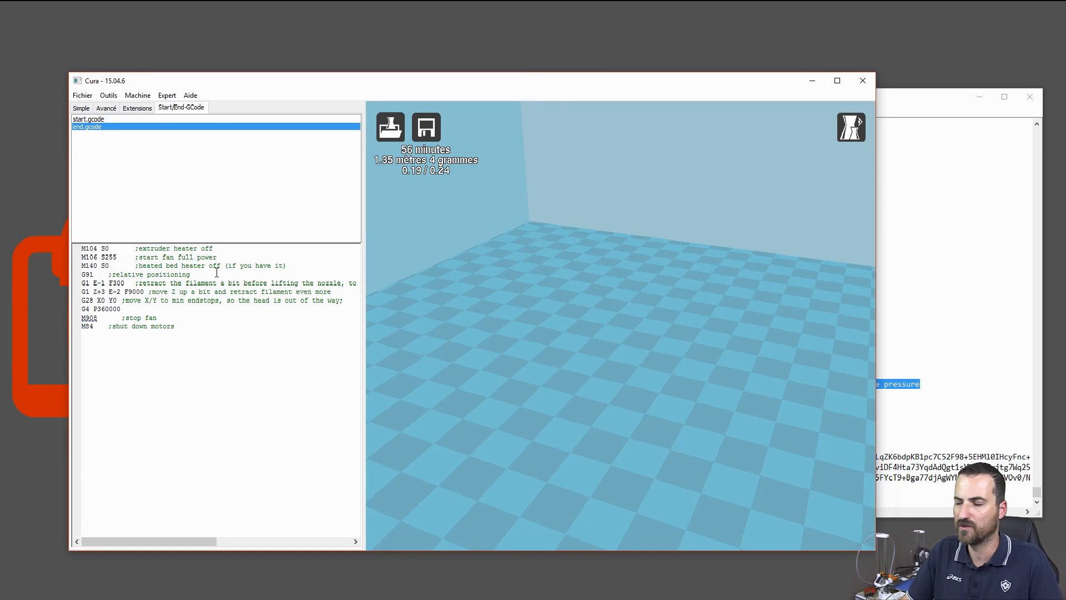
In Cura's start.gcode, replace the fixed layer height in the Basic settings comment with the variable {layer_height}
{"action": "key", "text": "alt+Tab"}
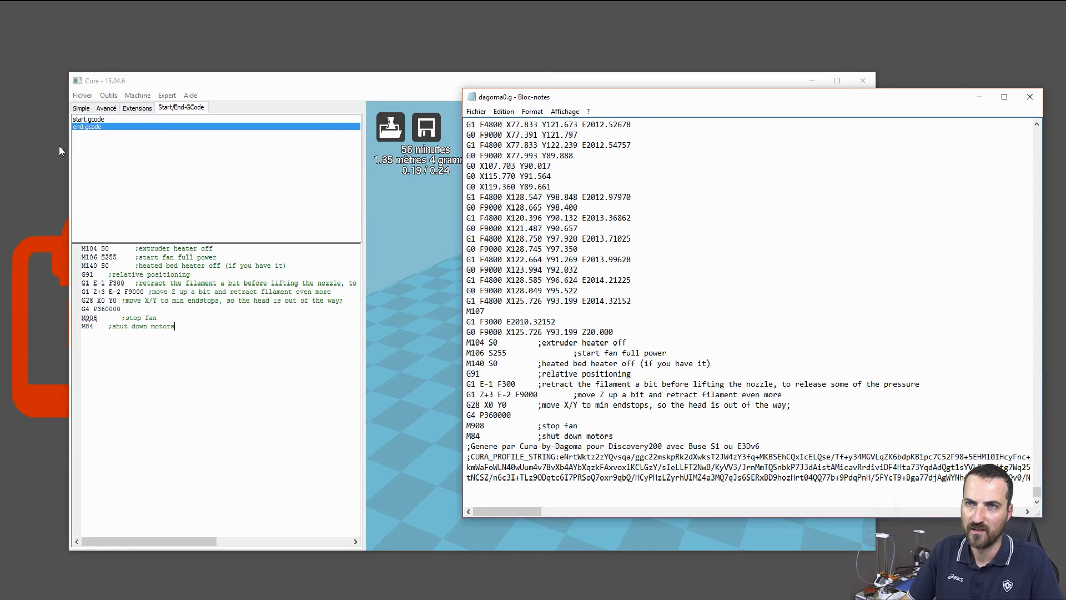
{"action": "left_click", "coordinate": [91, 119]}
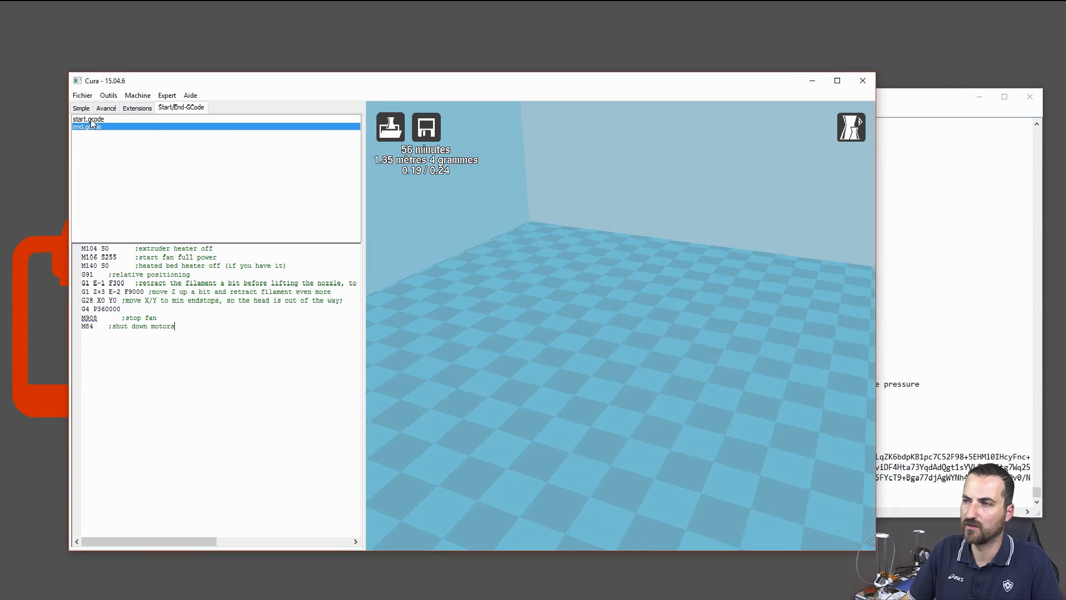
{"action": "left_click", "coordinate": [986, 207]}
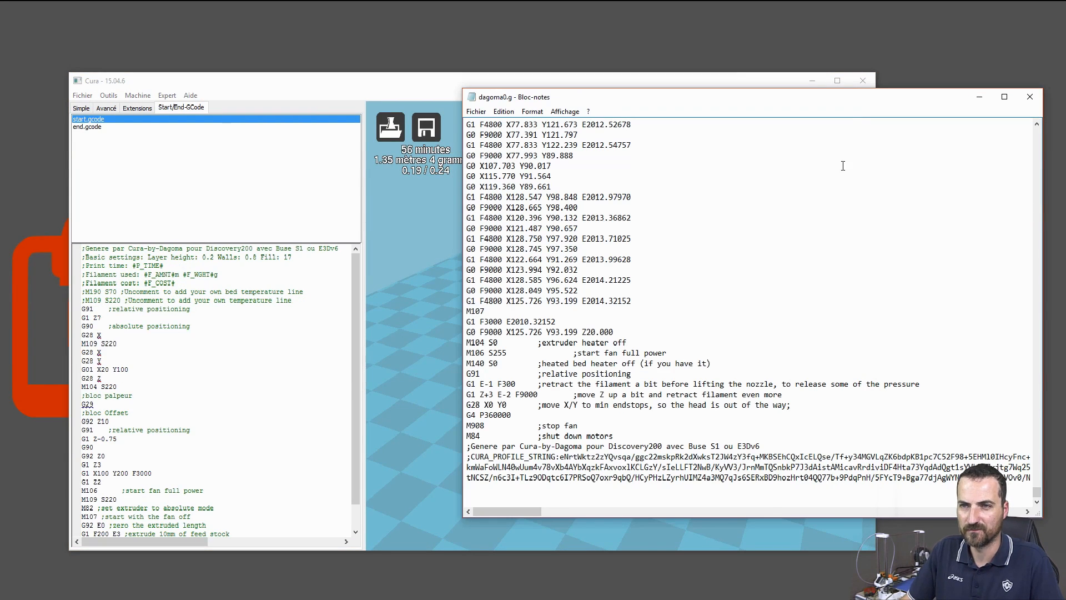
{"action": "left_click", "coordinate": [231, 269]}
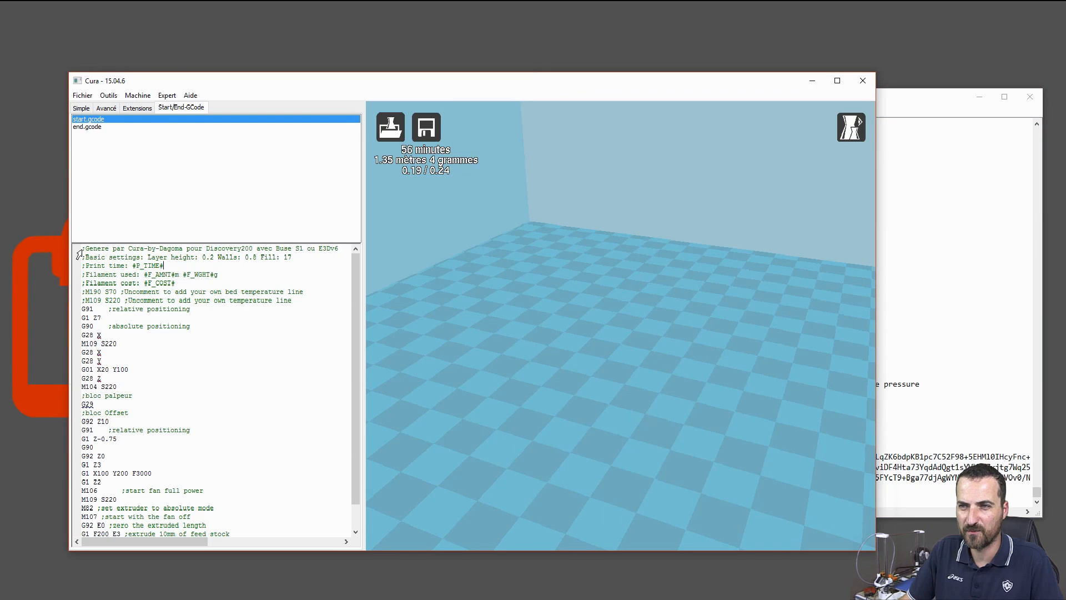
{"action": "left_click_drag", "start_coordinate": [149, 257], "coordinate": [211, 260]}
{"action": "left_click", "coordinate": [180, 259]}
{"action": "left_click_drag", "start_coordinate": [145, 256], "coordinate": [215, 260]}
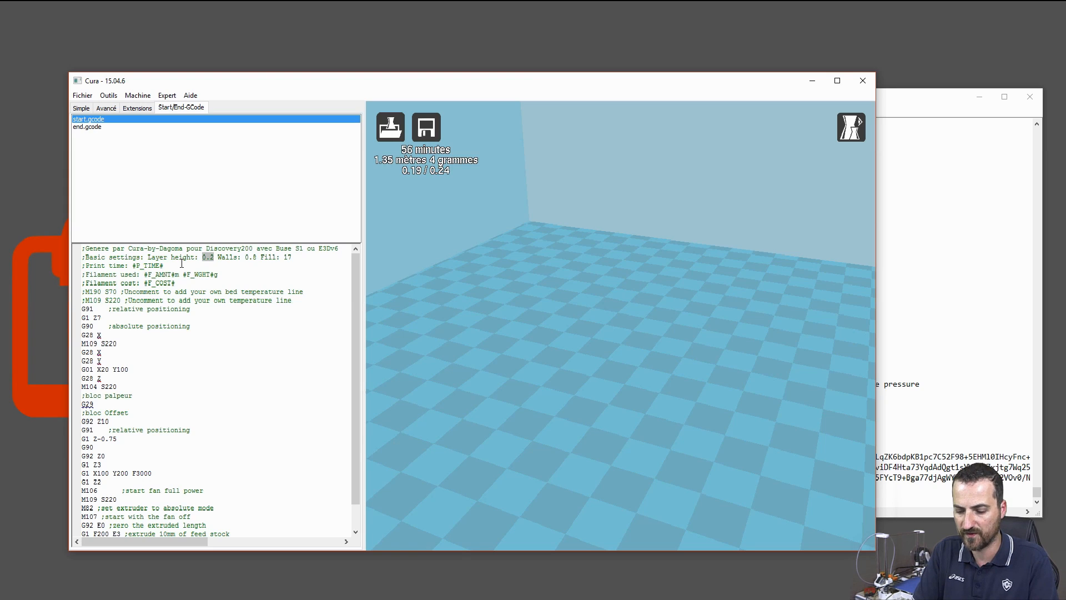
{"action": "type", "text": "{"}
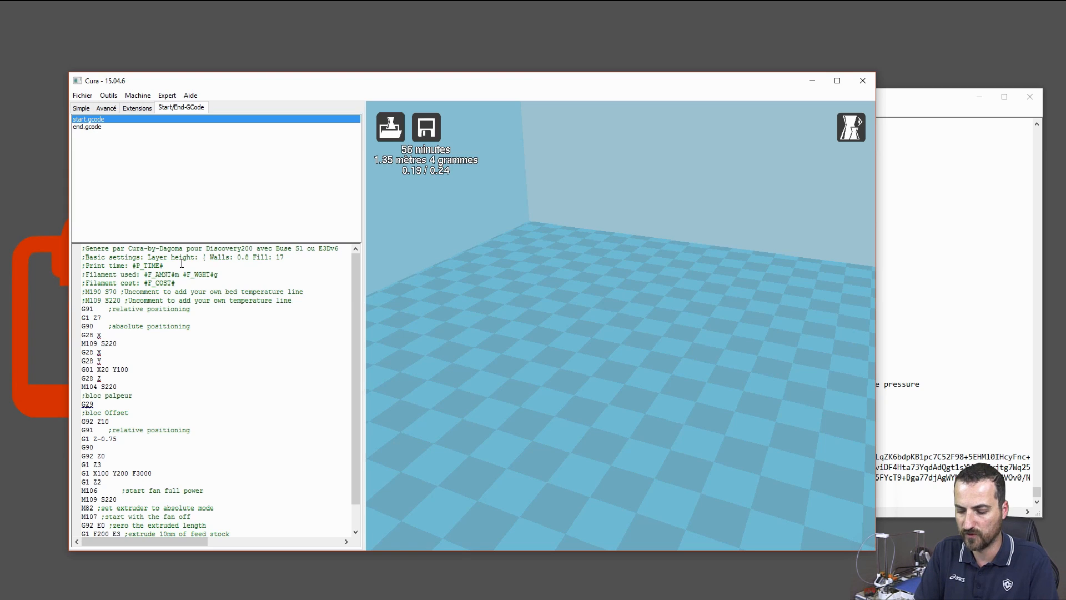
{"action": "type", "text": "}"}
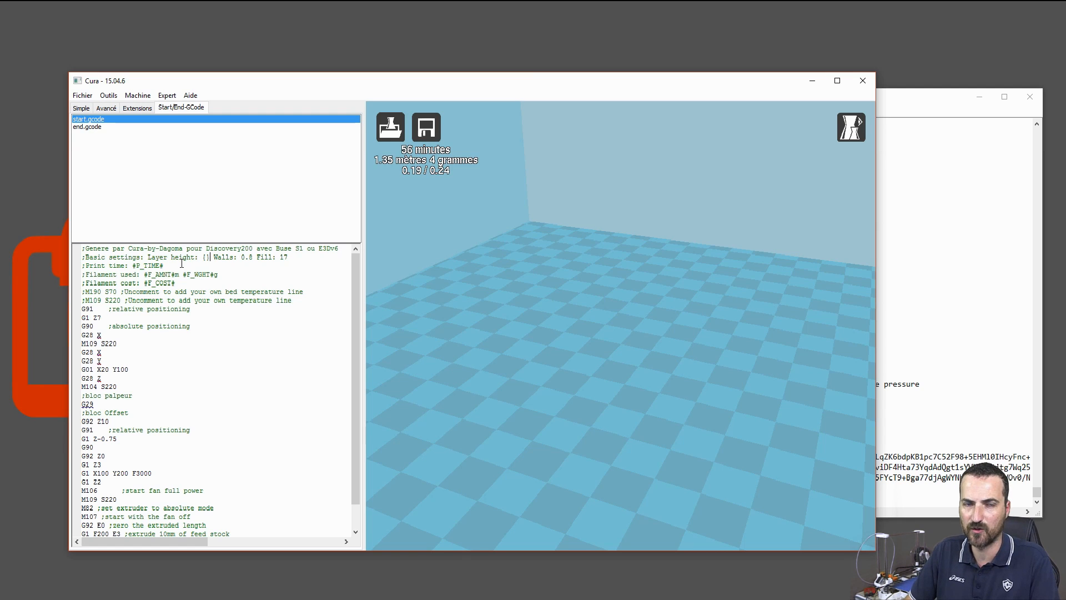
{"action": "type", "text": "layer_"}
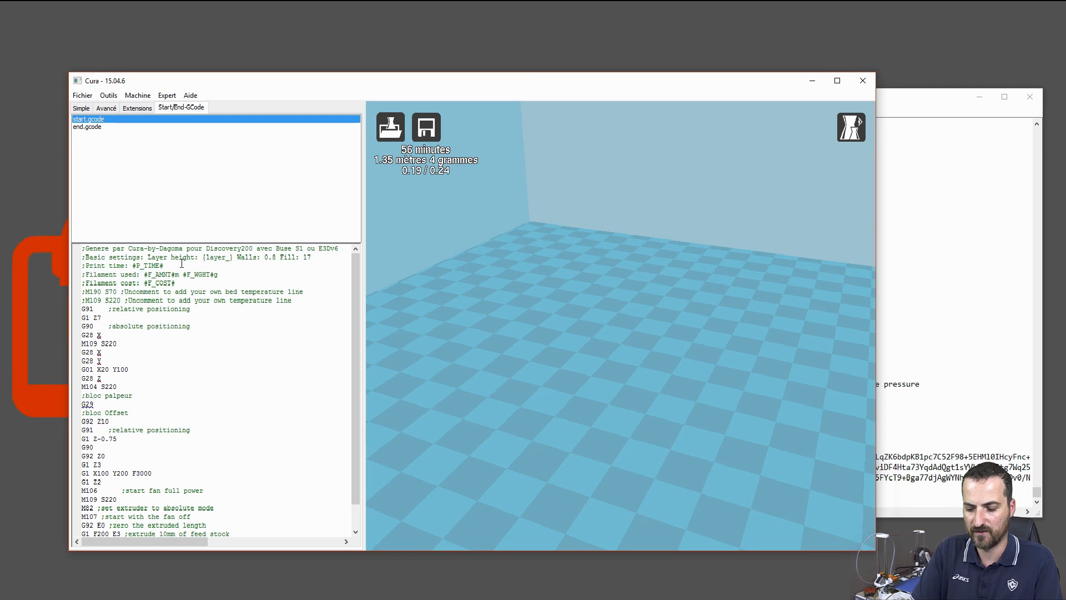
{"action": "type", "text": "height"}
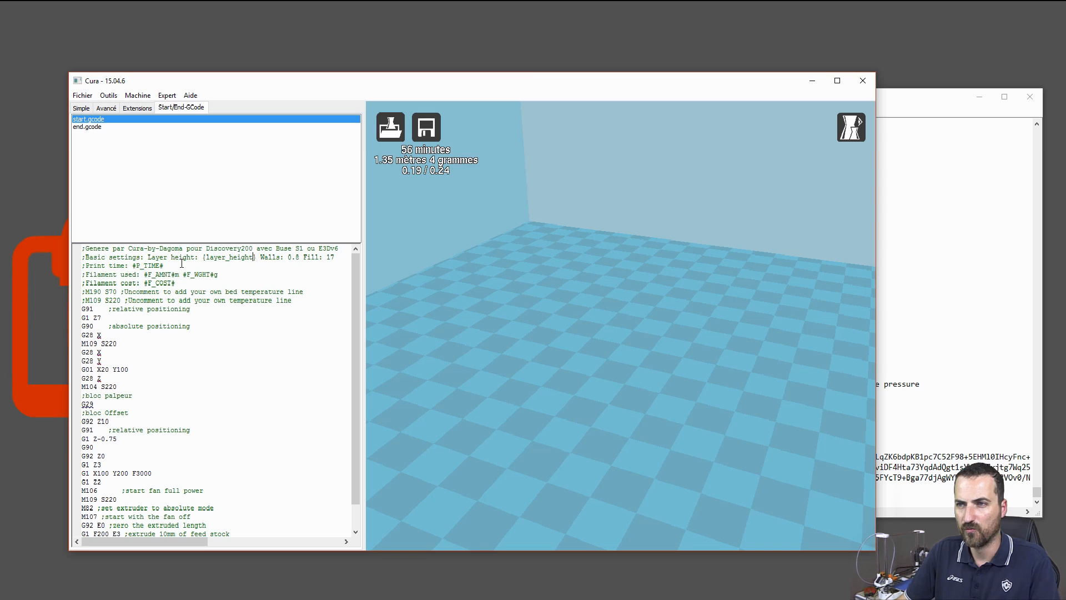
Replace the Walls value in the Basic settings comment with the variable {wall_thickness}
{"action": "double_click", "coordinate": [300, 258]}
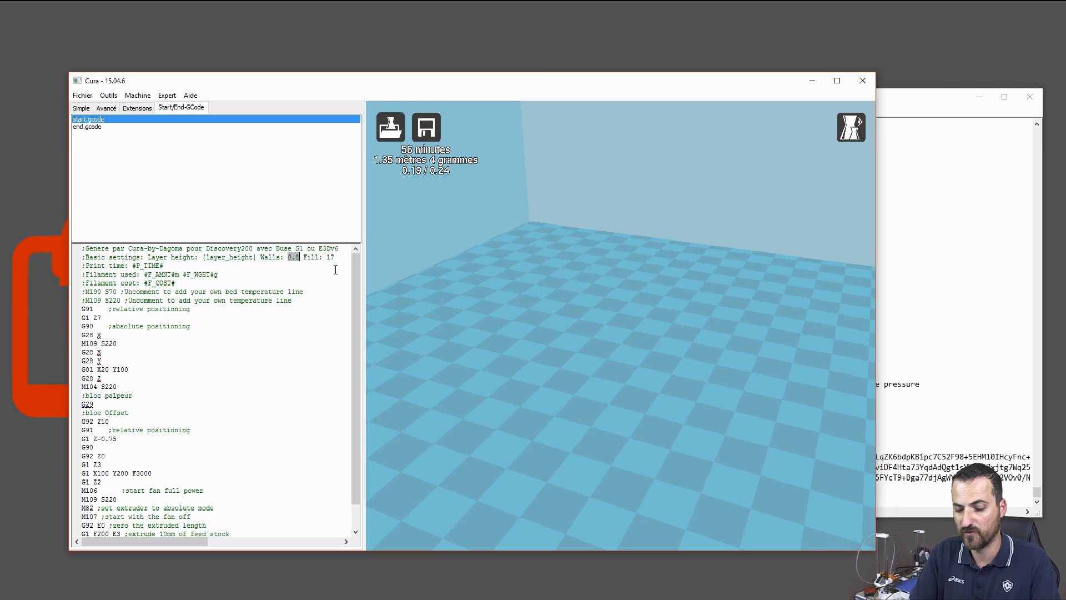
{"action": "type", "text": "{"}
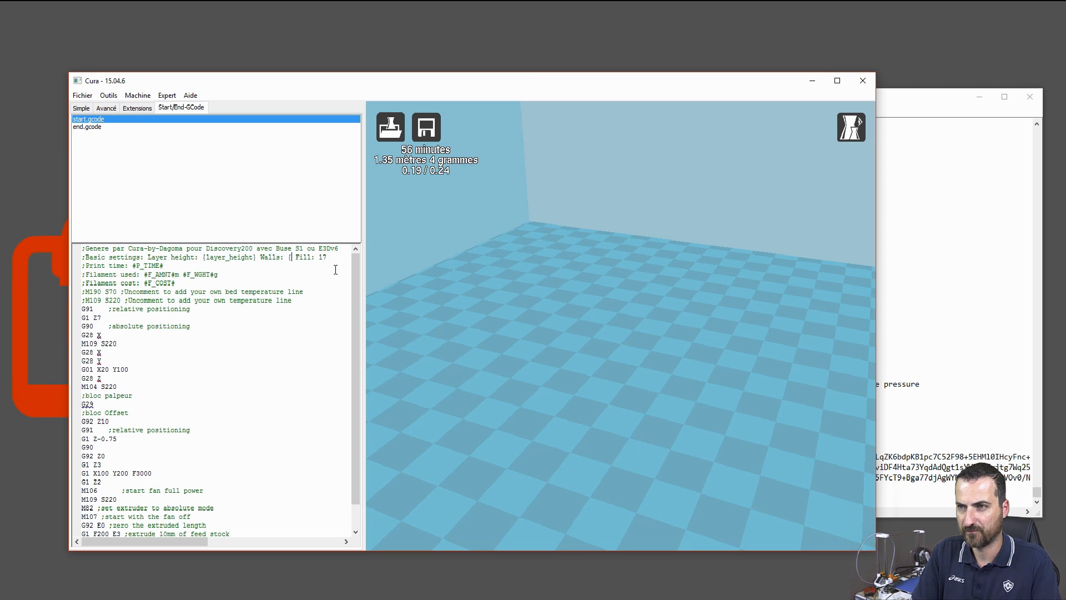
{"action": "type", "text": "}"}
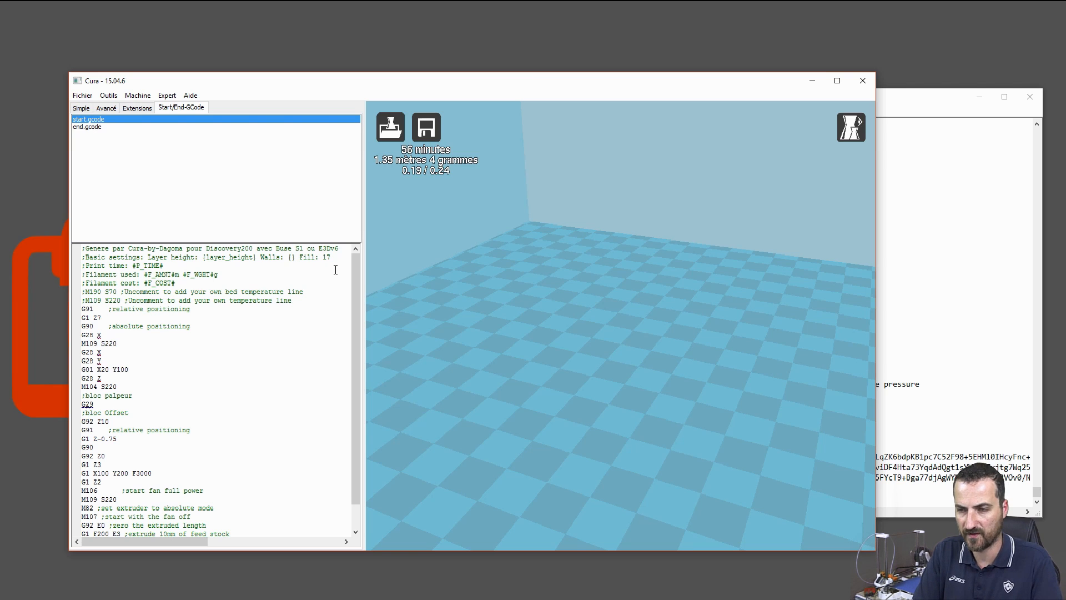
{"action": "type", "text": "wall"}
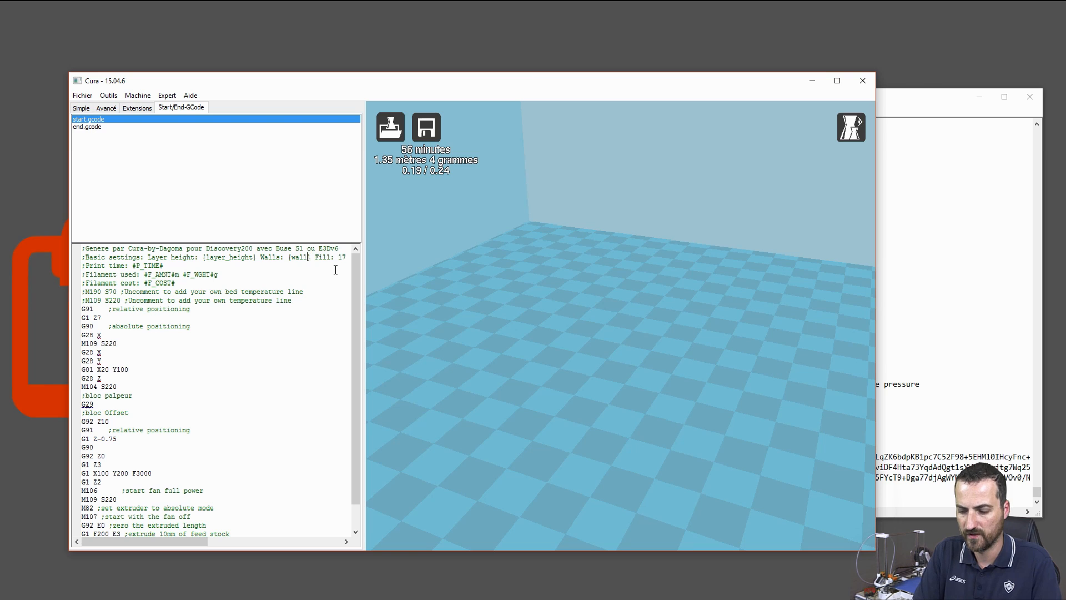
{"action": "type", "text": "_thi"}
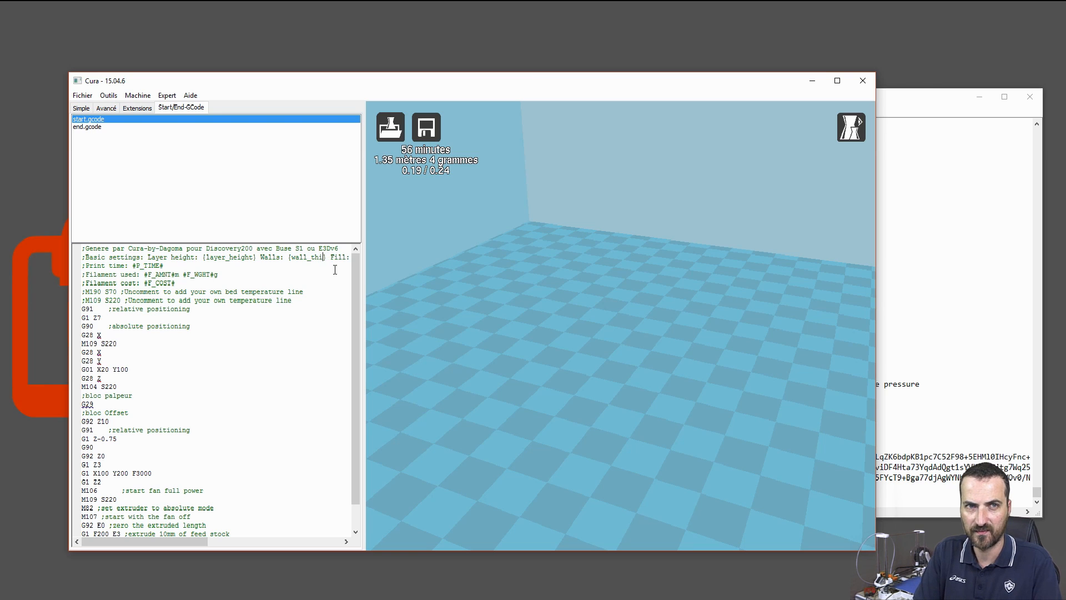
{"action": "type", "text": "ckness"}
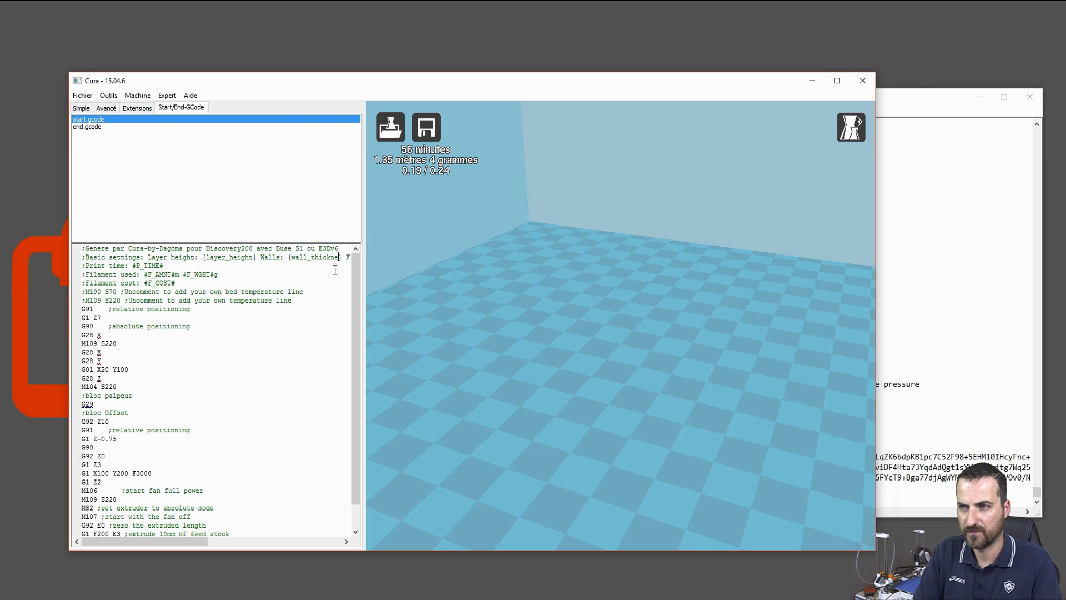
Replace the Fill value at the end of the Basic settings comment with the variable {fill_density}
{"action": "left_click_drag", "start_coordinate": [186, 538], "coordinate": [288, 541]}
{"action": "left_click", "coordinate": [208, 266]}
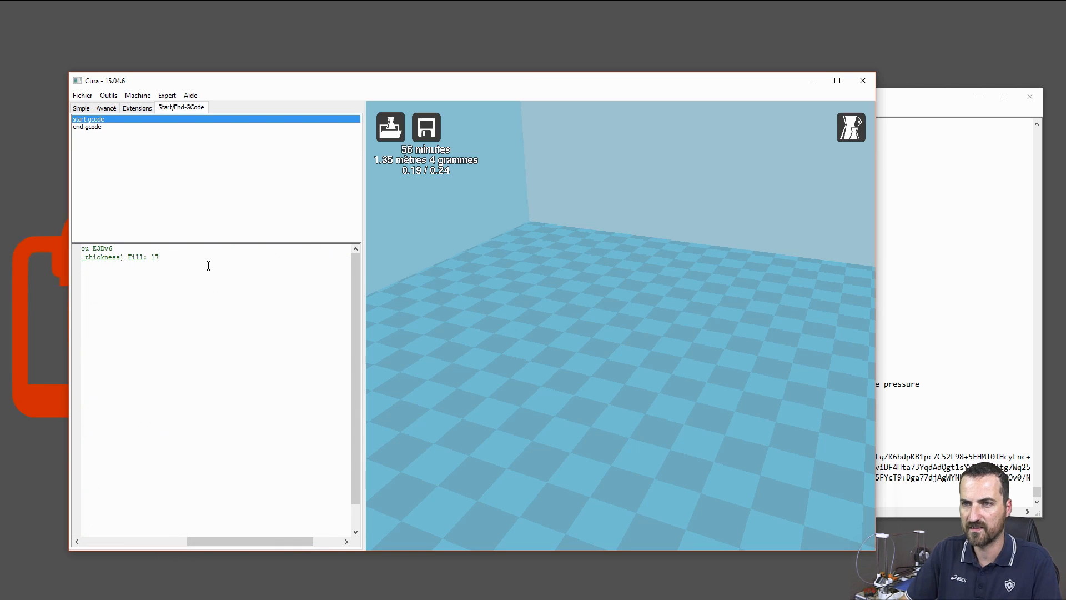
{"action": "key", "text": "BackSpace"}
{"action": "type", "text": "{}"}
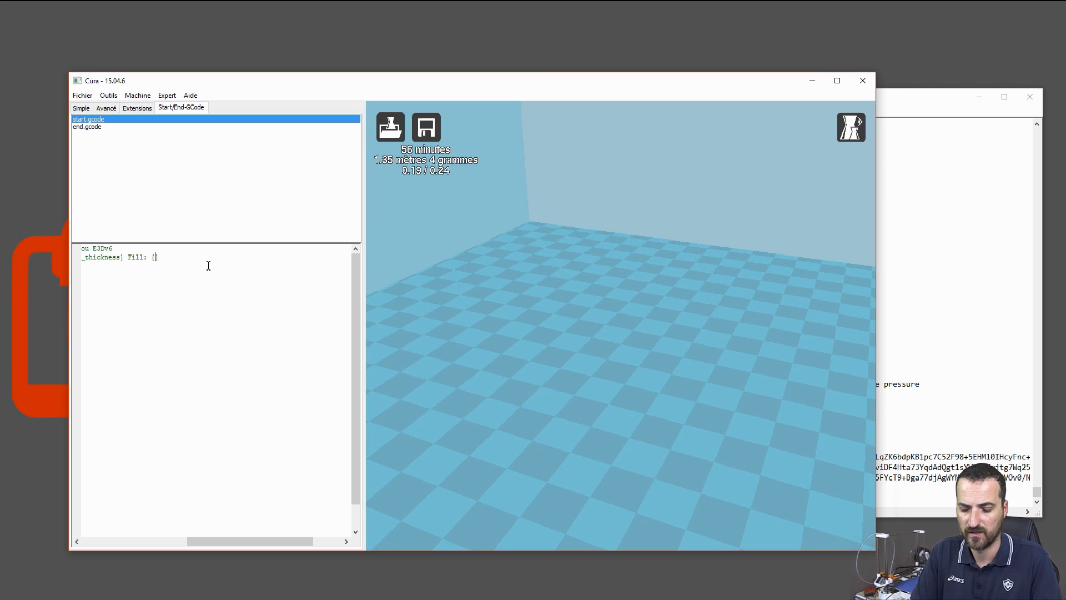
{"action": "type", "text": "fill_den"}
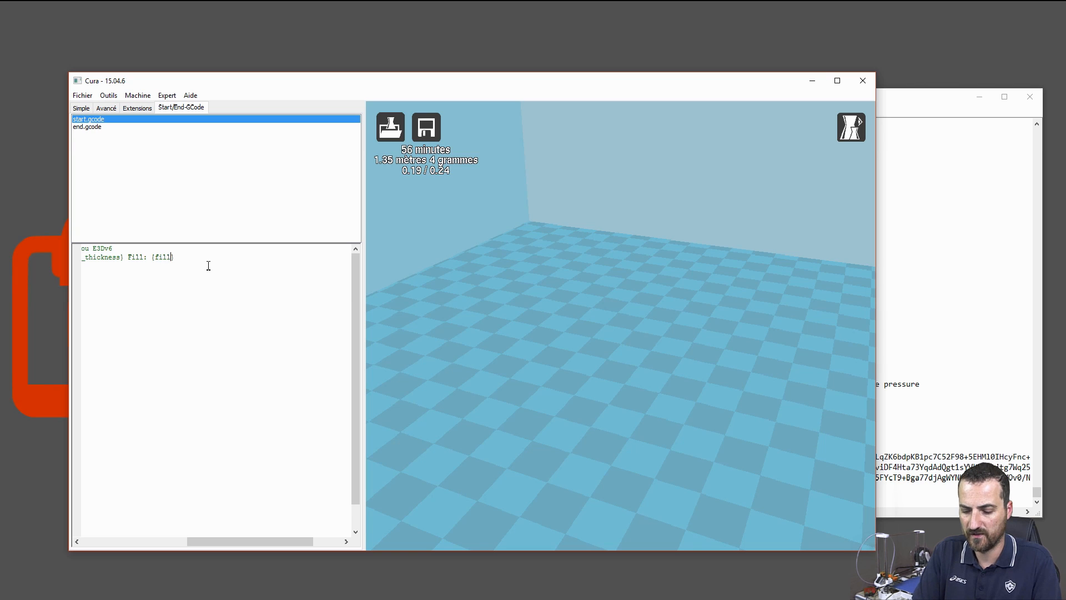
{"action": "type", "text": "sity"}
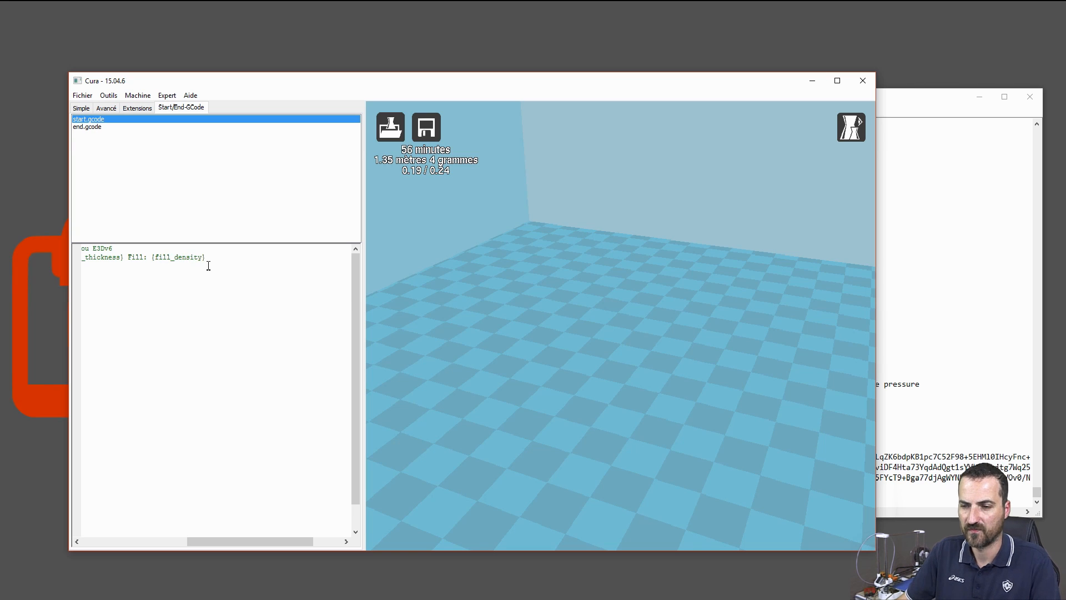
Replace the opening "Genere par Cura-by-Dagoma" comment in start.gcode with the comment text ";Sliced at :"
{"action": "left_click_drag", "start_coordinate": [252, 544], "coordinate": [138, 543]}
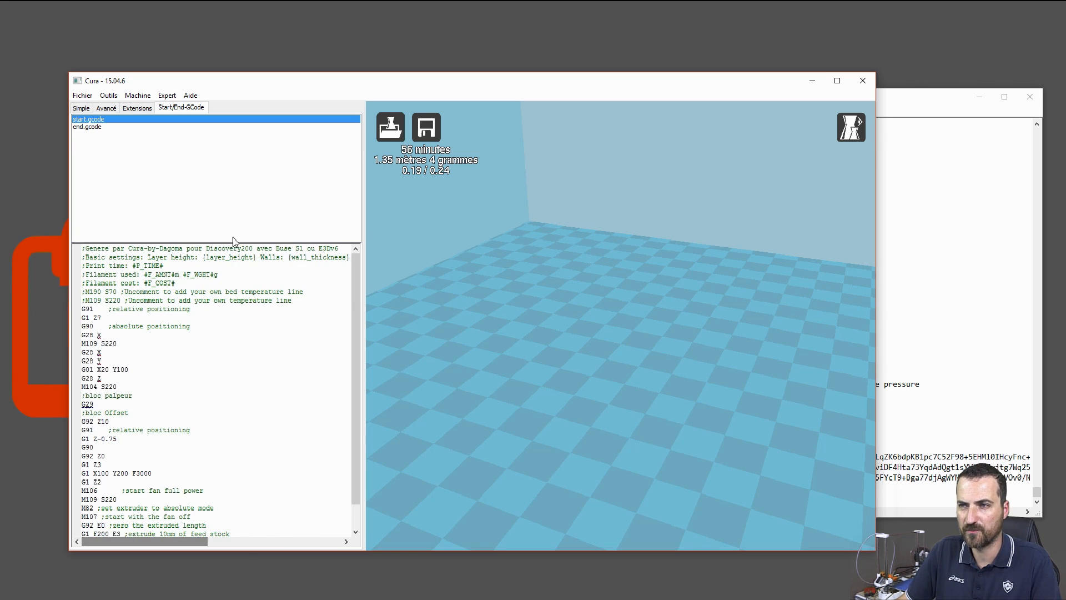
{"action": "left_click_drag", "start_coordinate": [277, 240], "coordinate": [73, 243]}
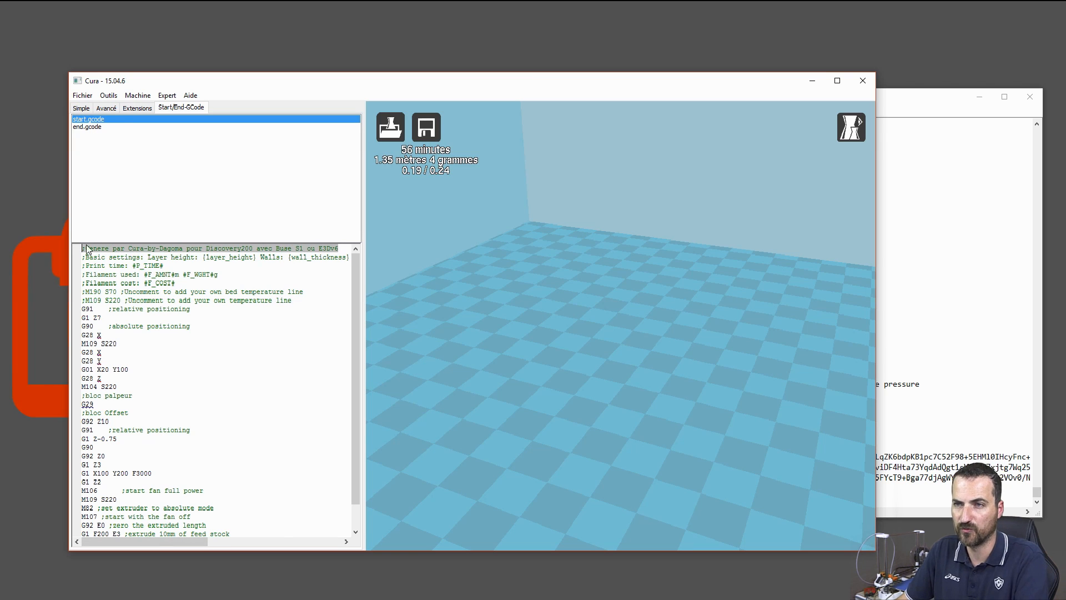
{"action": "key", "text": "Delete"}
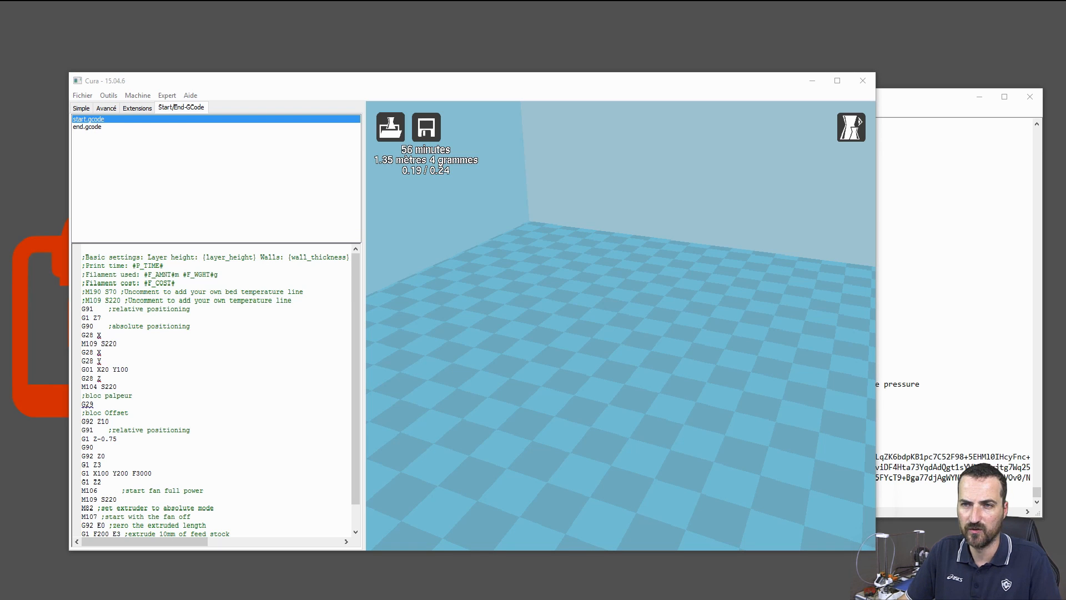
{"action": "left_click", "coordinate": [107, 250]}
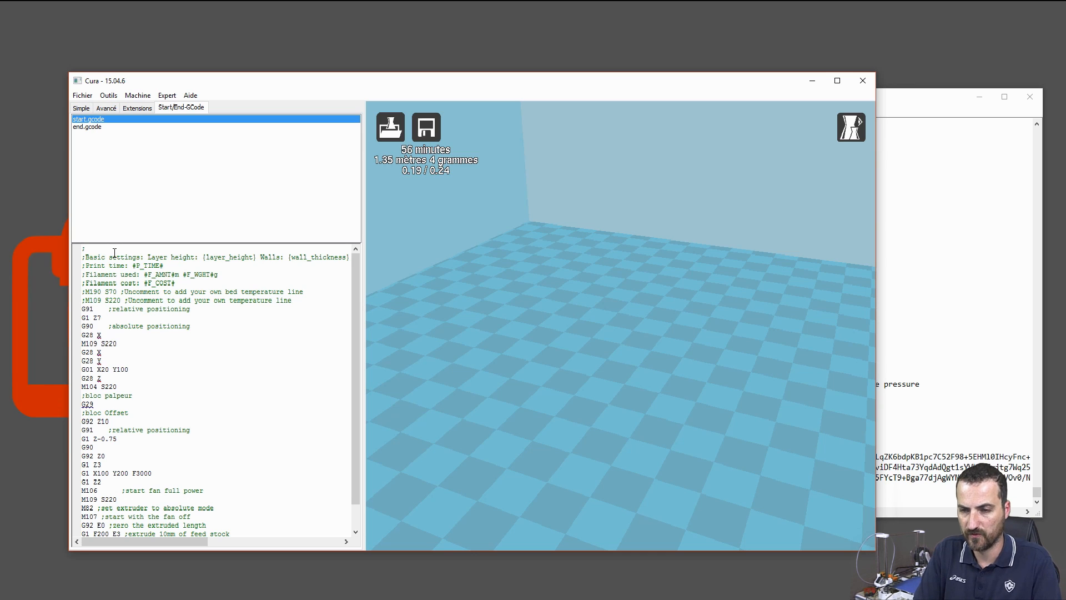
{"action": "type", "text": "Slide"}
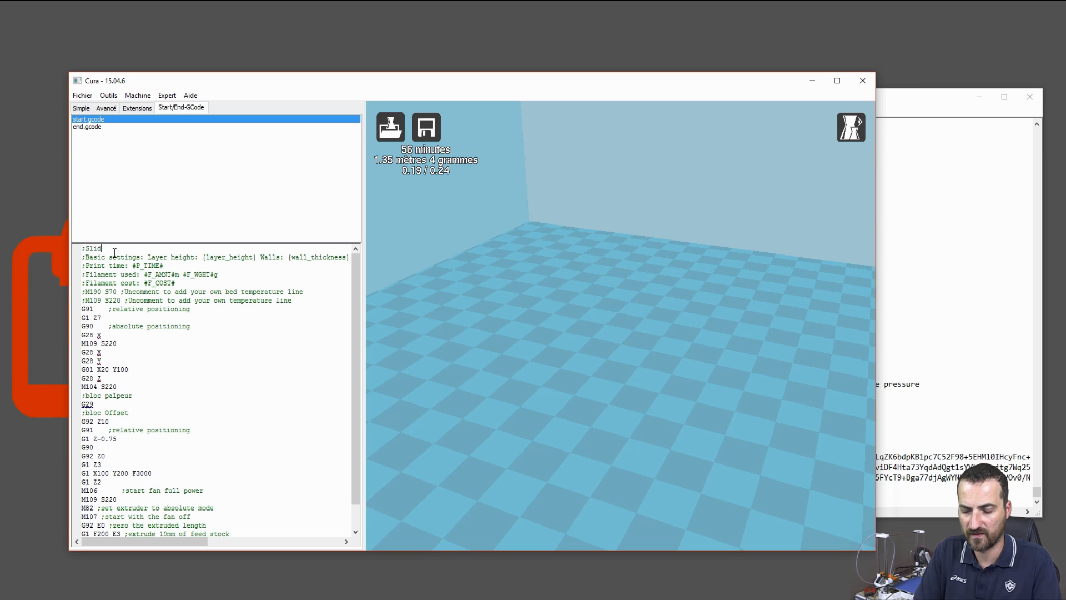
{"action": "key", "text": "BackSpace"}
{"action": "key", "text": "BackSpace"}
{"action": "type", "text": "cer"}
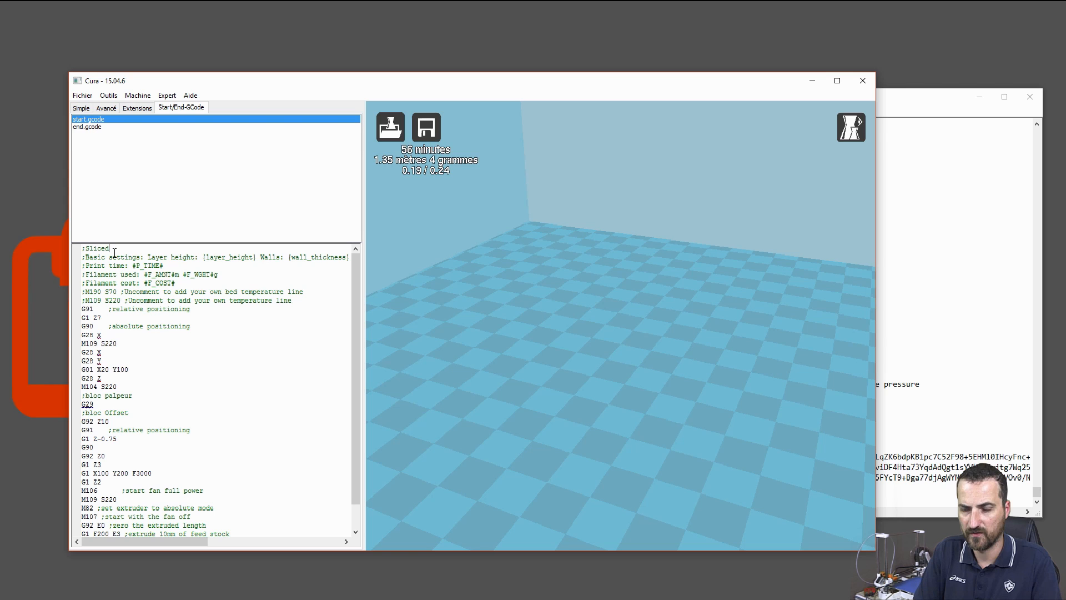
{"action": "type", "text": " at :"}
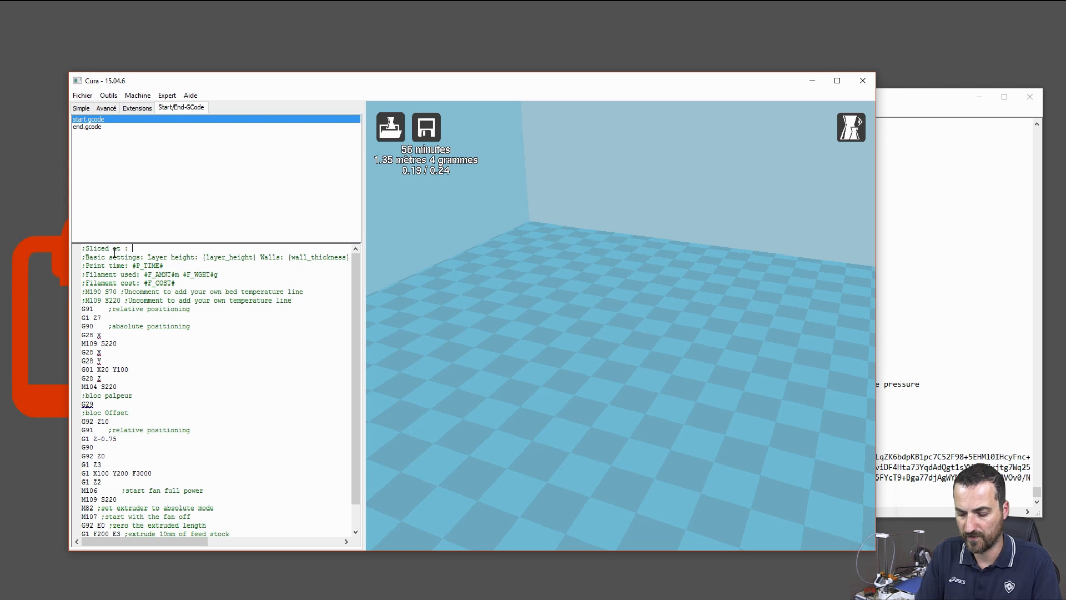
Complete the Sliced at comment with the variables {day} {date} {time}
{"action": "type", "text": " {}"}
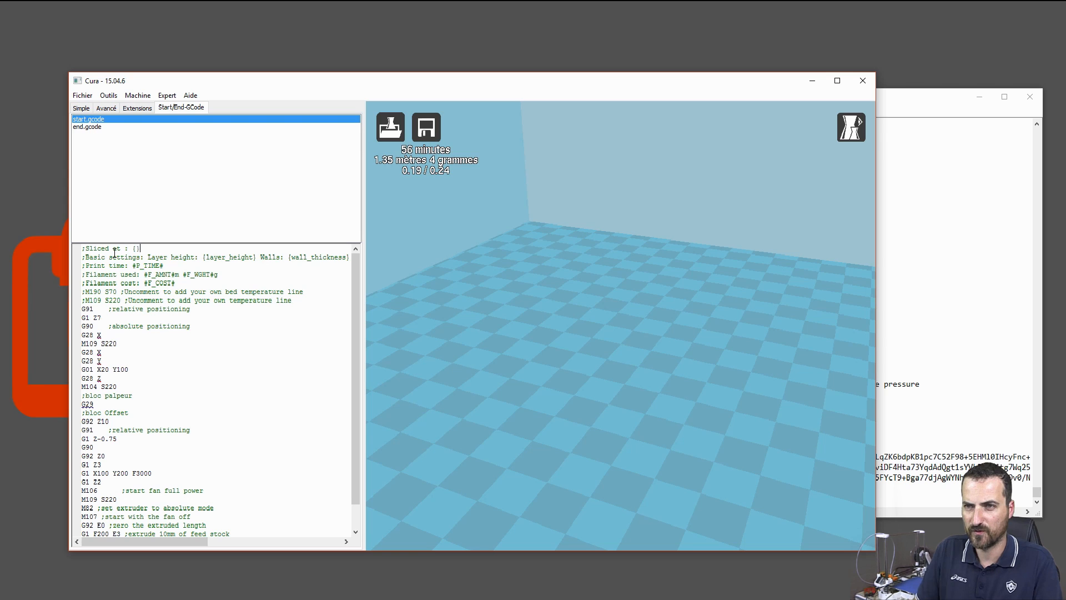
{"action": "type", "text": "day"}
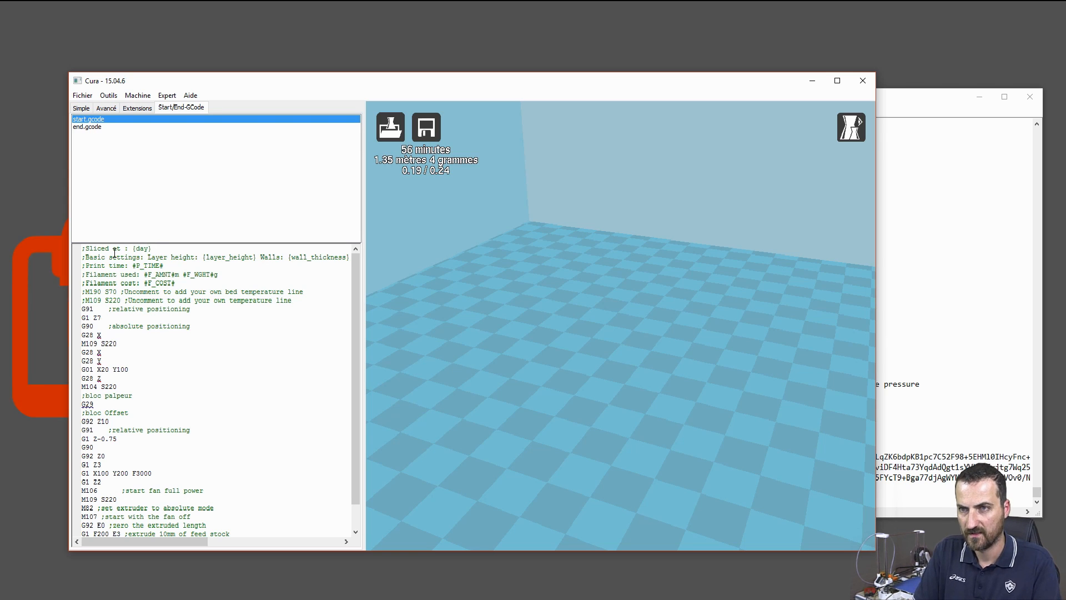
{"action": "key", "text": "BackSpace"}
{"action": "type", "text": "{d"}
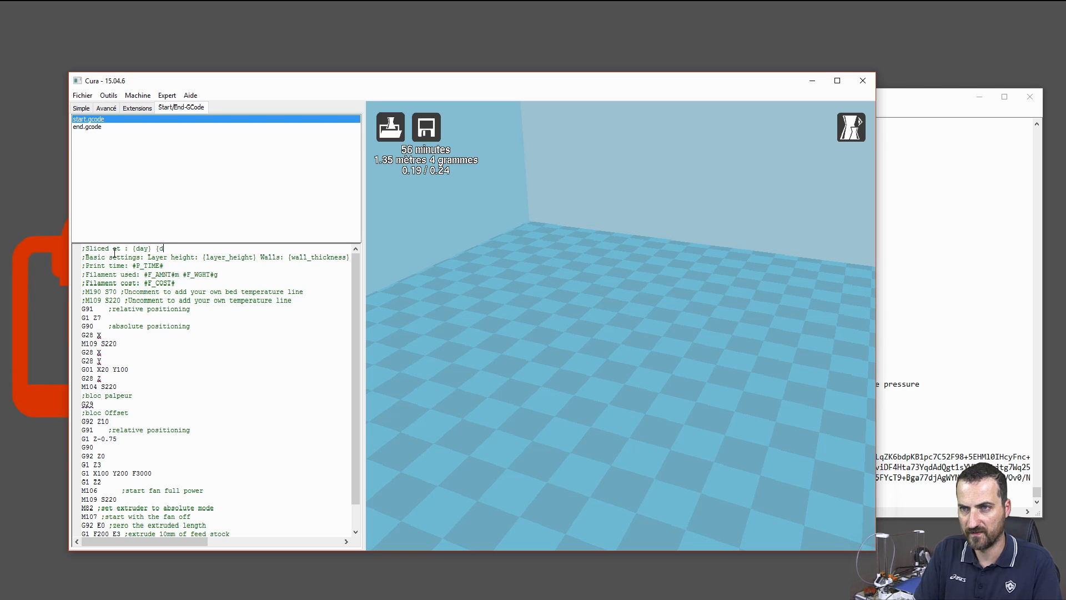
{"action": "type", "text": "ate"}
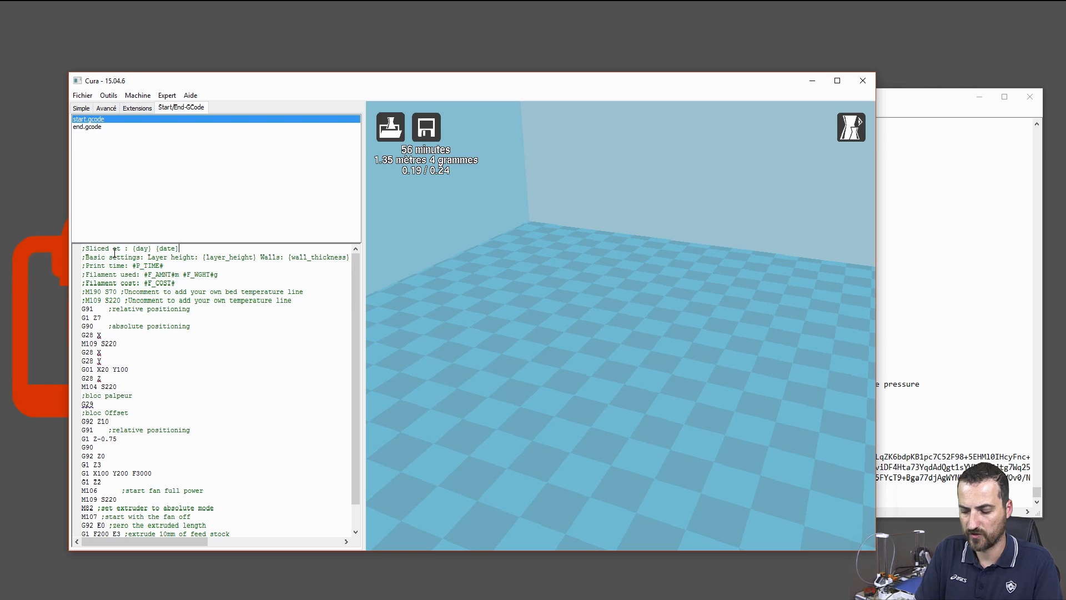
{"action": "key", "text": "BackSpace"}
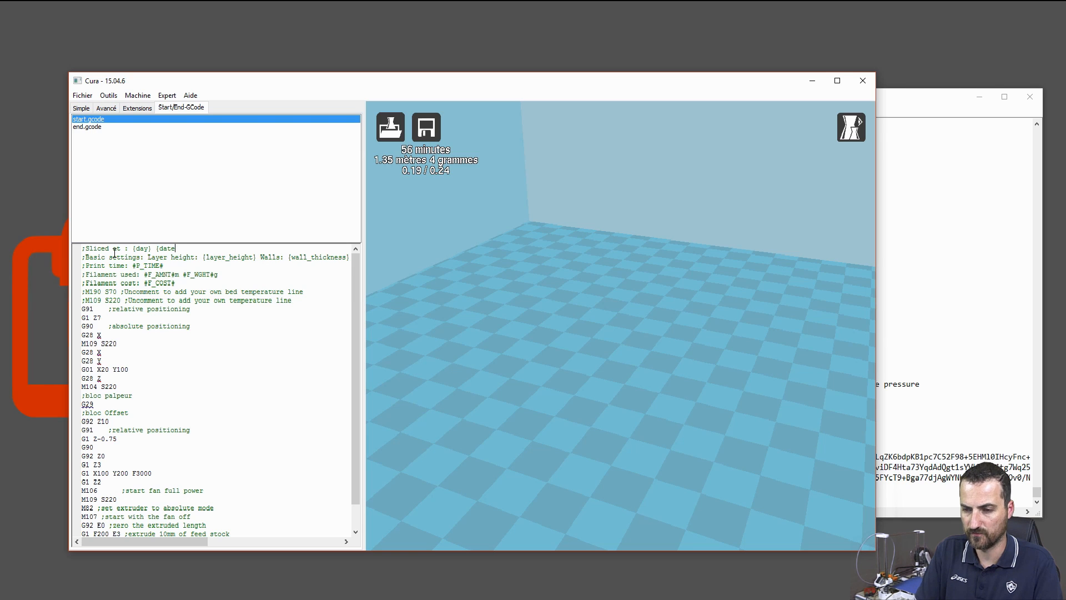
{"action": "type", "text": "} {time"}
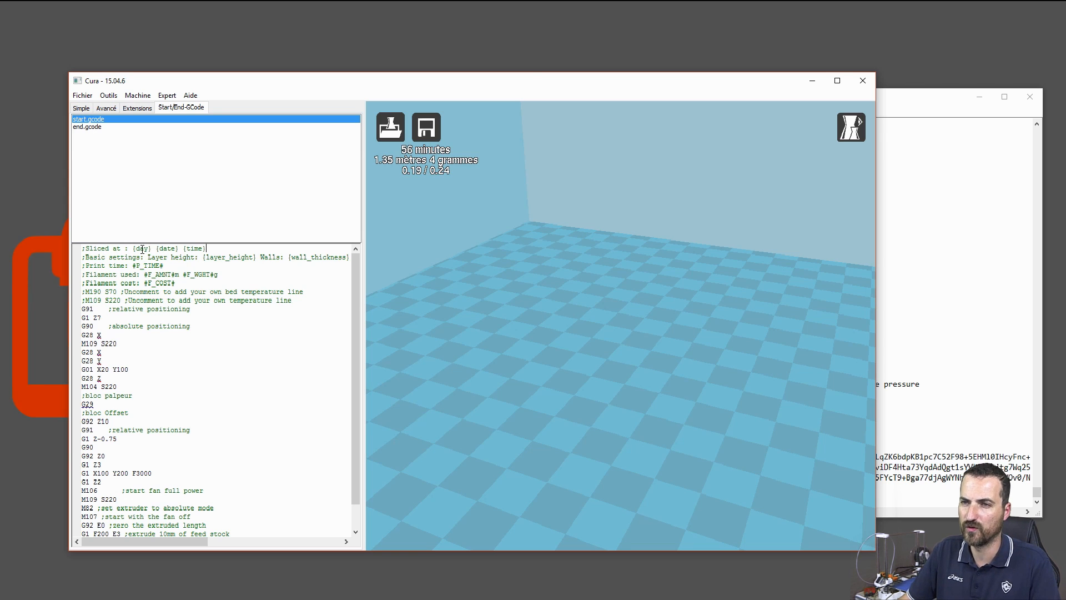
{"action": "left_click", "coordinate": [166, 248]}
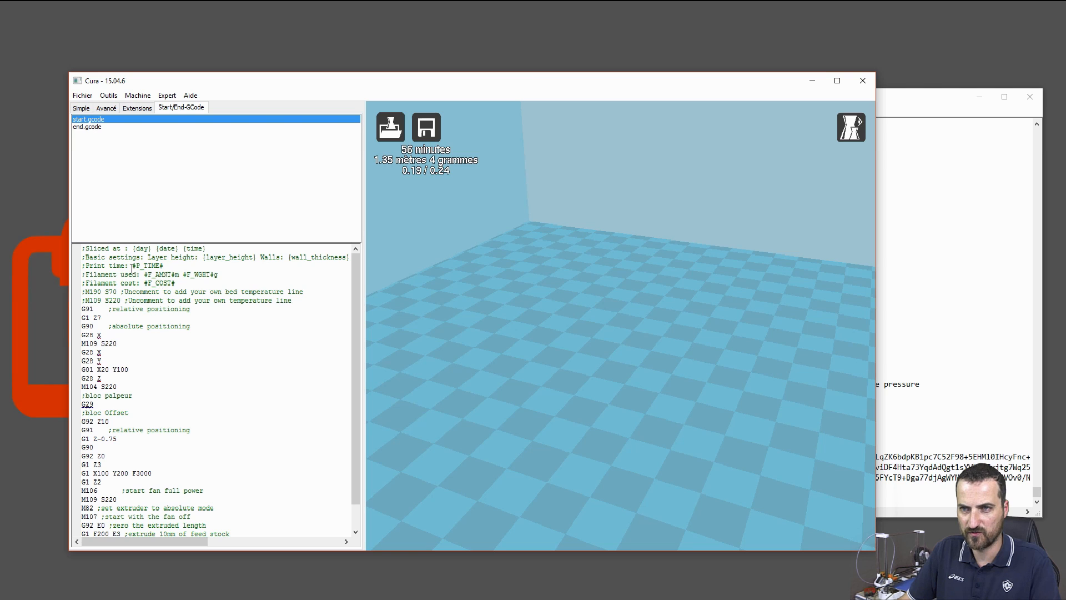
Replace the #P_TIME# placeholder in the Print time comment with the variable {print_time}
{"action": "left_click_drag", "start_coordinate": [132, 265], "coordinate": [166, 265]}
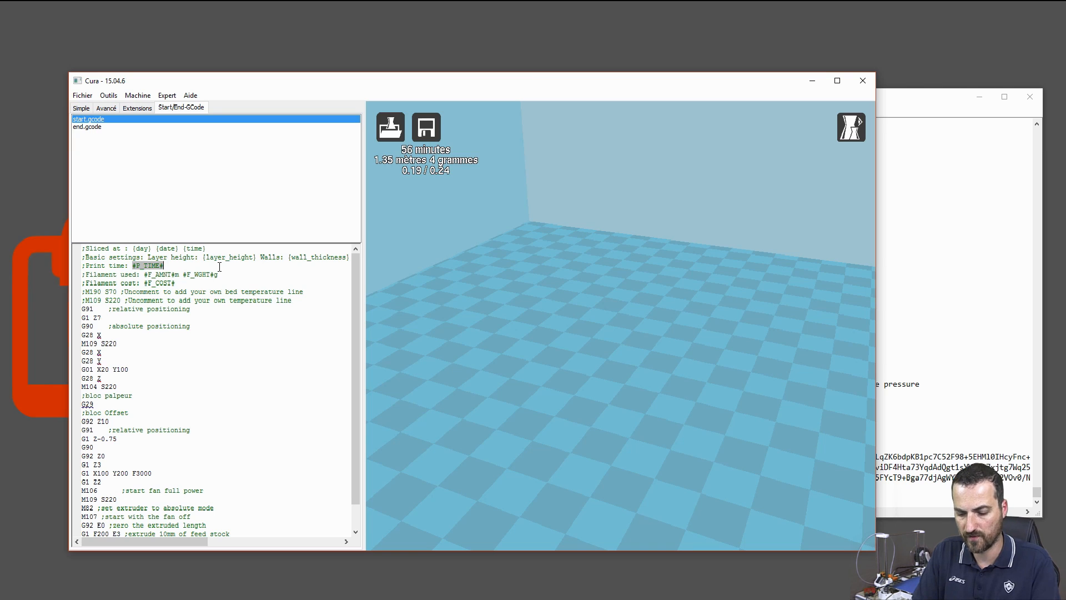
{"action": "type", "text": "{}"}
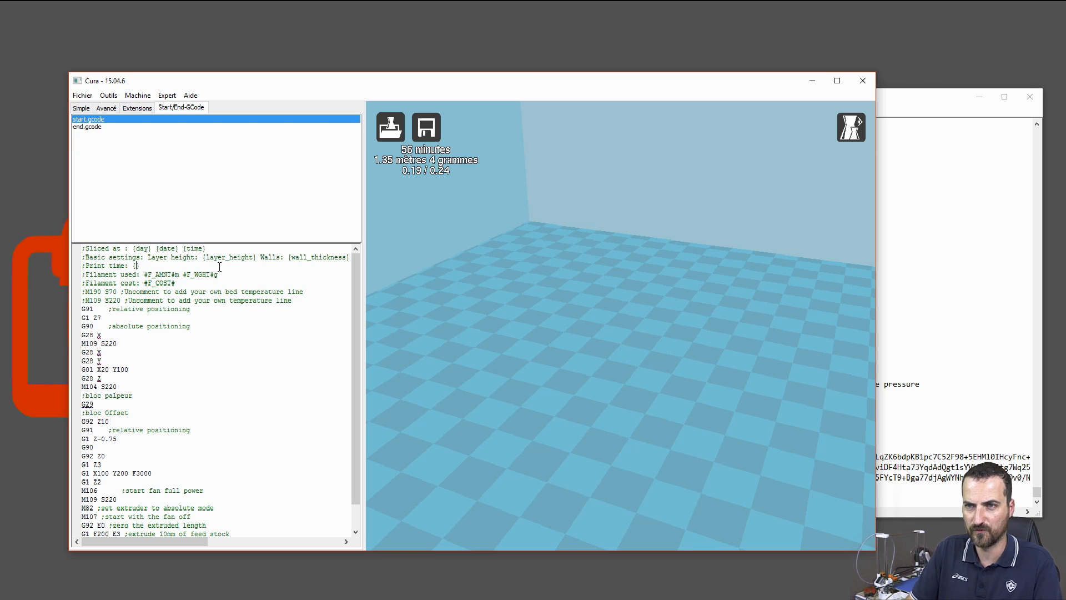
{"action": "type", "text": "int"}
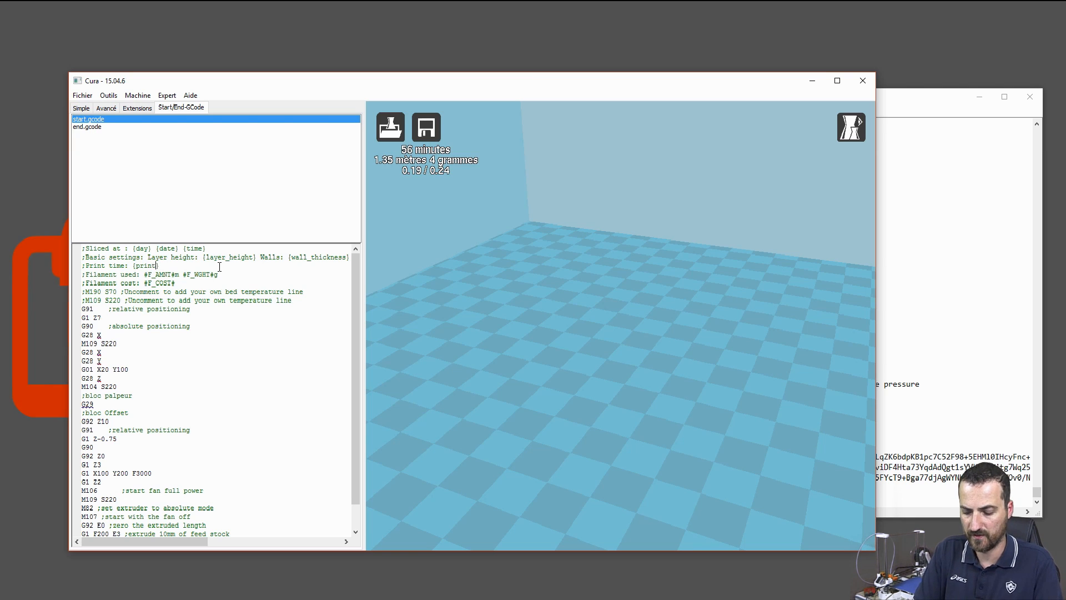
{"action": "type", "text": "_time"}
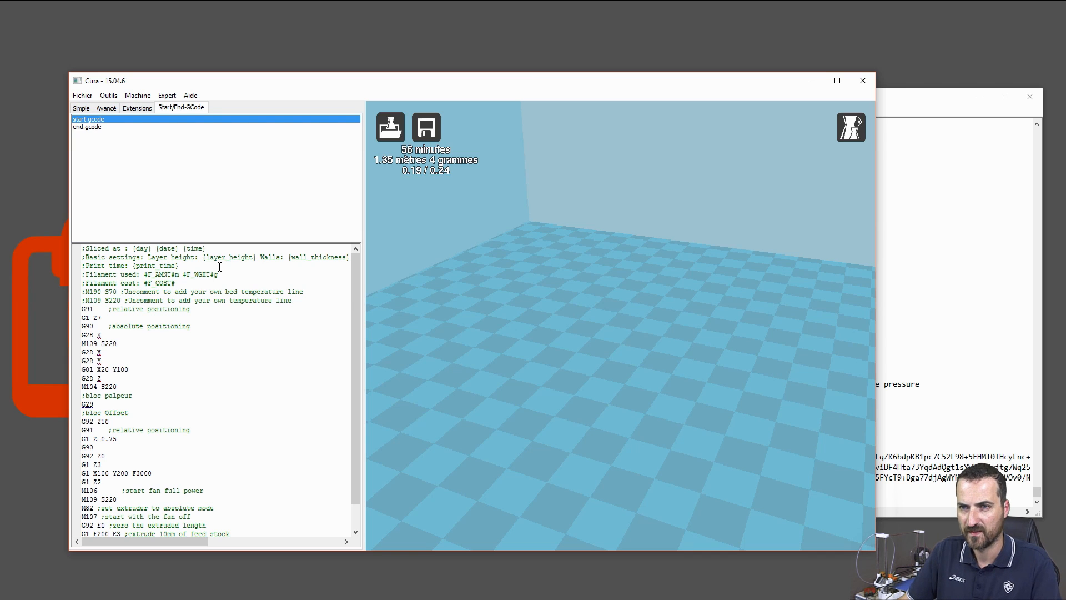
Replace the #F_AMNT# placeholder in the Filament used comment with {filament_amount}, keeping the m unit after it
{"action": "left_click_drag", "start_coordinate": [144, 274], "coordinate": [177, 274]}
{"action": "type", "text": "{"}
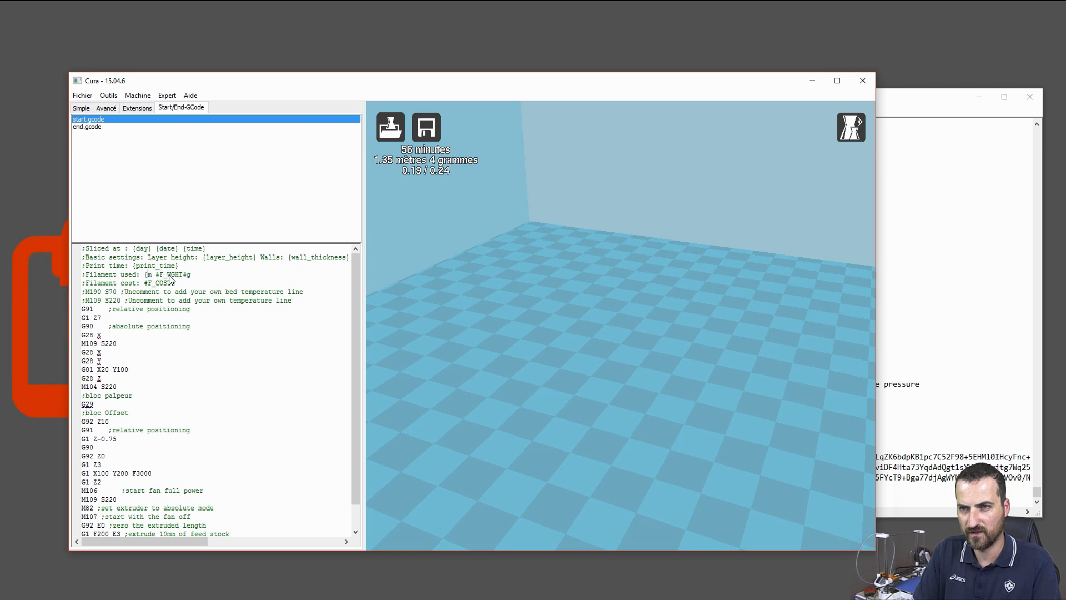
{"action": "type", "text": "}"}
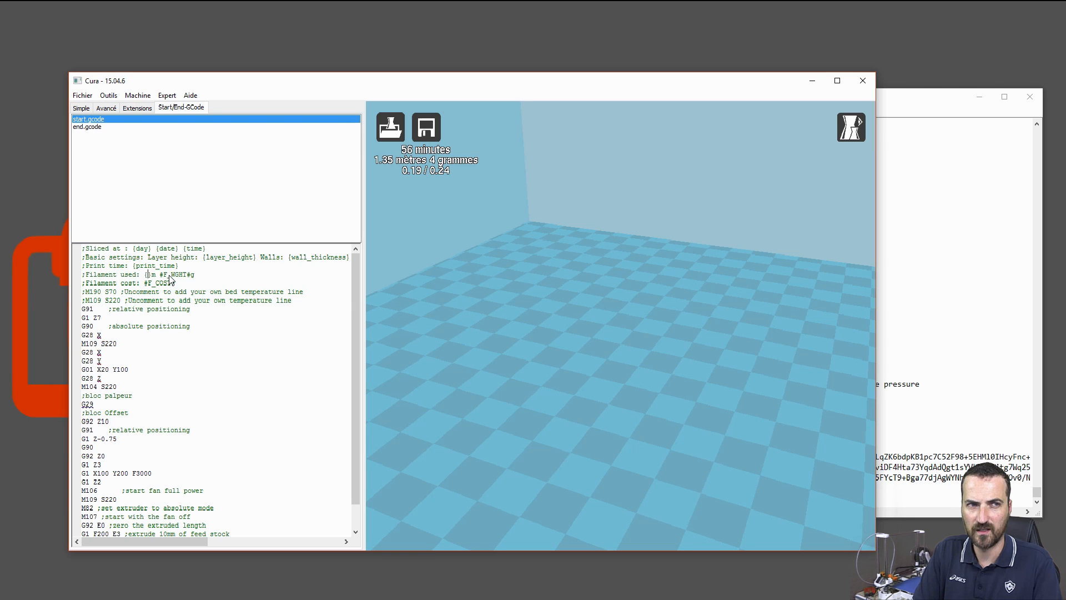
{"action": "type", "text": "filament"}
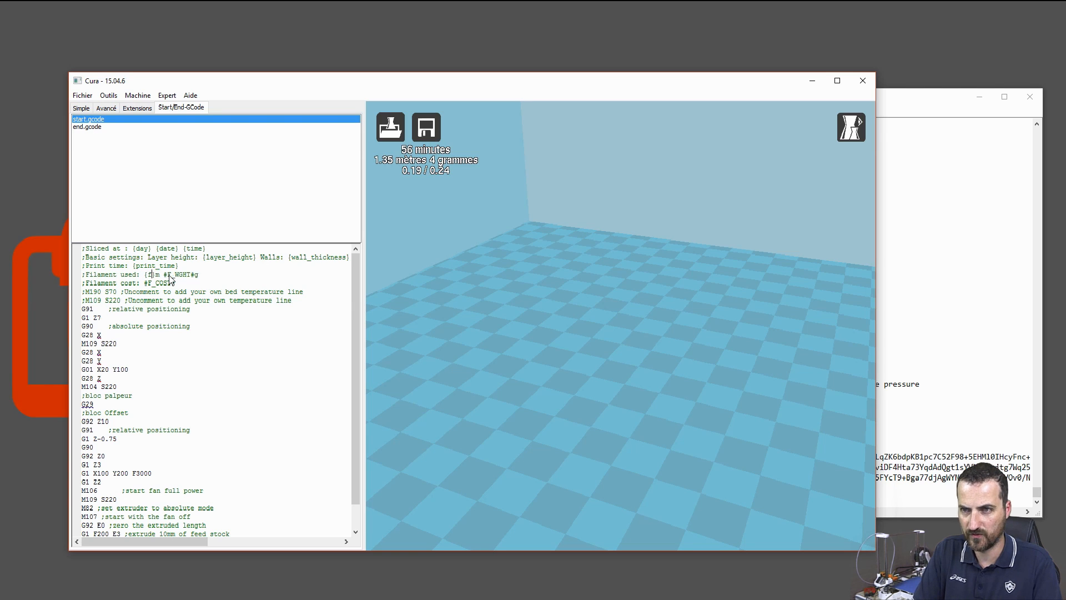
{"action": "type", "text": "_amo"}
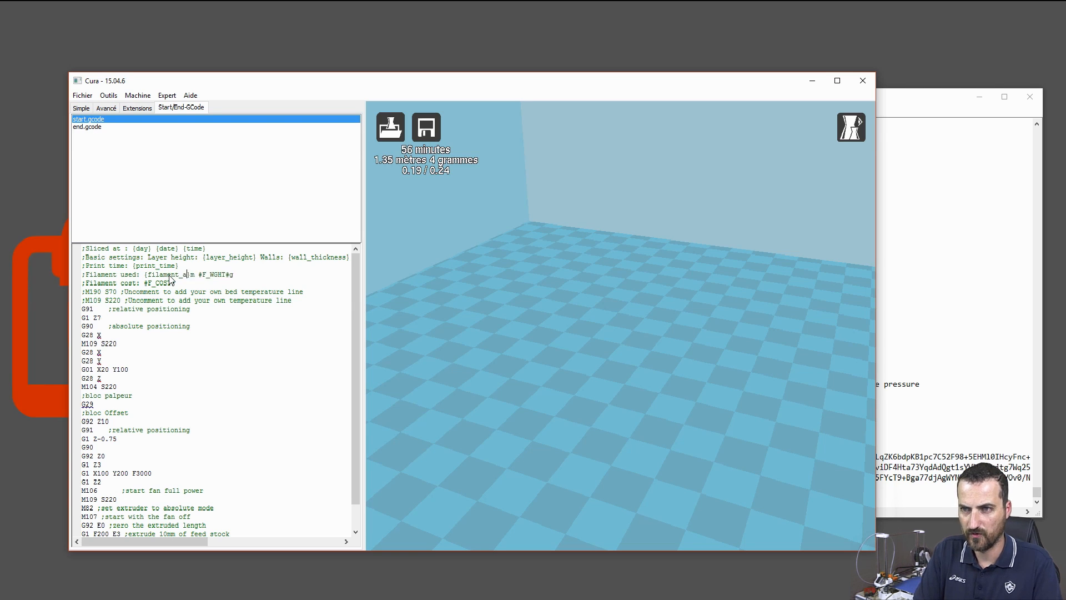
{"action": "type", "text": "unt"}
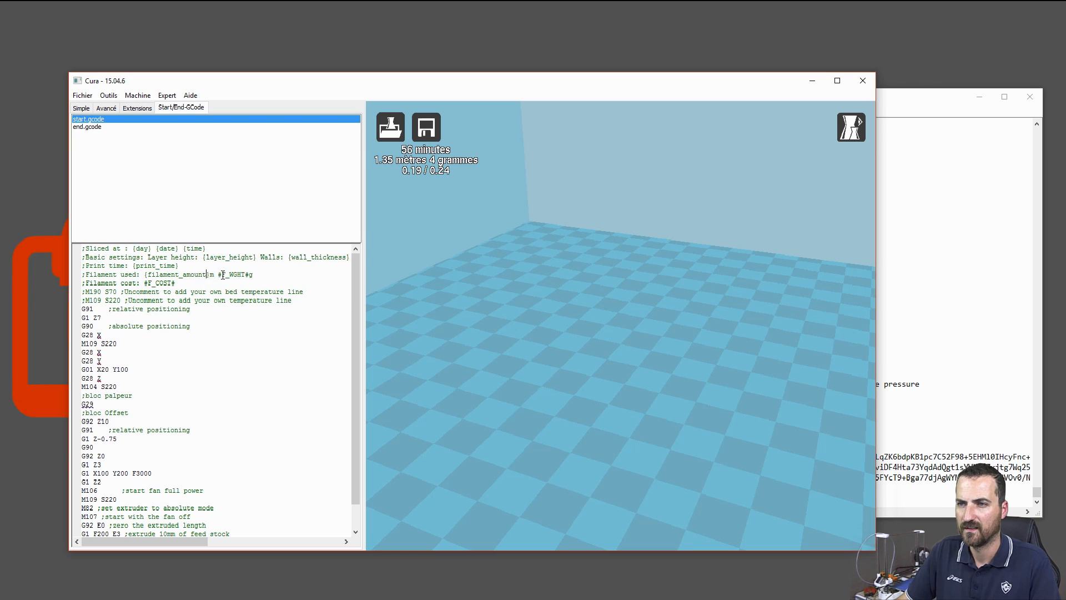
Replace the #F_WGHT# placeholder in the Filament used comment with {filament_weight}, keeping the g unit after it
{"action": "mouse_move", "coordinate": [219, 276]}
{"action": "left_mouse_down"}
{"action": "mouse_move", "coordinate": [250, 277]}
{"action": "mouse_move", "coordinate": [239, 278]}
{"action": "left_mouse_up"}
{"action": "type", "text": "{"}
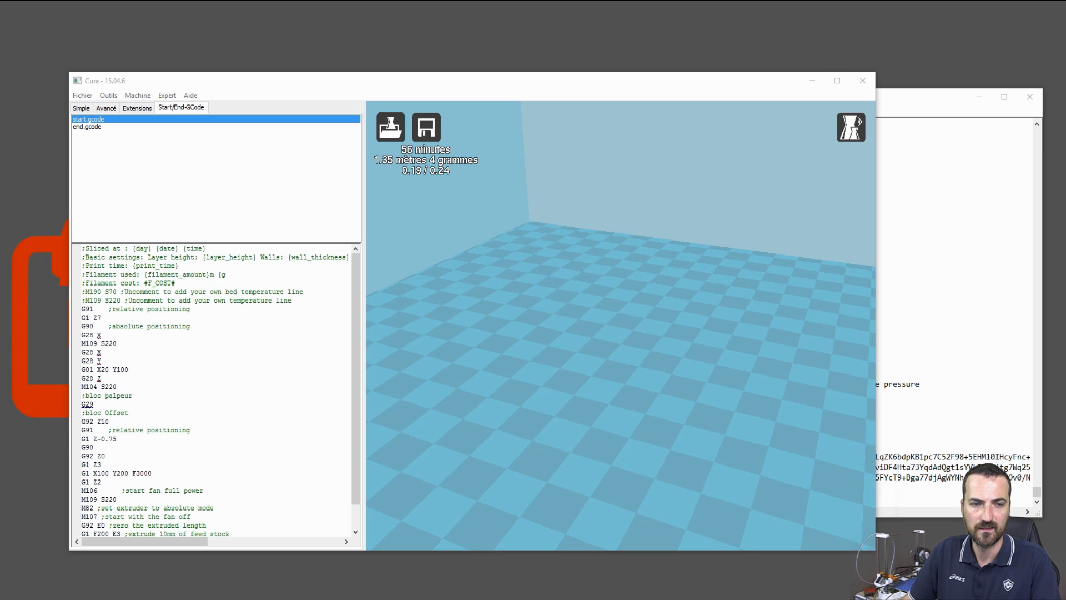
{"action": "left_click", "coordinate": [241, 278]}
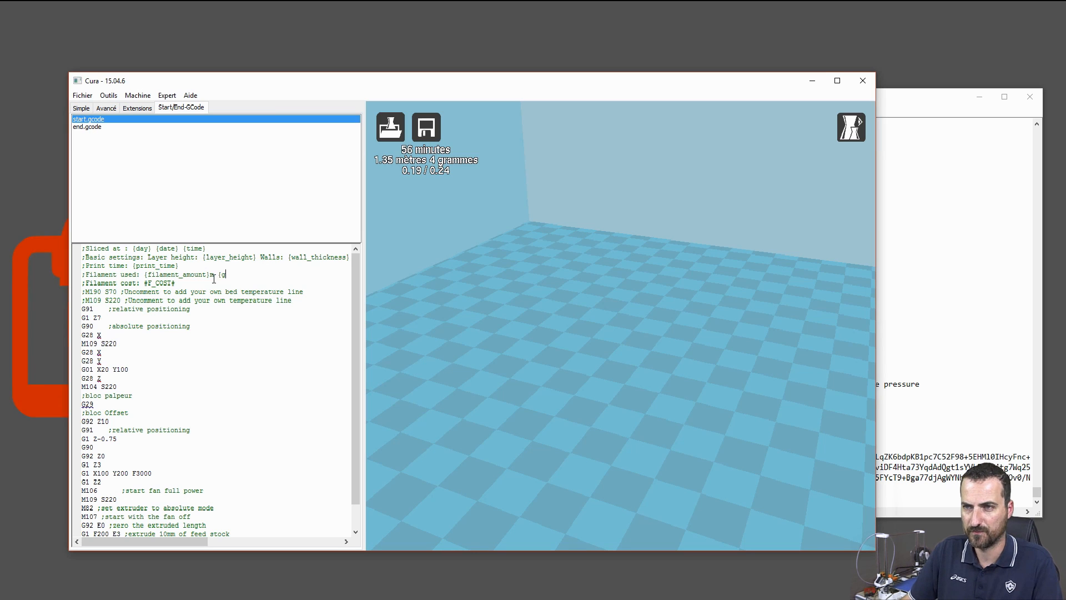
{"action": "type", "text": "filamen"}
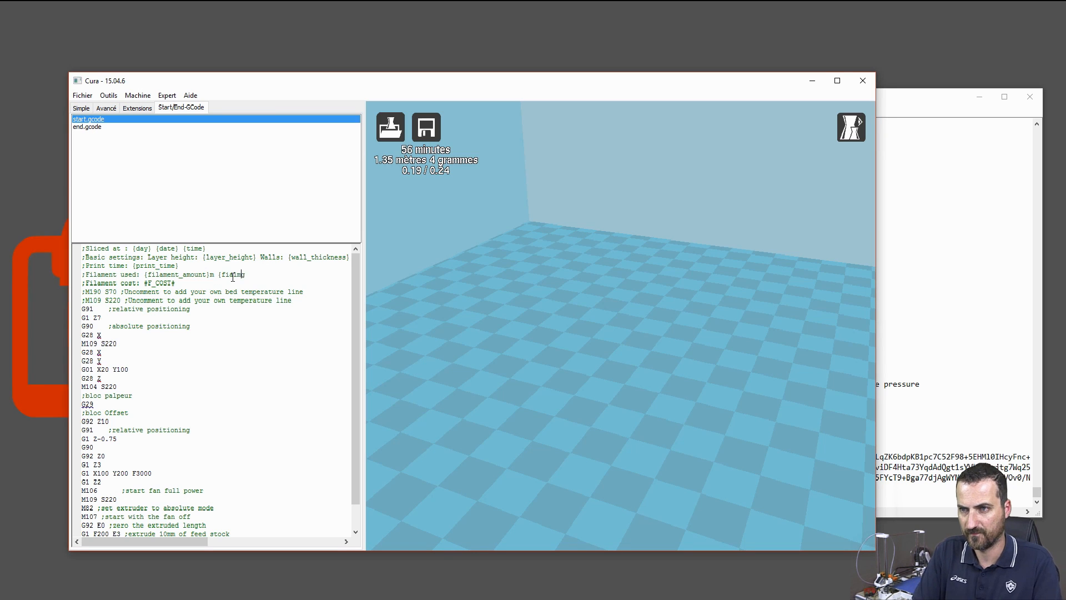
{"action": "key", "text": "BackSpace"}
{"action": "key", "text": "BackSpace"}
{"action": "key", "text": "BackSpace"}
{"action": "key", "text": "BackSpace"}
{"action": "key", "text": "BackSpace"}
{"action": "type", "text": "lament"}
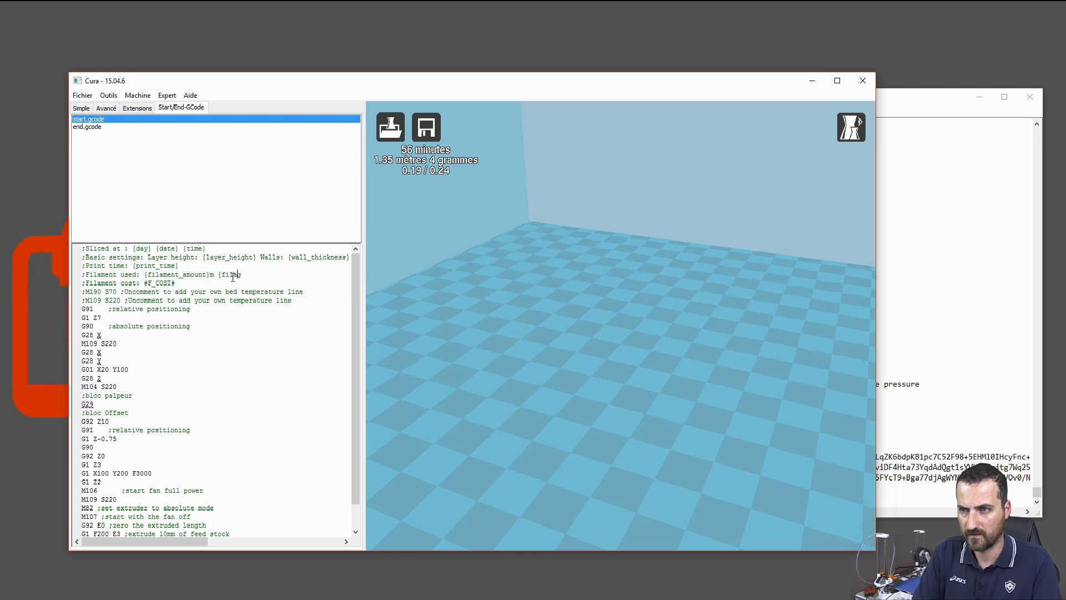
{"action": "type", "text": "_wei"}
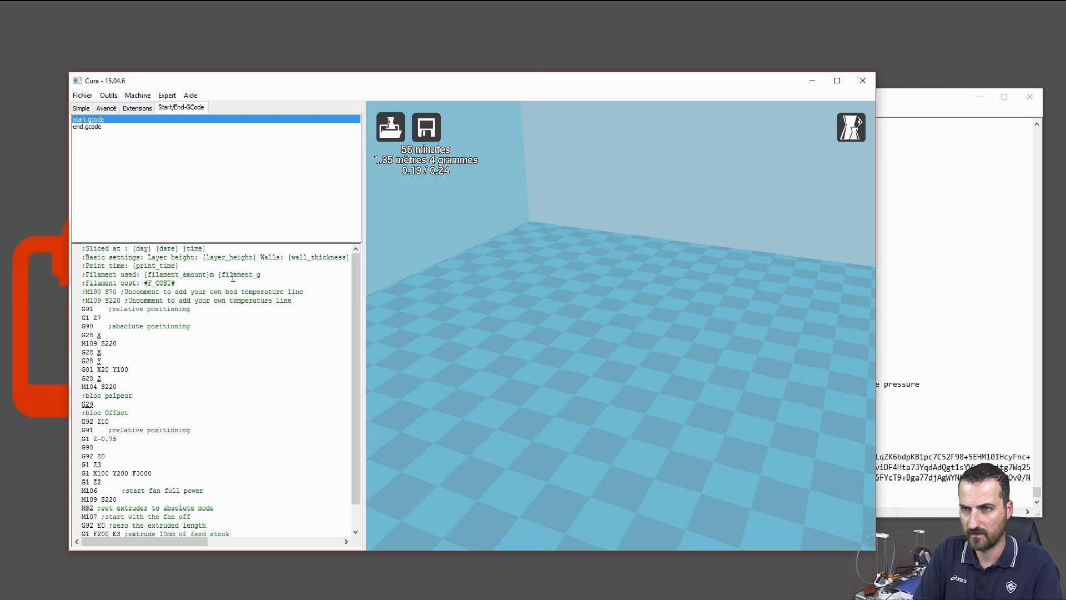
{"action": "type", "text": "ght"}
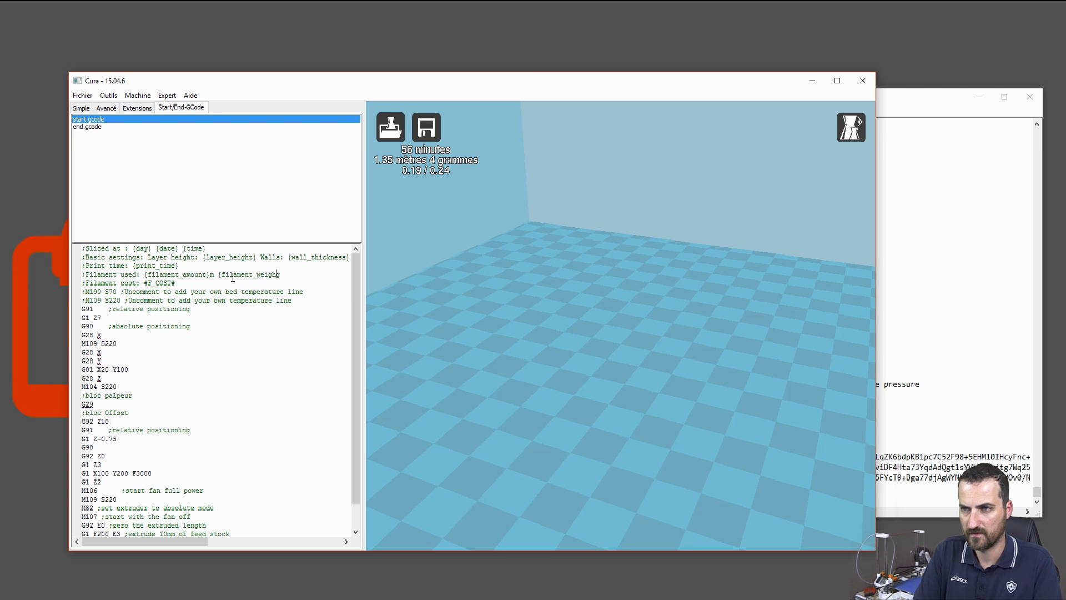
{"action": "type", "text": "}"}
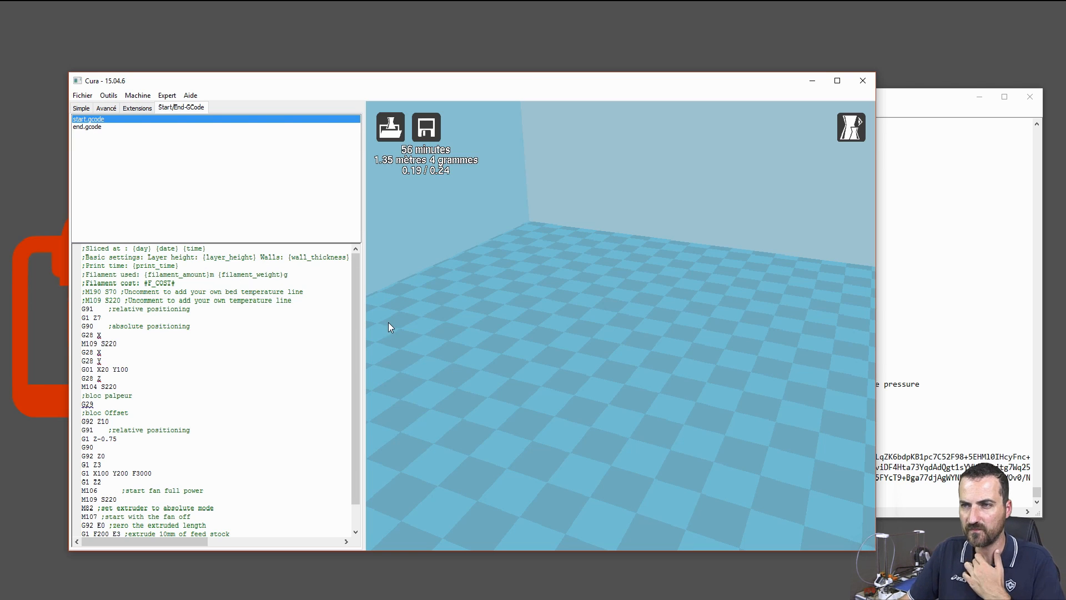
Replace the #F_COST# placeholder in the Filament cost comment with the variable {filament_cost}
{"action": "left_click_drag", "start_coordinate": [182, 285], "coordinate": [145, 279]}
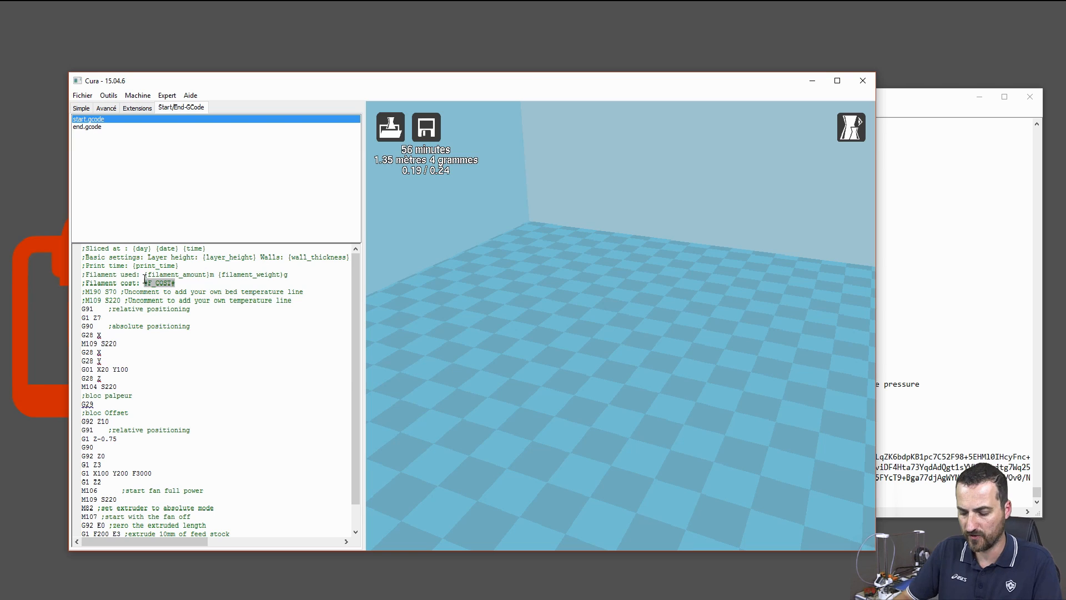
{"action": "key", "text": "BackSpace"}
{"action": "type", "text": "{filament"}
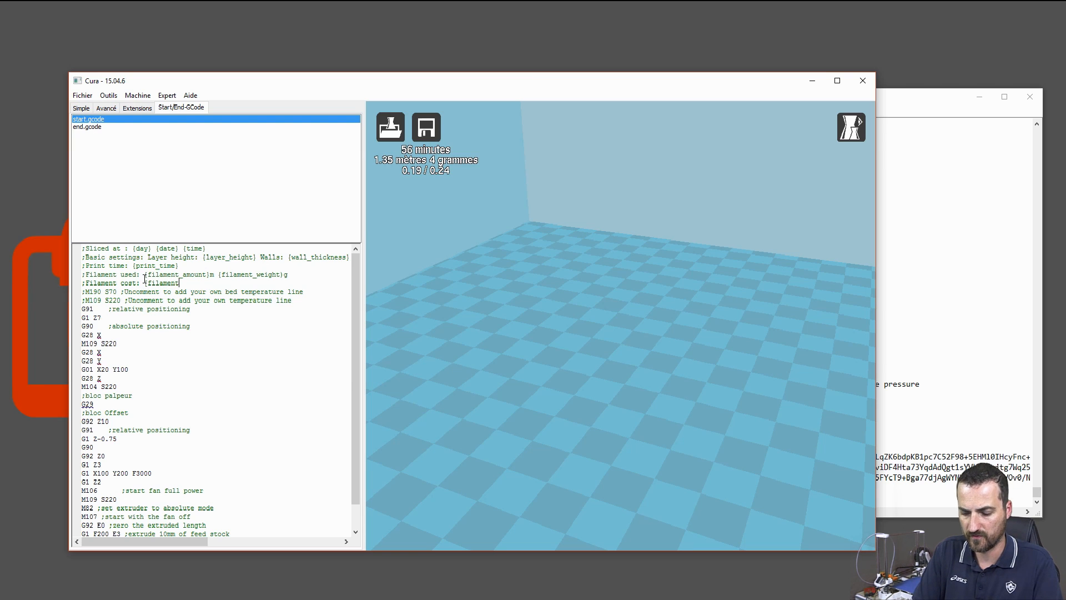
{"action": "type", "text": "_cost"}
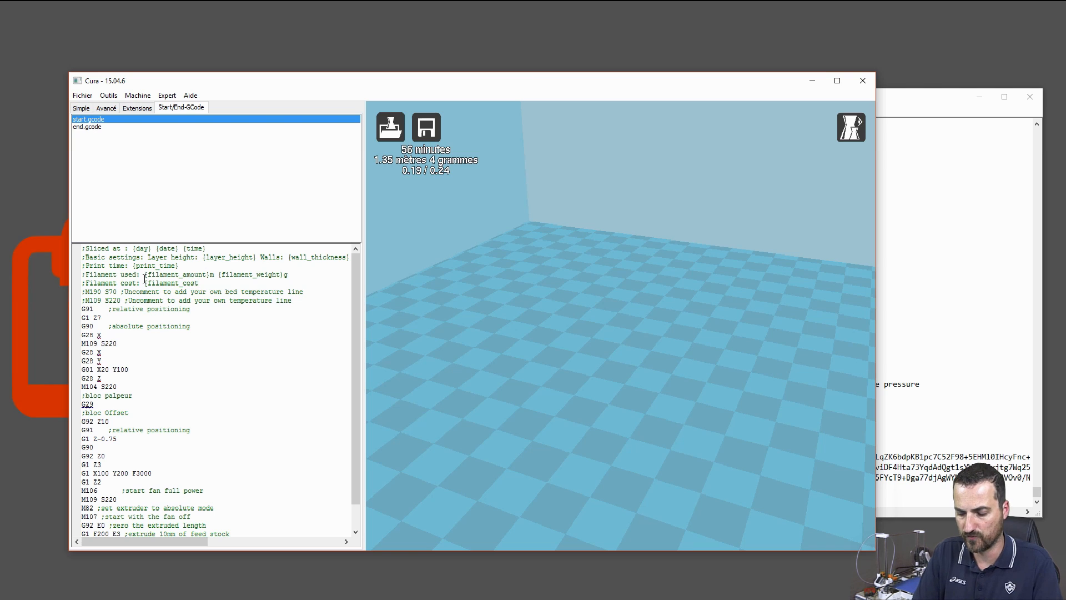
{"action": "type", "text": "}"}
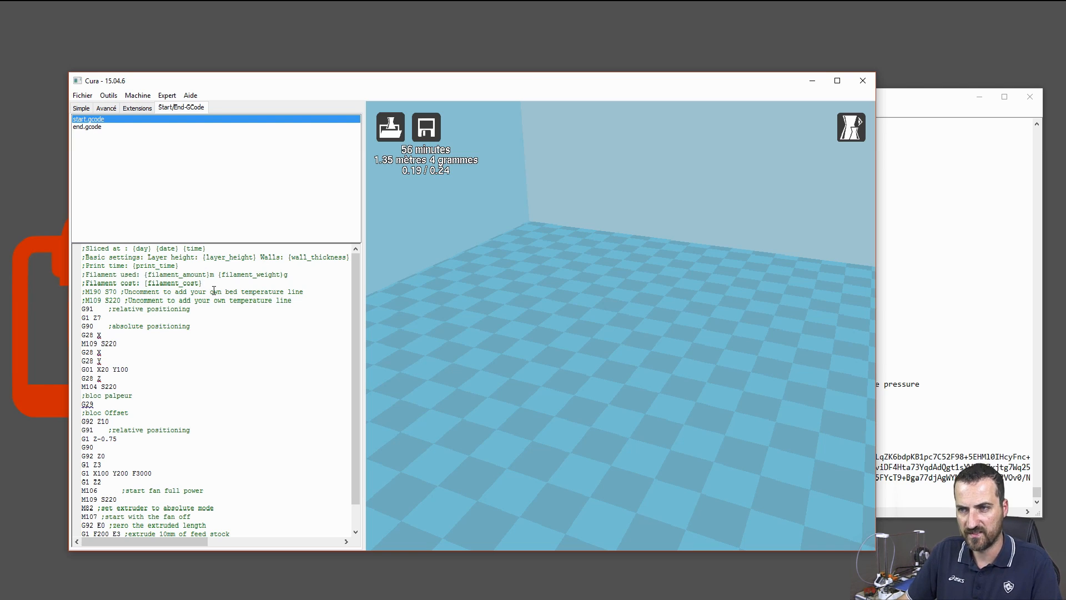
{"action": "left_click_drag", "start_coordinate": [297, 302], "coordinate": [98, 283]}
{"action": "left_click", "coordinate": [194, 310]}
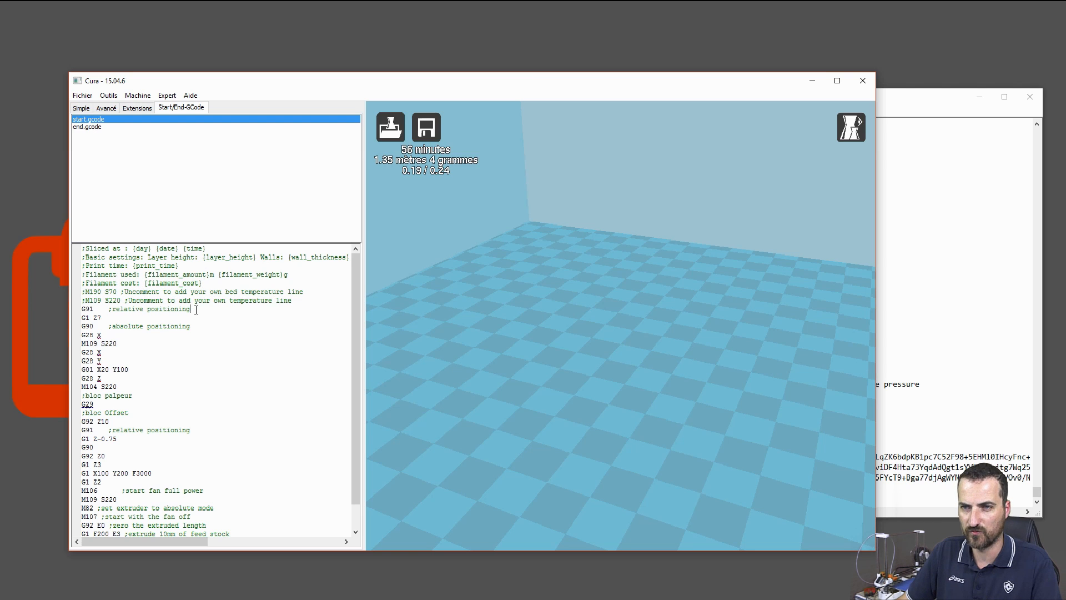
Compare the fixed S220 temperatures in the start G-code with the printing temperature in the basic settings
{"action": "scroll", "coordinate": [200, 377], "scroll_direction": "down", "scroll_amount": 1}
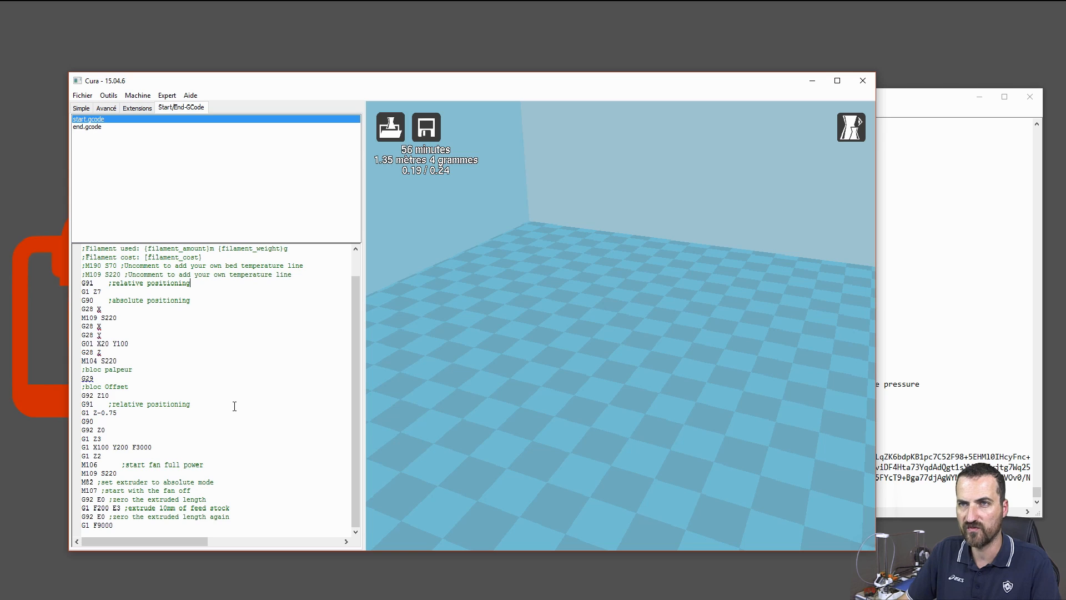
{"action": "scroll", "coordinate": [234, 406], "scroll_direction": "up", "scroll_amount": 1}
{"action": "left_click", "coordinate": [81, 108]}
{"action": "left_click", "coordinate": [198, 251]}
{"action": "left_click_drag", "start_coordinate": [198, 252], "coordinate": [137, 250]}
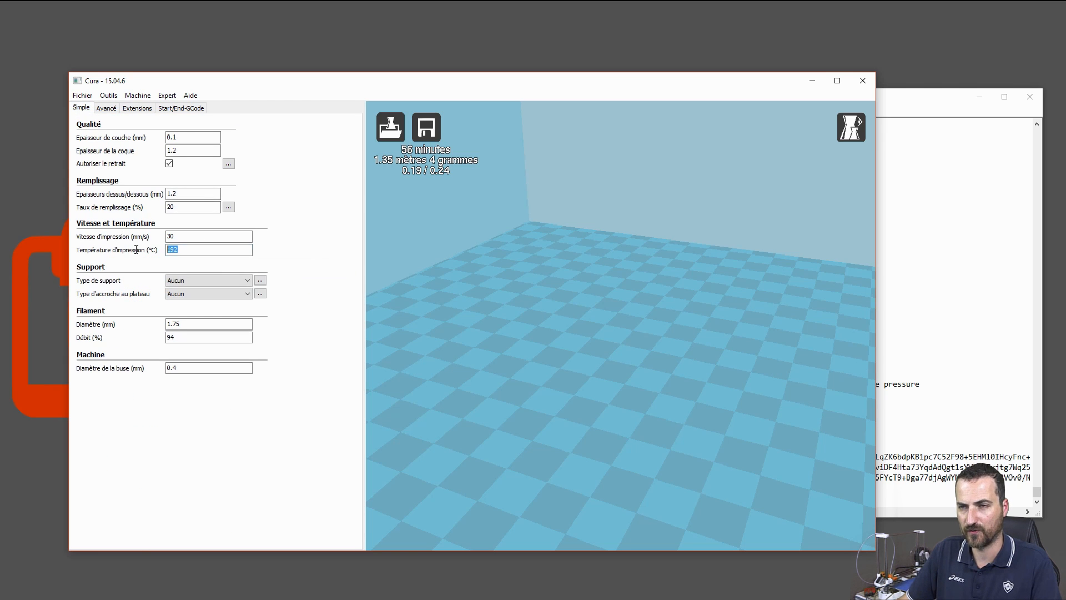
{"action": "left_click", "coordinate": [180, 109]}
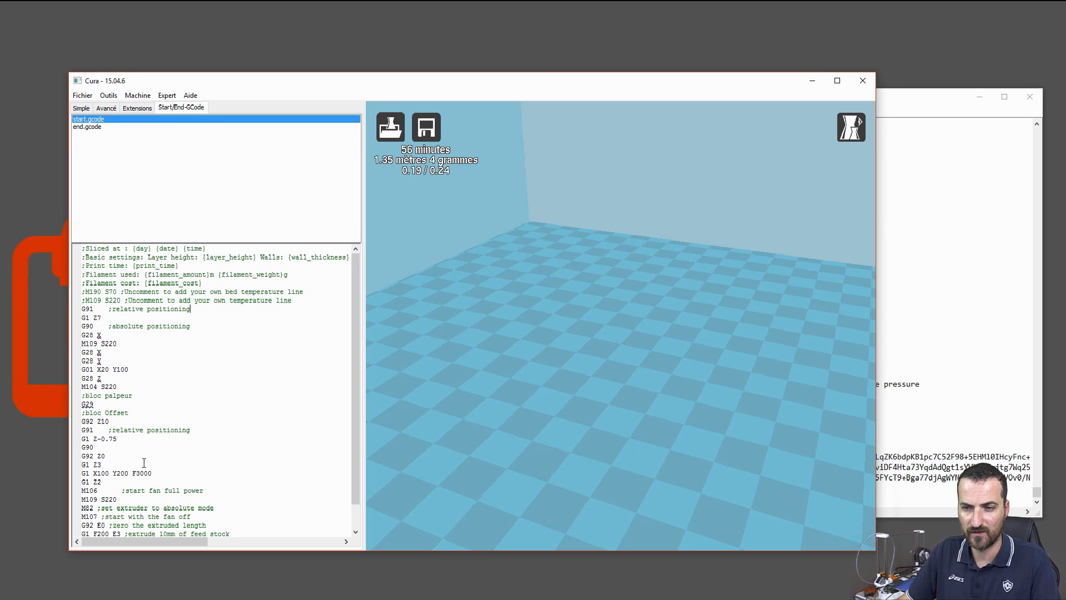
{"action": "left_click_drag", "start_coordinate": [117, 499], "coordinate": [104, 500]}
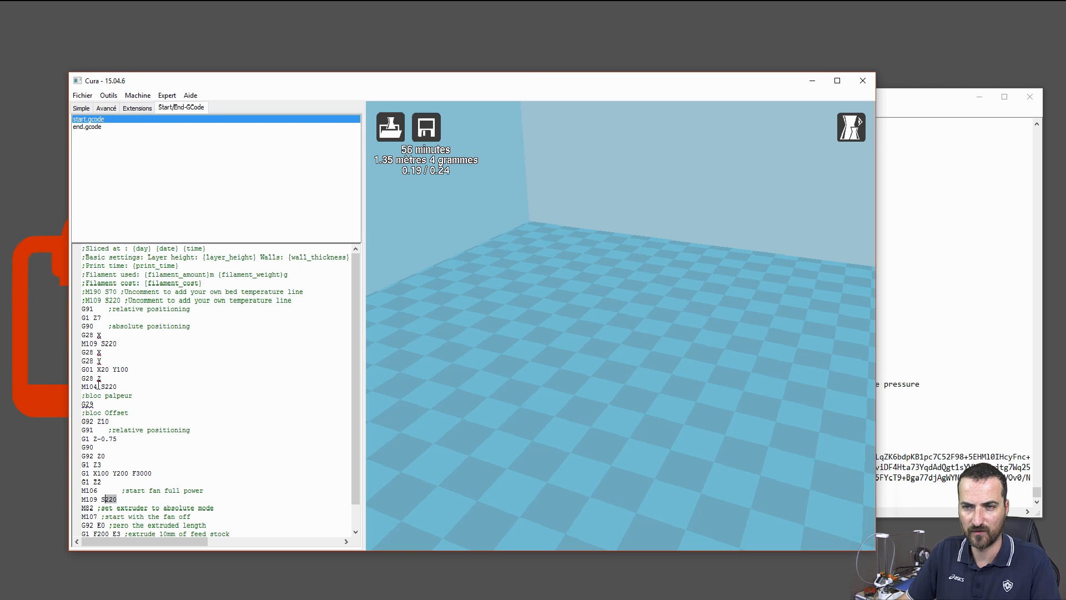
{"action": "left_click_drag", "start_coordinate": [105, 387], "coordinate": [121, 387]}
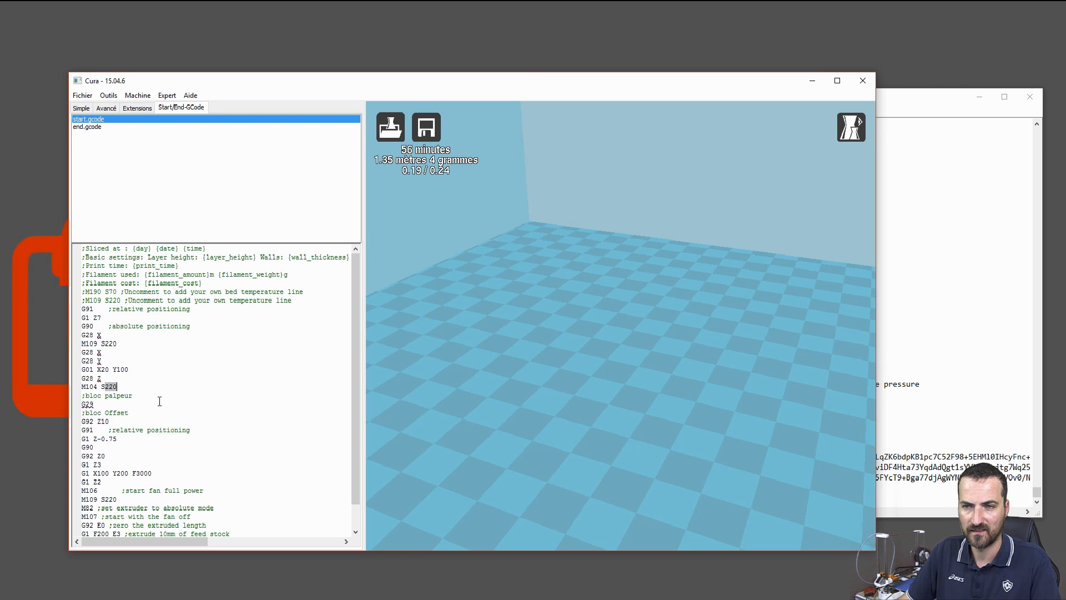
{"action": "left_click_drag", "start_coordinate": [105, 499], "coordinate": [129, 498]}
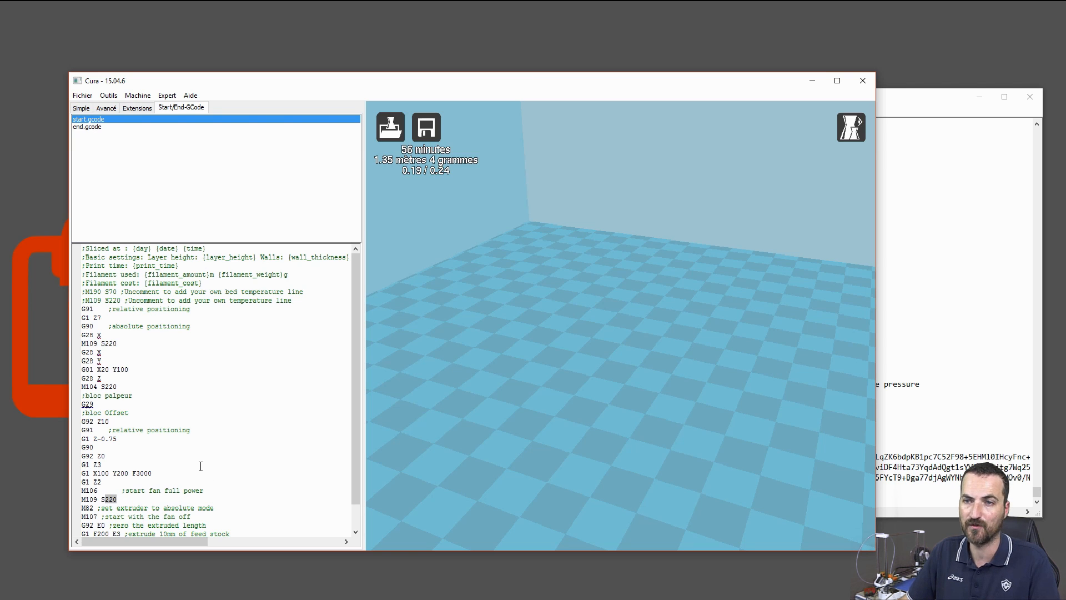
{"action": "left_click", "coordinate": [80, 109]}
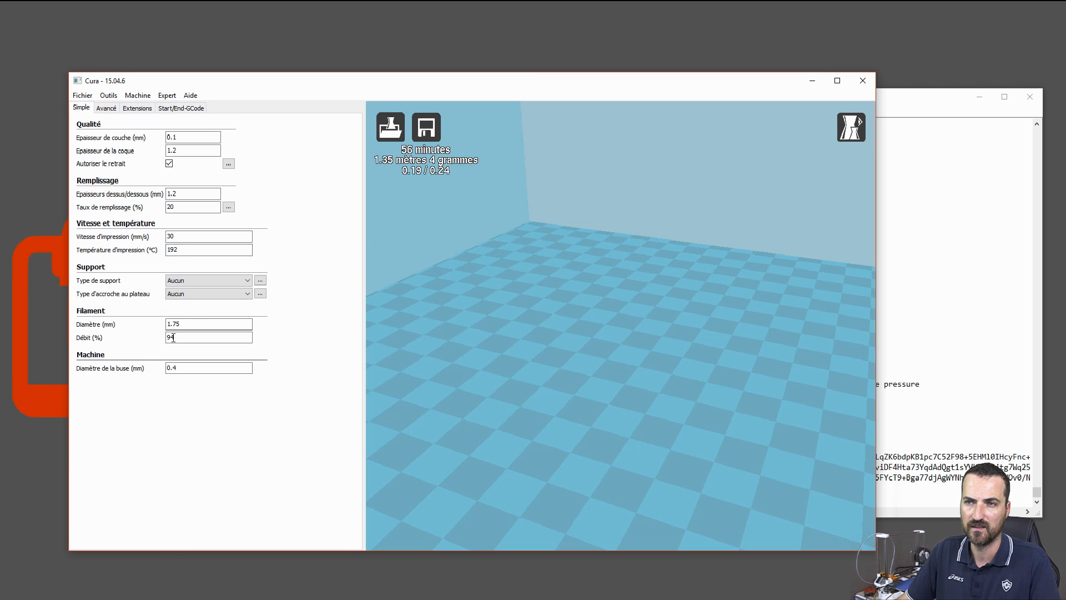
{"action": "left_click", "coordinate": [182, 109]}
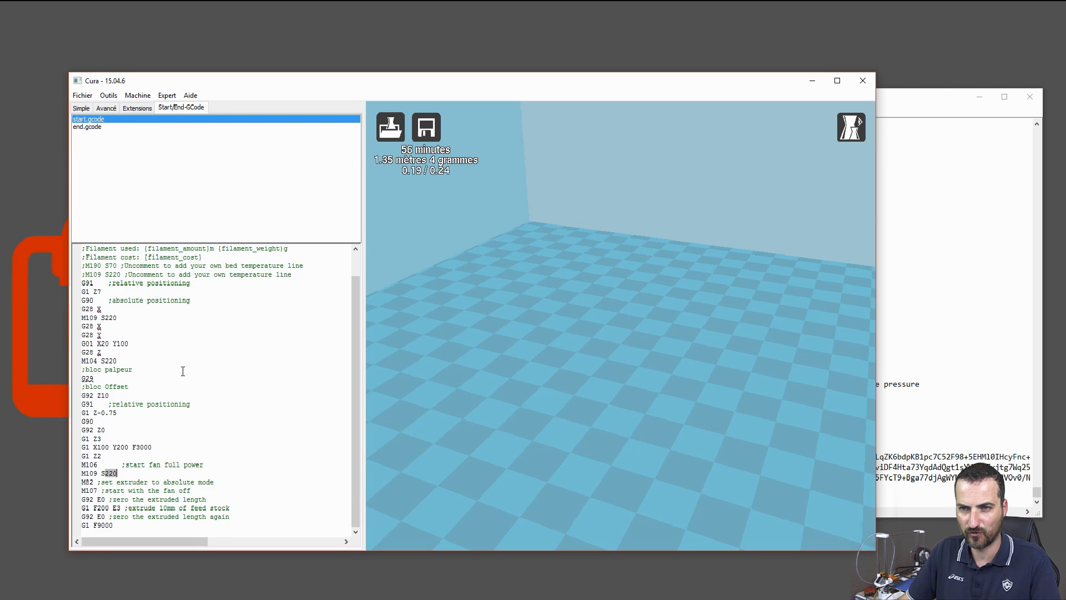
{"action": "left_click", "coordinate": [119, 387]}
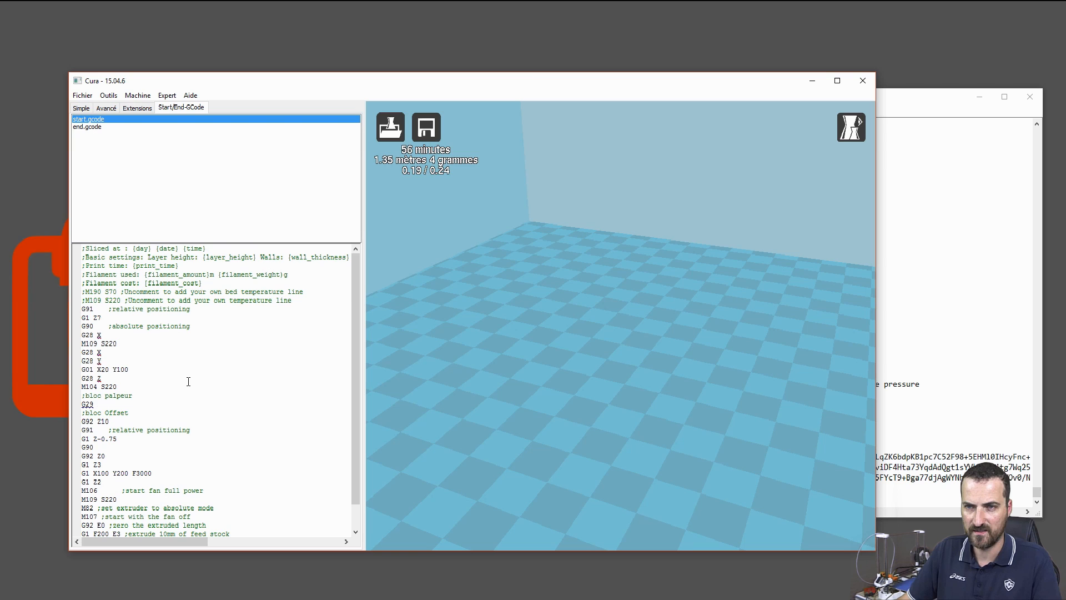
Replace the 220 in the first active M109 line, below G28 X, with the variable {print_temperature}
{"action": "left_click", "coordinate": [132, 343]}
{"action": "key", "text": "BackSpace"}
{"action": "key", "text": "BackSpace"}
{"action": "key", "text": "BackSpace"}
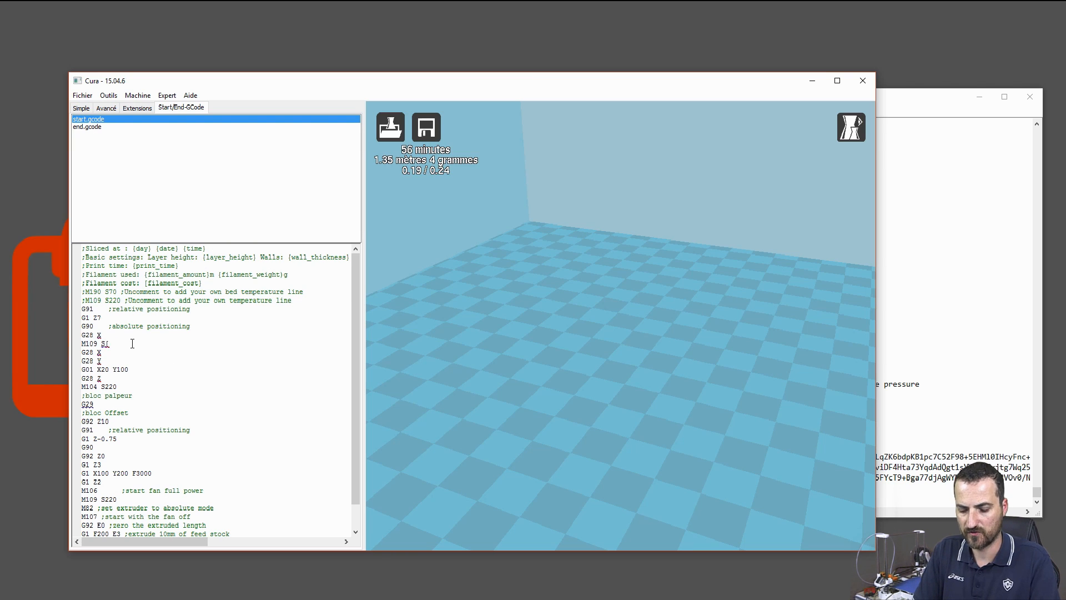
{"action": "type", "text": "{"}
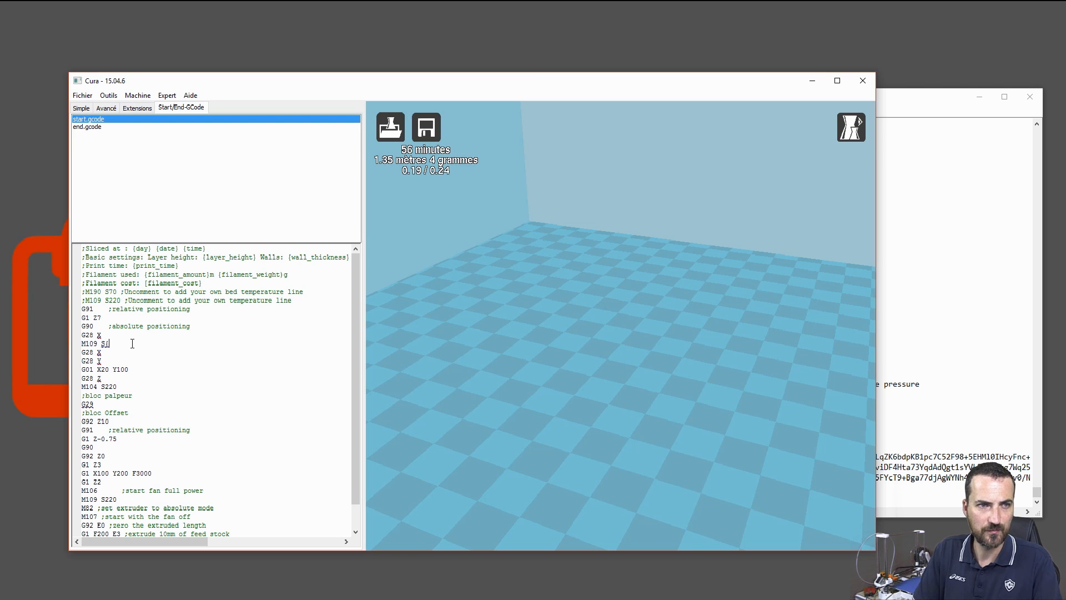
{"action": "type", "text": "print"}
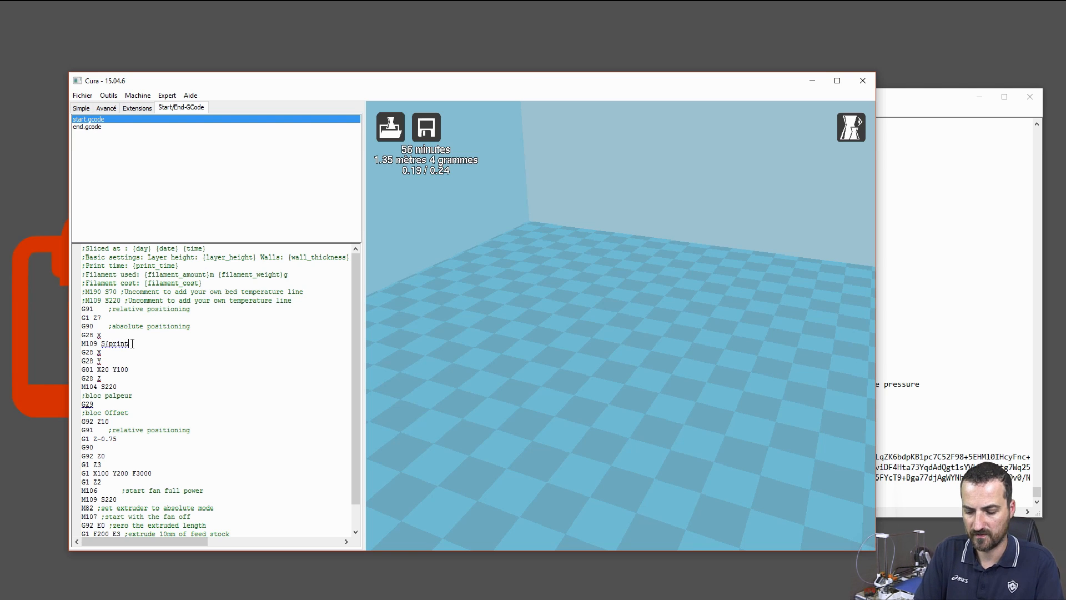
{"action": "type", "text": "_temper"}
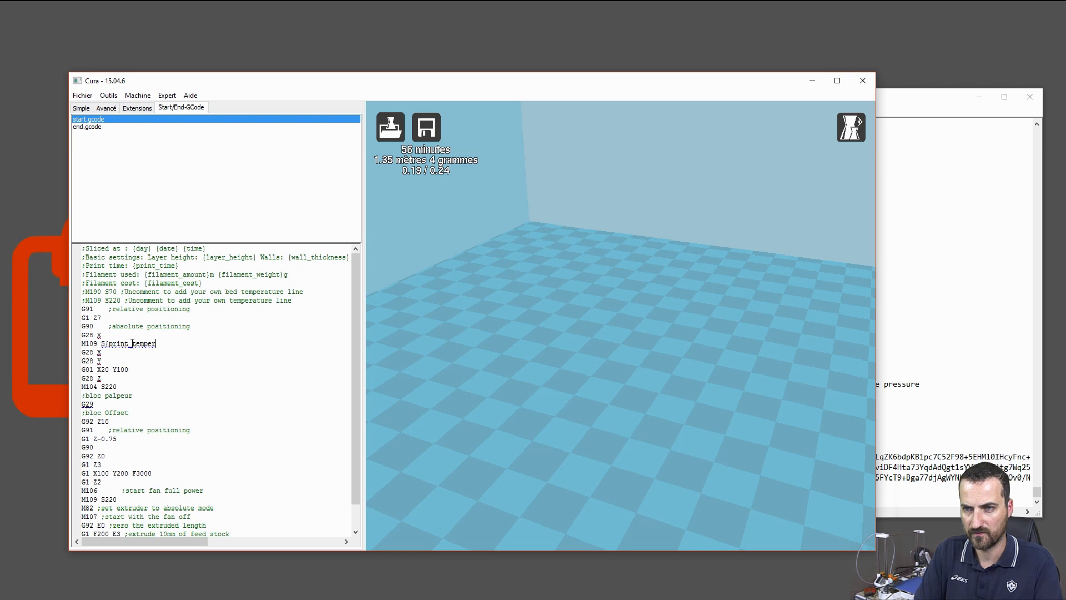
{"action": "type", "text": "ature}"}
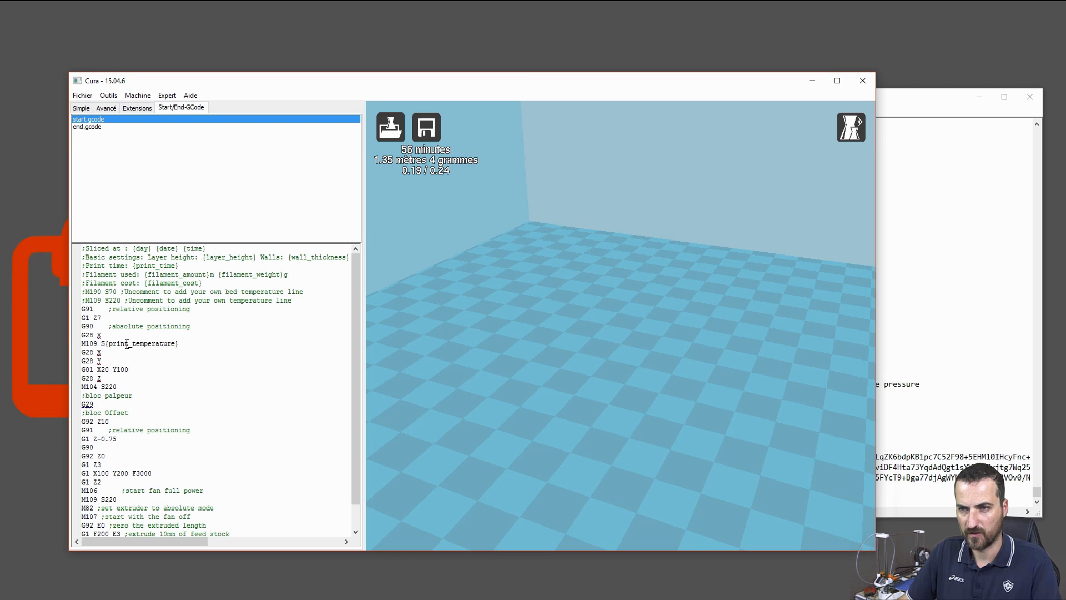
Copy the {print_temperature} variable and put it in place of 220 in the M104 line
{"action": "left_click_drag", "start_coordinate": [178, 344], "coordinate": [106, 344]}
{"action": "key", "text": "ctrl+c"}
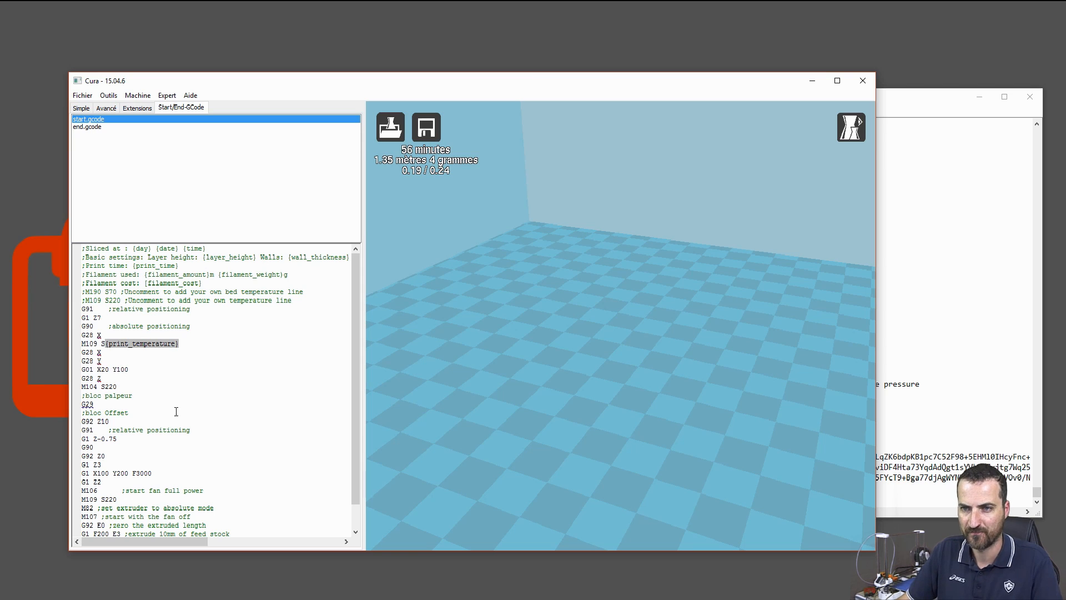
{"action": "left_click", "coordinate": [196, 389]}
{"action": "key", "text": "BackSpace"}
{"action": "key", "text": "BackSpace"}
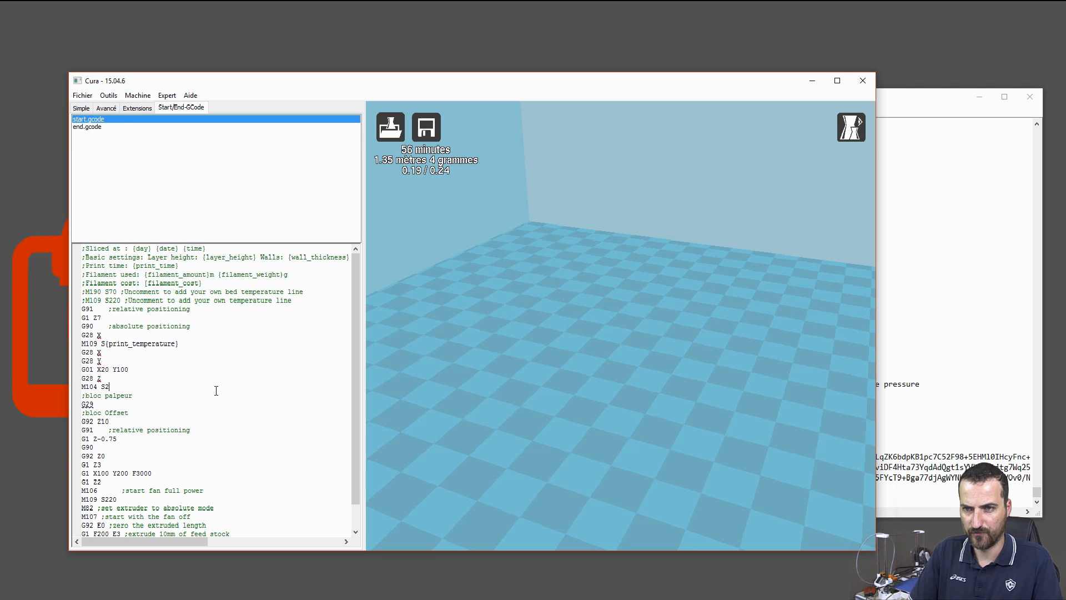
{"action": "key", "text": "BackSpace"}
{"action": "key", "text": "ctrl+v"}
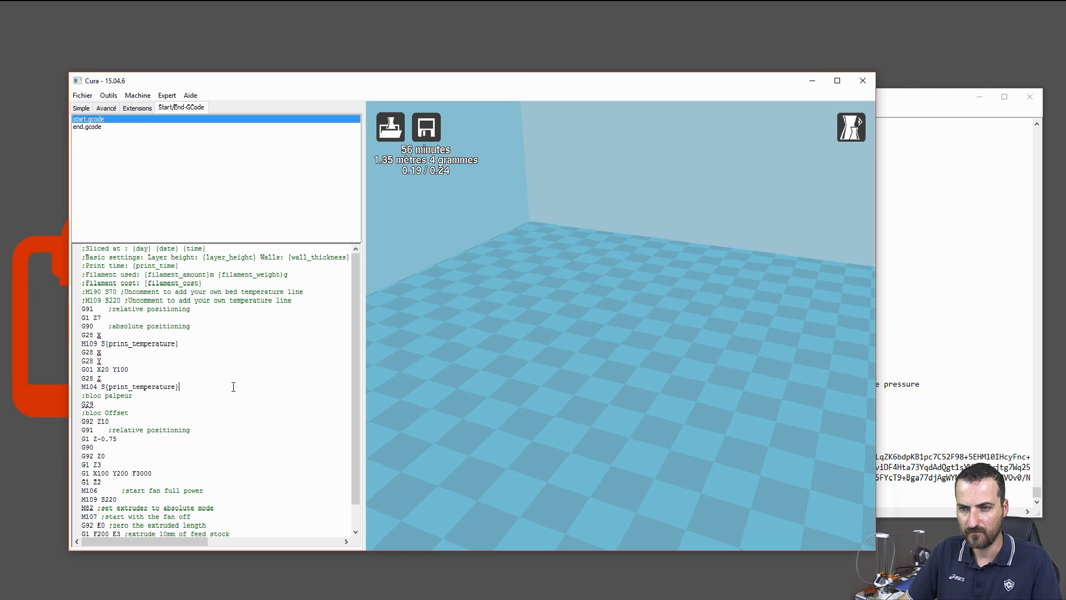
Replace the 220 in the M109 line after the M106 fan command with the copied {print_temperature} variable
{"action": "scroll", "coordinate": [233, 386], "scroll_direction": "down", "scroll_amount": 1}
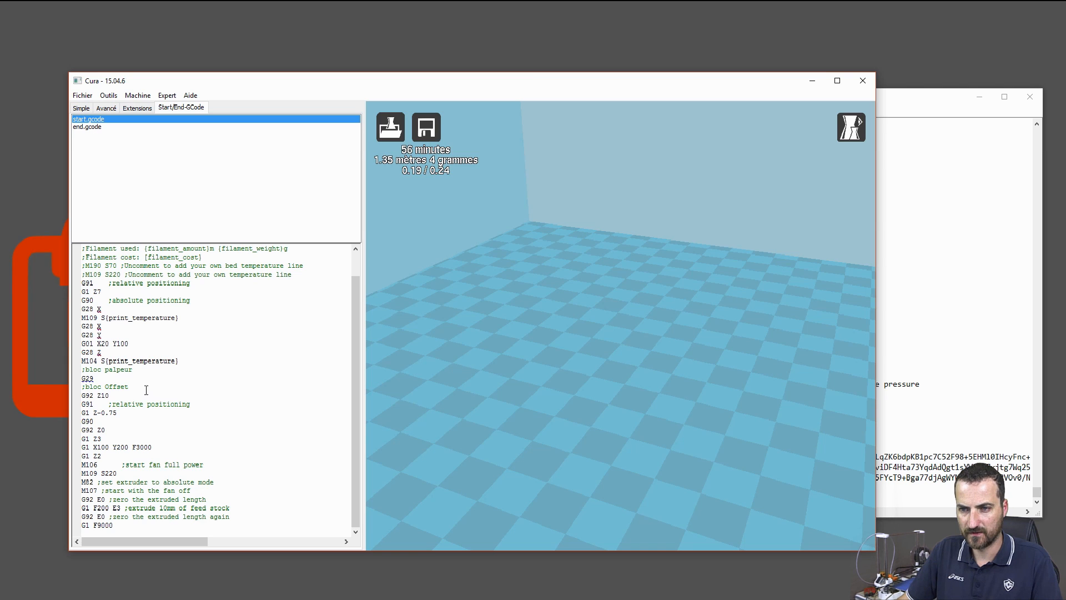
{"action": "left_click", "coordinate": [130, 474]}
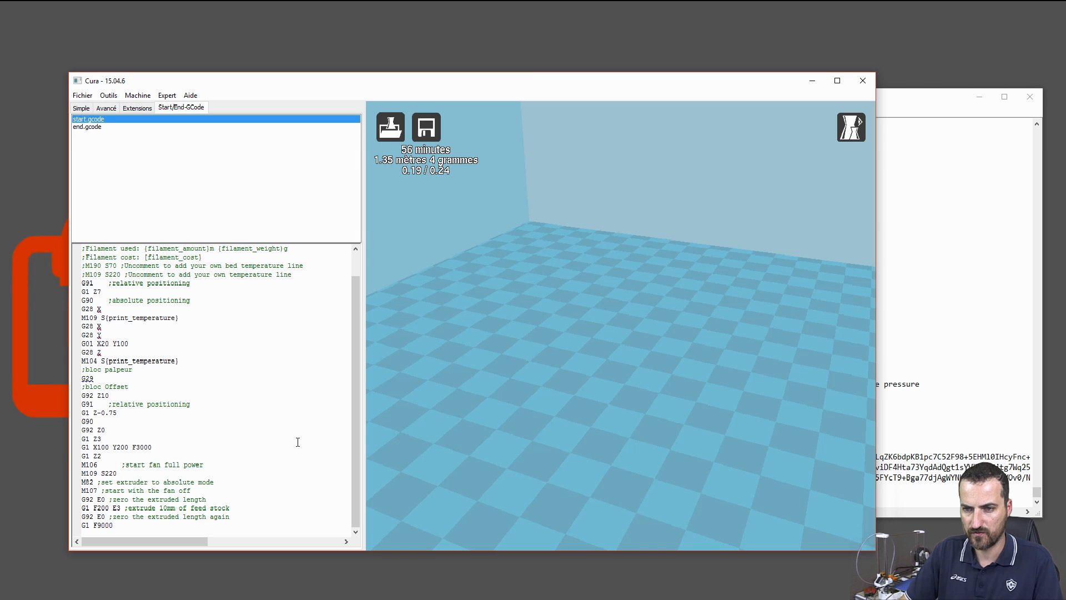
{"action": "key", "text": "BackSpace"}
{"action": "key", "text": "BackSpace"}
{"action": "key", "text": "BackSpace"}
{"action": "key", "text": "ctrl+v"}
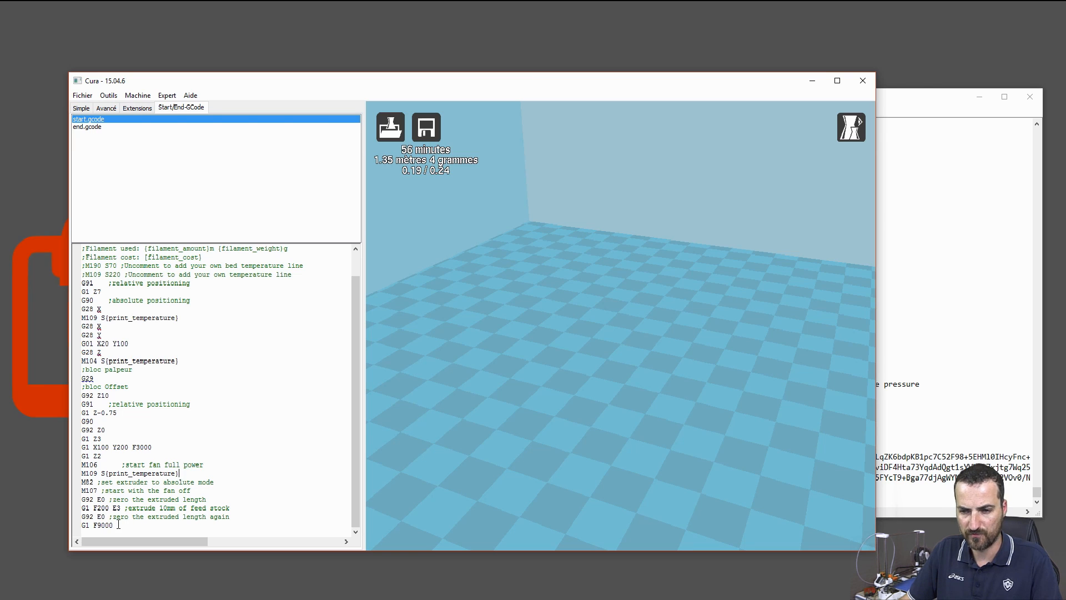
Change the speed in the start G-code's final G1 line to F3900
{"action": "key", "text": "BackSpace"}
{"action": "key", "text": "BackSpace"}
{"action": "key", "text": "BackSpace"}
{"action": "key", "text": "BackSpace"}
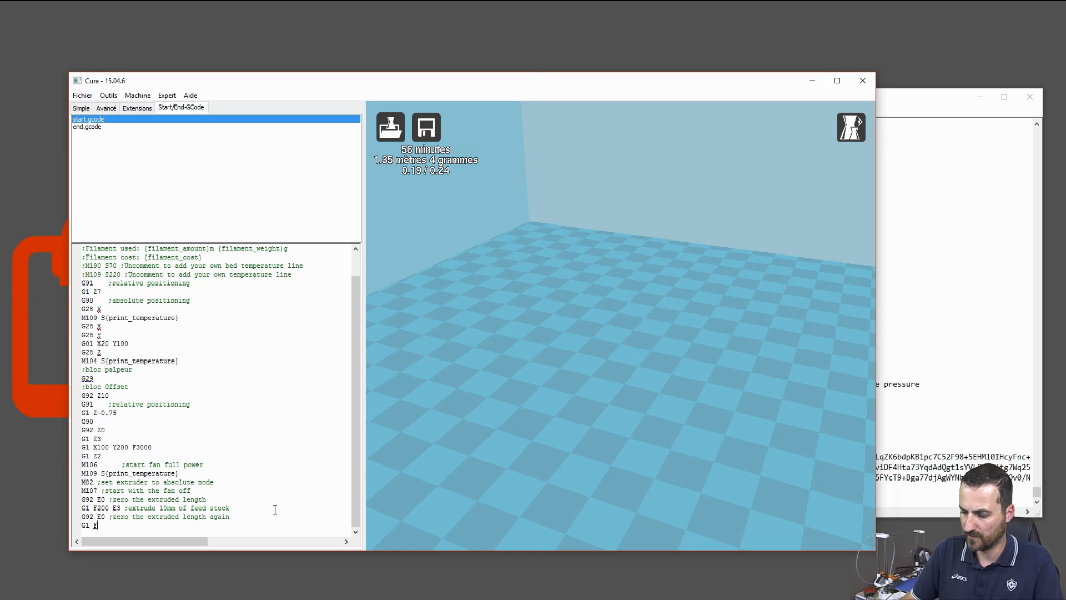
{"action": "type", "text": "3900"}
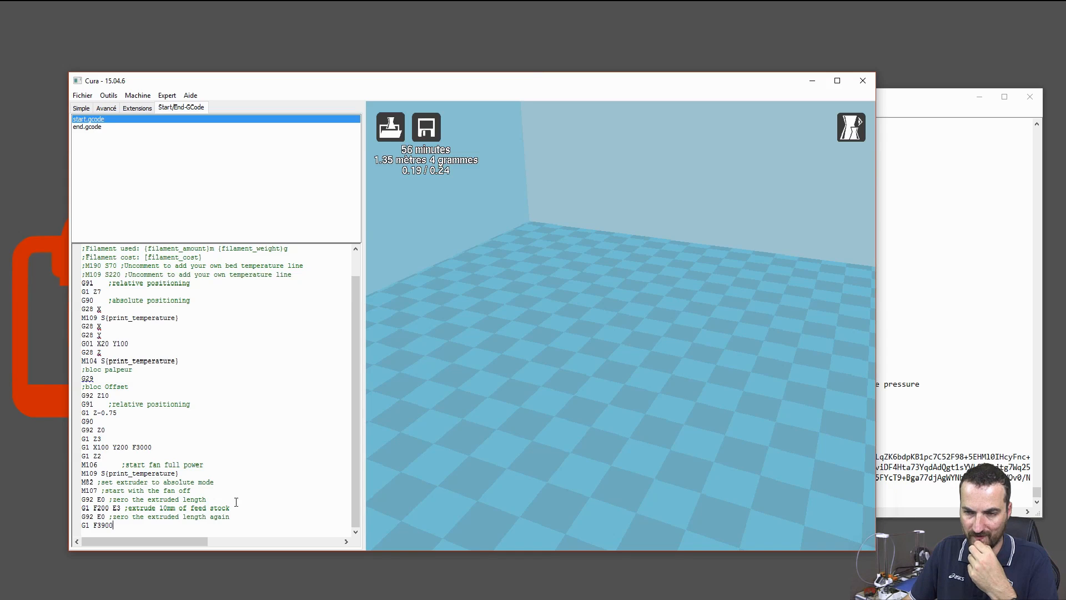
Review the end G-code and the basic settings for layer height, shell thickness, infill and print speed
{"action": "left_click", "coordinate": [103, 127]}
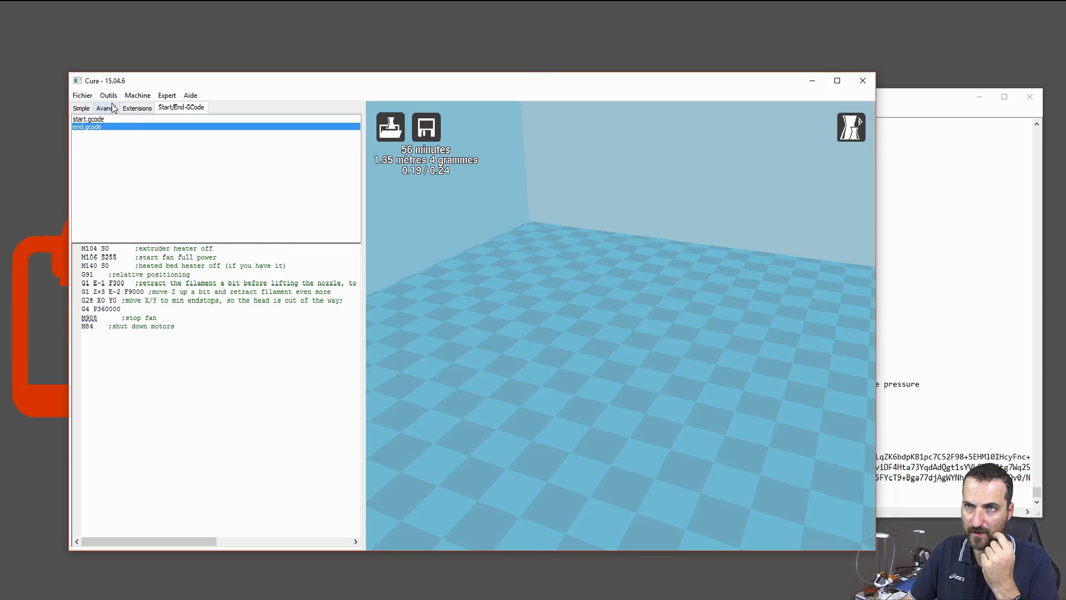
{"action": "left_click", "coordinate": [80, 108]}
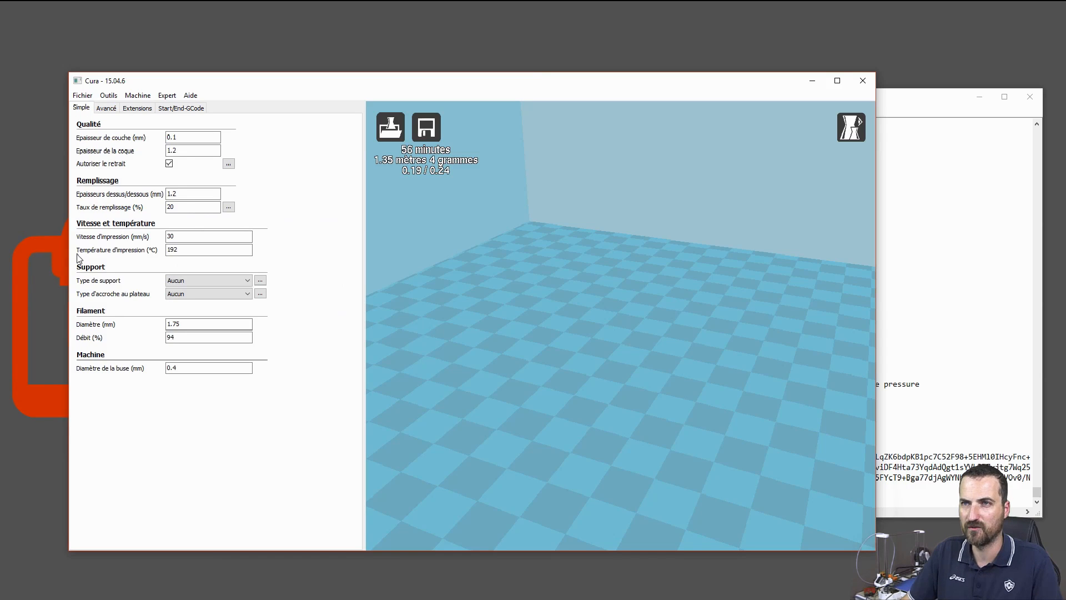
{"action": "mouse_move", "coordinate": [206, 138]}
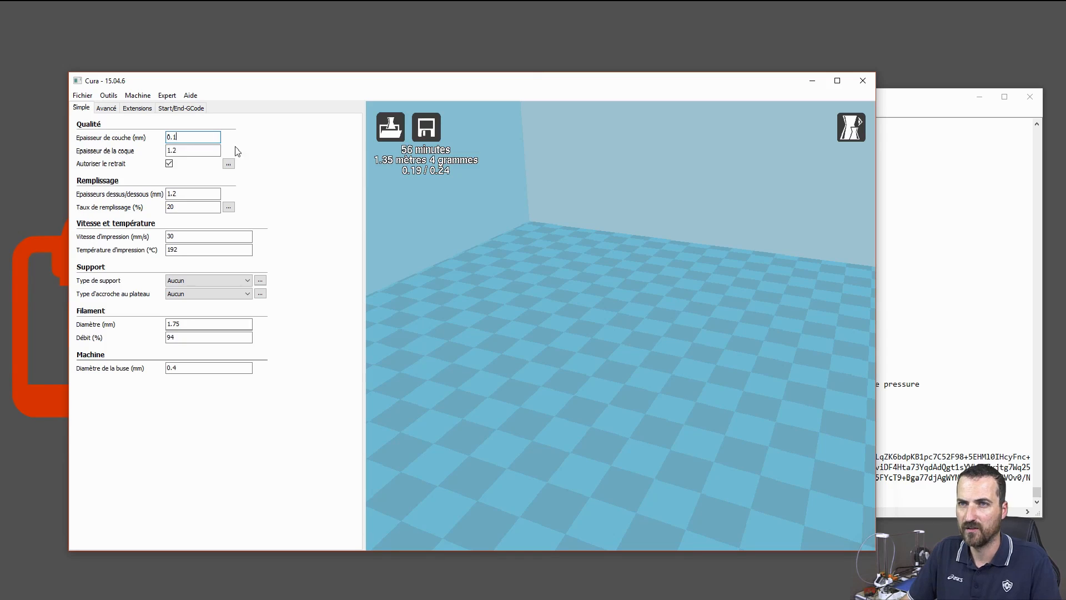
{"action": "left_click_drag", "start_coordinate": [186, 151], "coordinate": [158, 151]}
{"action": "mouse_move", "coordinate": [165, 153]}
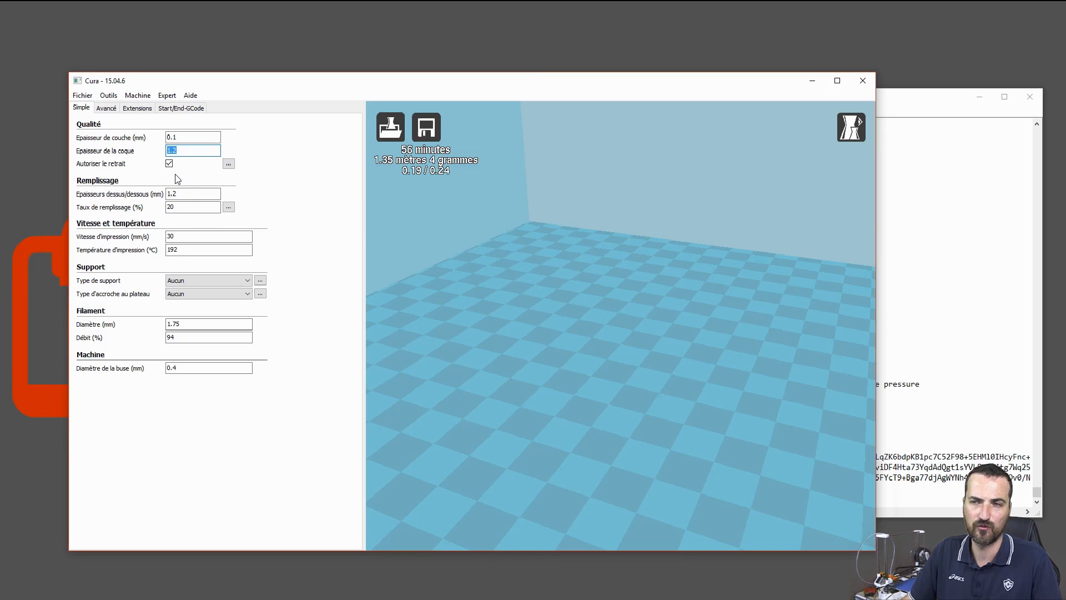
{"action": "left_click", "coordinate": [202, 195]}
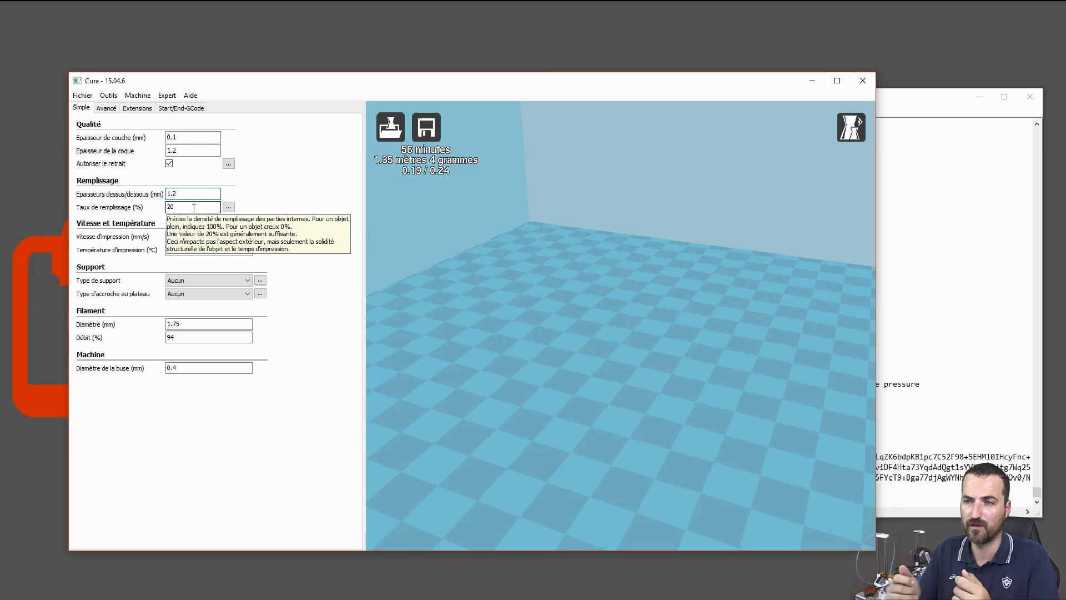
{"action": "left_click", "coordinate": [211, 239]}
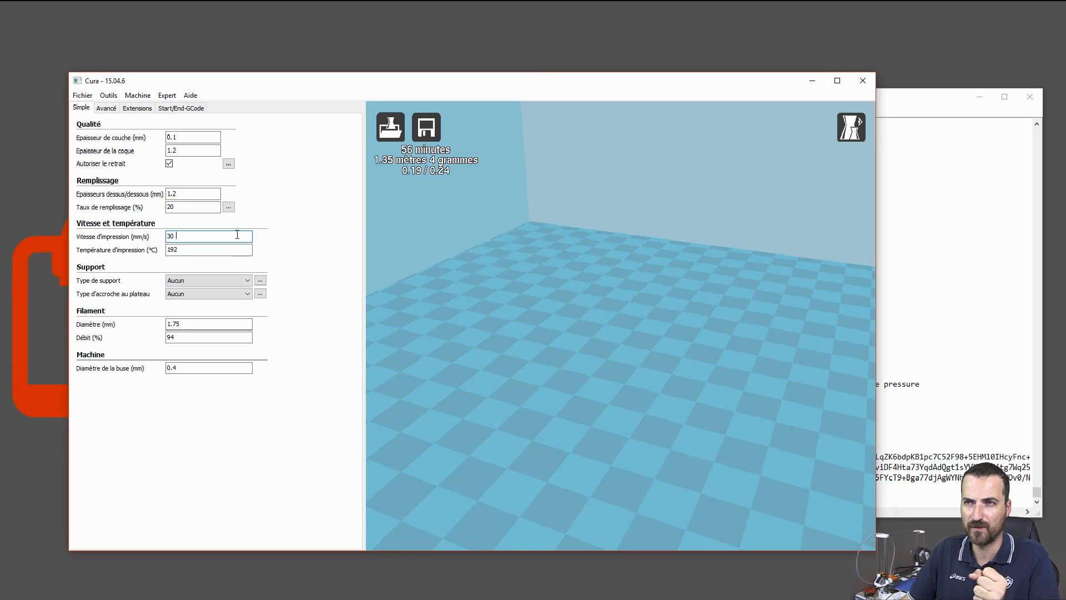
Examine the support and platform adhesion options, the filament and nozzle settings, and open the advanced settings
{"action": "left_click", "coordinate": [221, 286]}
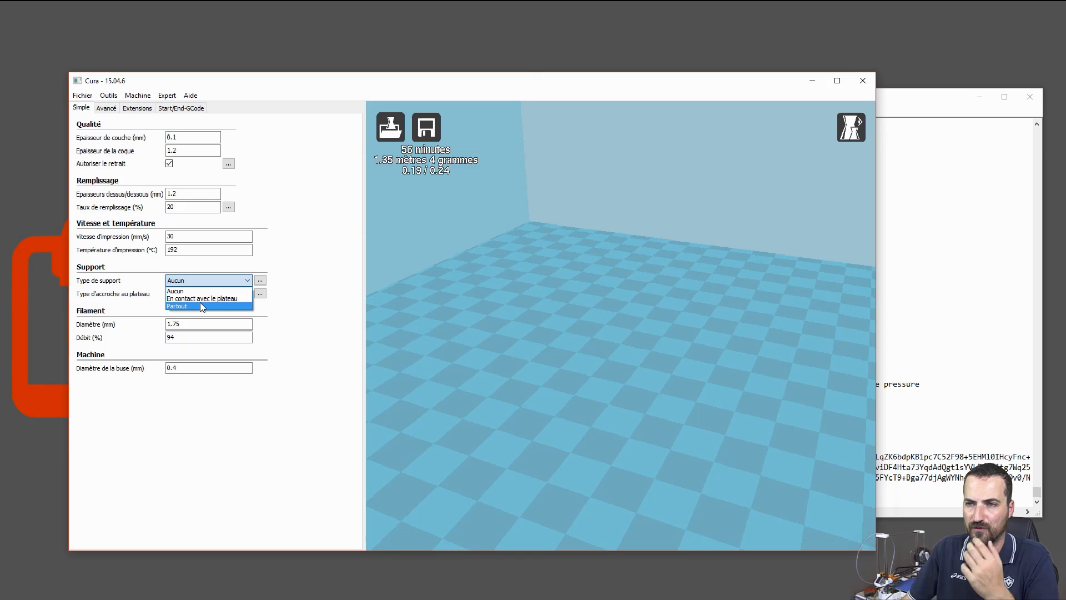
{"action": "left_click", "coordinate": [293, 318]}
{"action": "left_click", "coordinate": [206, 292]}
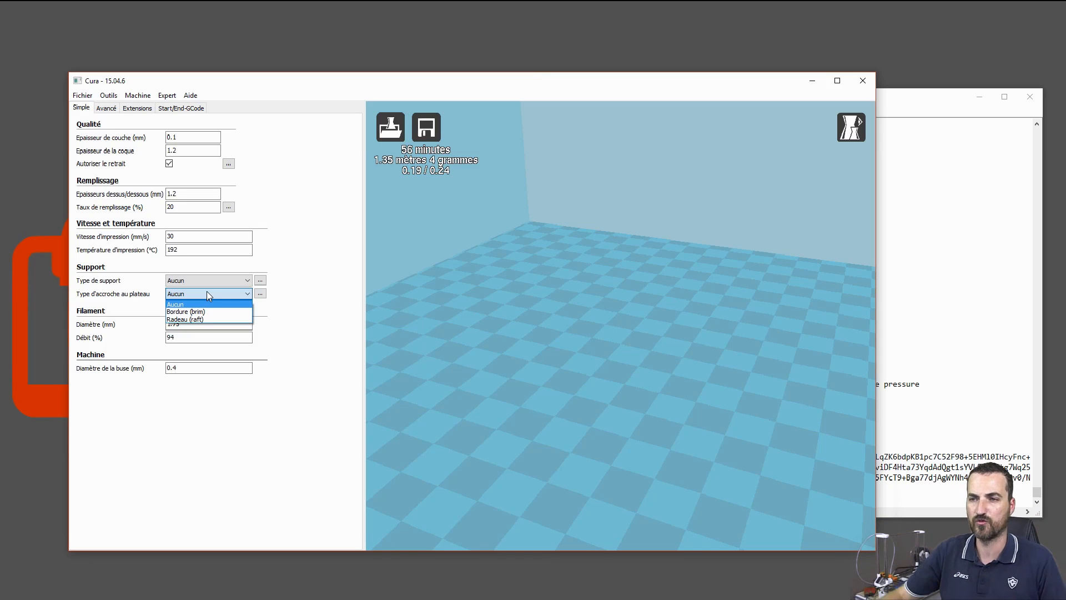
{"action": "left_click", "coordinate": [344, 315]}
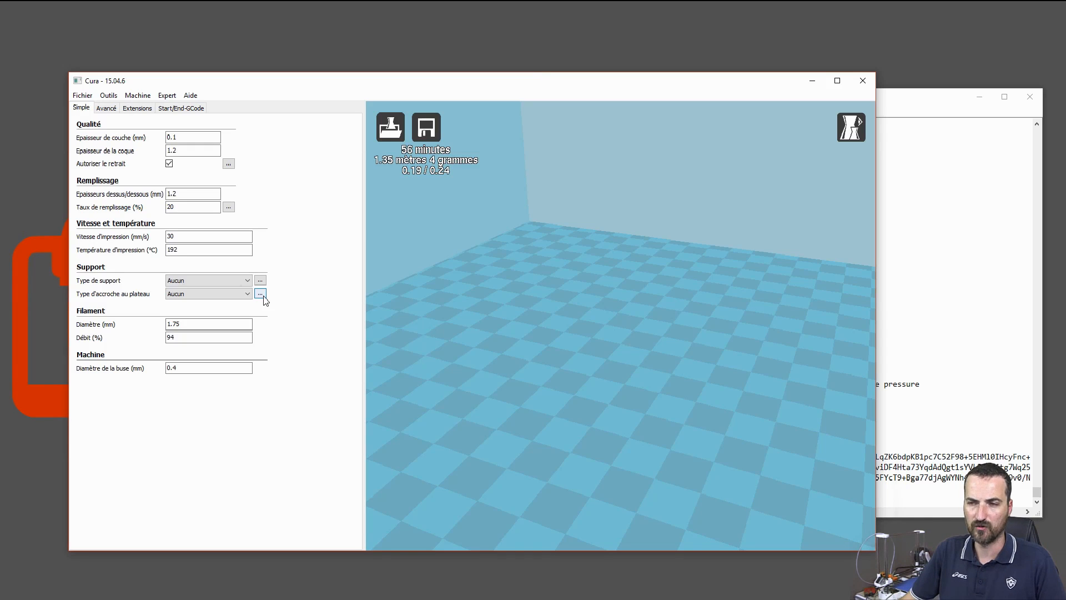
{"action": "left_click_drag", "start_coordinate": [216, 327], "coordinate": [140, 324]}
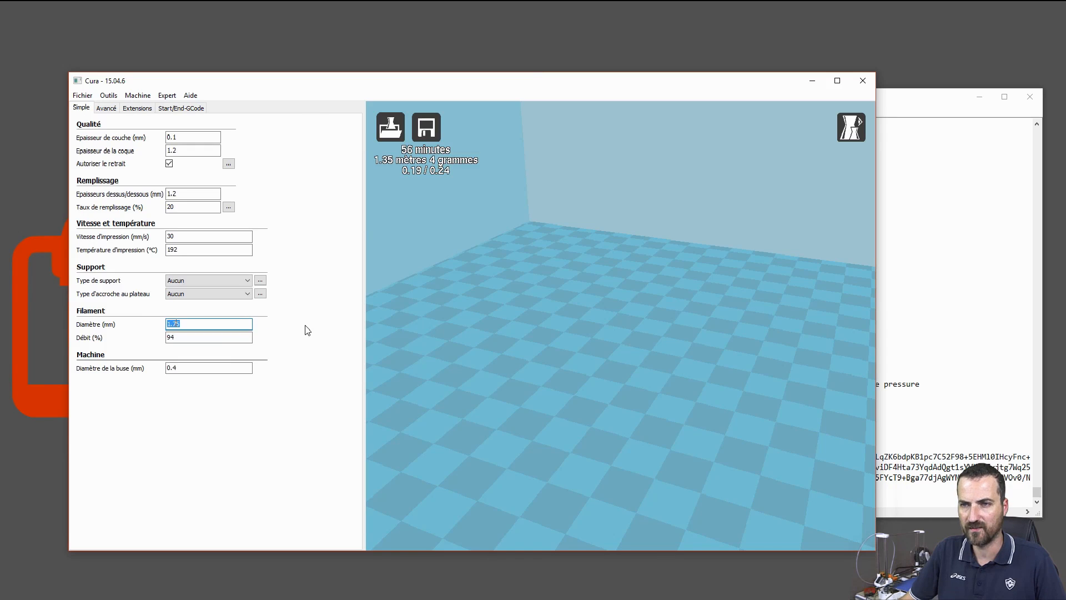
{"action": "left_click", "coordinate": [202, 338]}
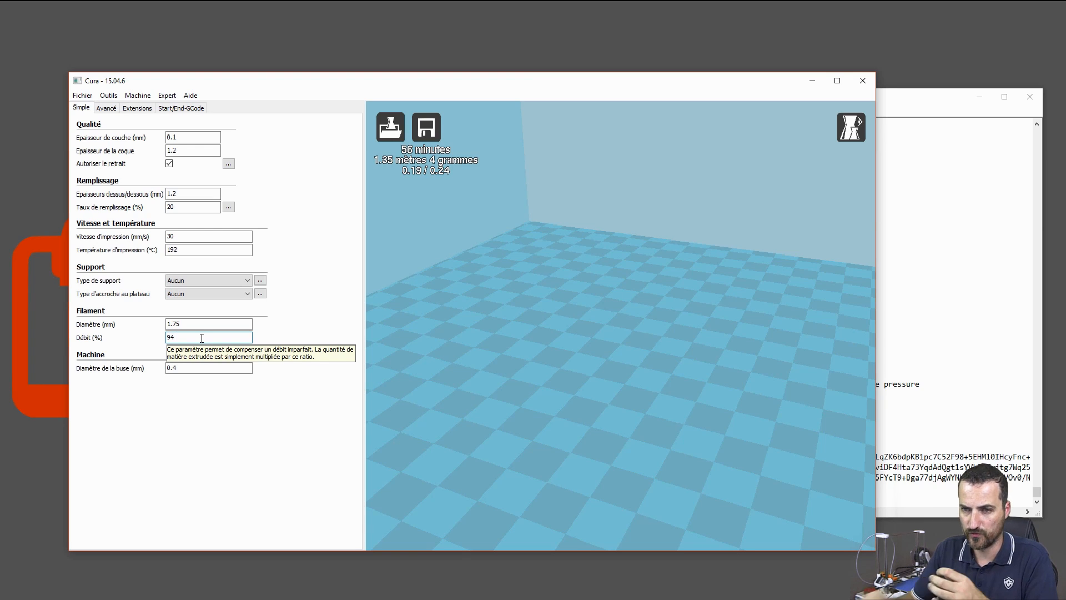
{"action": "left_click", "coordinate": [233, 368]}
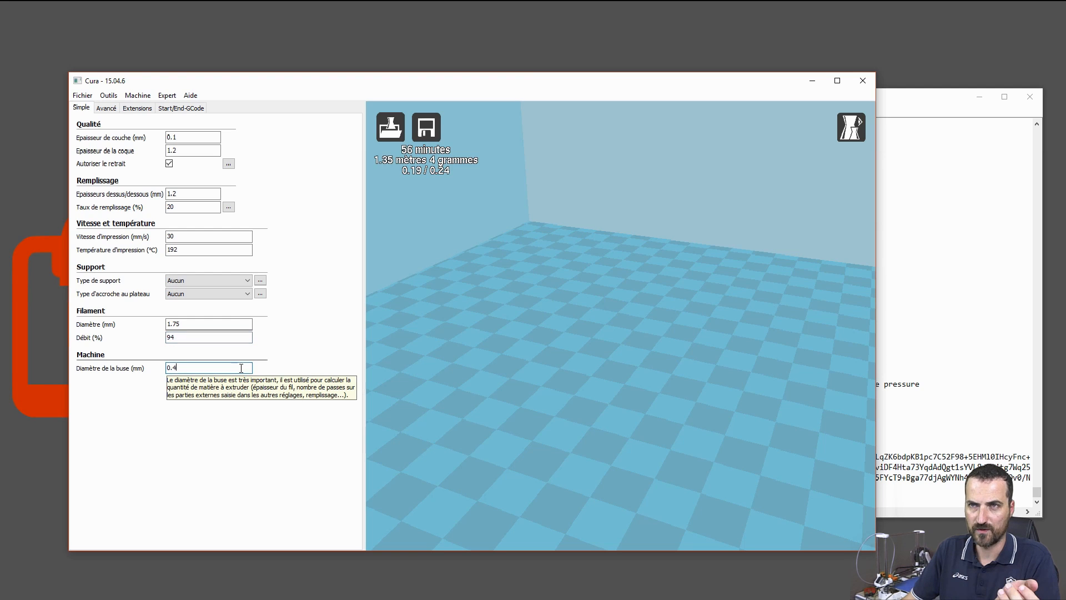
{"action": "left_click", "coordinate": [107, 108]}
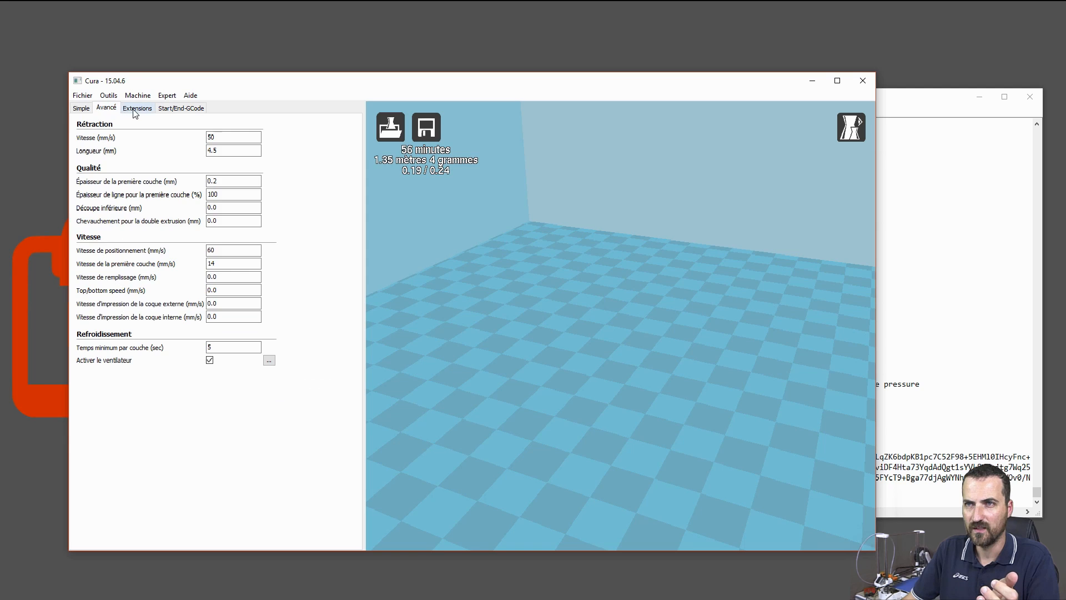
Review the available extensions and the expert configuration, particularly the skirt's line count, and close the configuration dialog
{"action": "left_click", "coordinate": [136, 109]}
{"action": "left_click", "coordinate": [166, 96]}
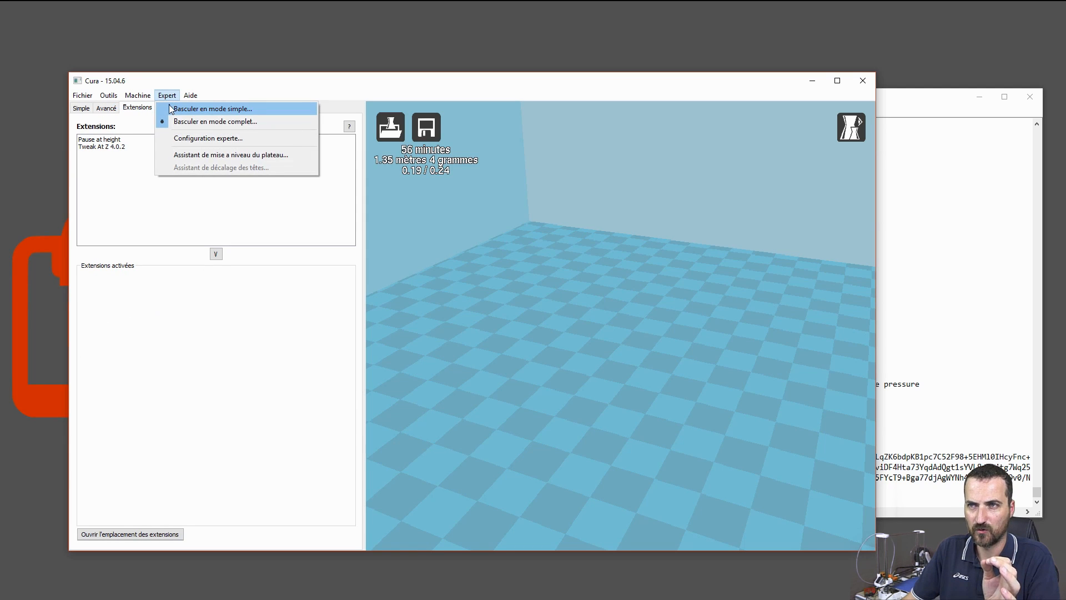
{"action": "left_click", "coordinate": [186, 140]}
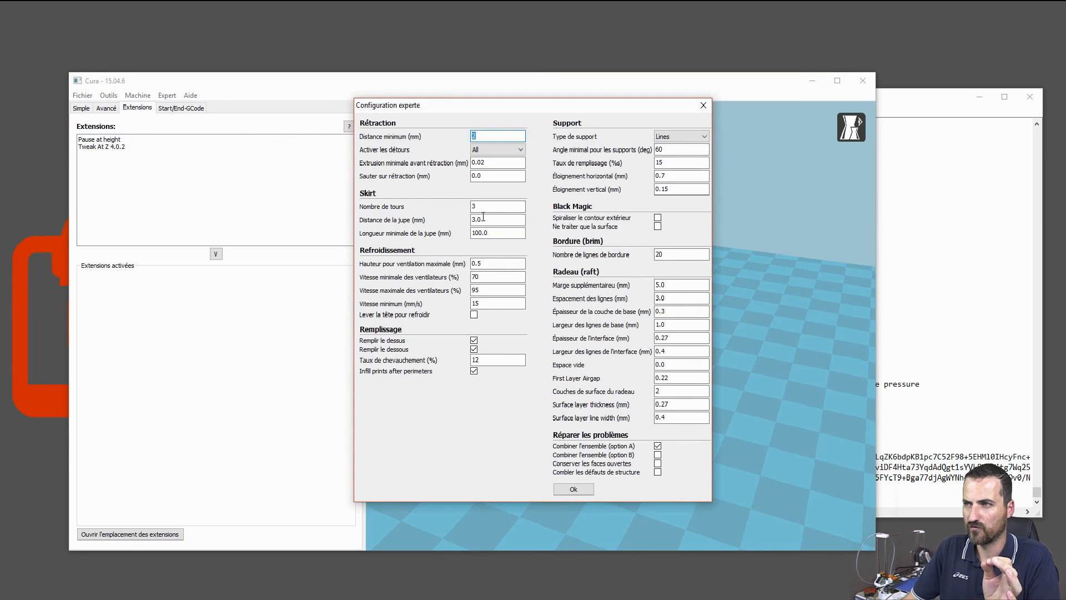
{"action": "left_click_drag", "start_coordinate": [487, 205], "coordinate": [447, 203]}
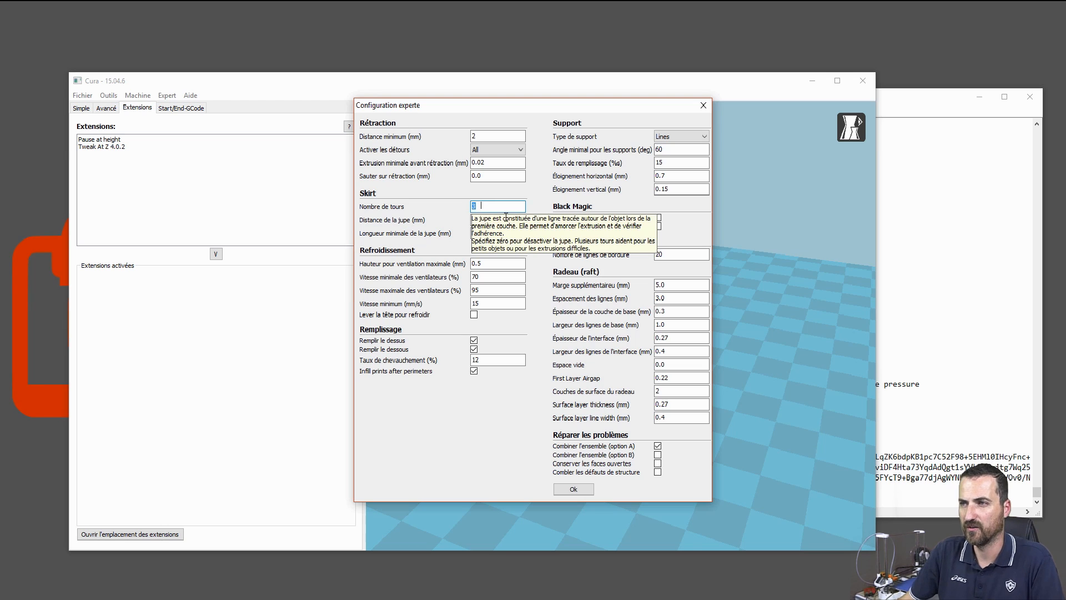
{"action": "left_click", "coordinate": [572, 489]}
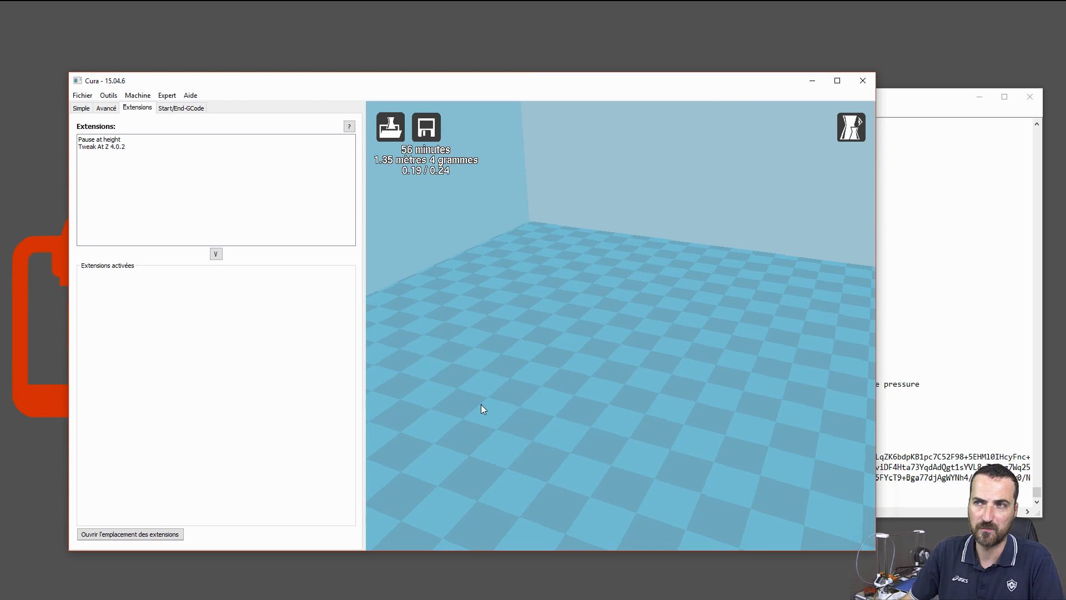
Return to the basic settings and load the passe_cable_bureau_28mm model onto the build plate from the file explorer
{"action": "left_click", "coordinate": [81, 109]}
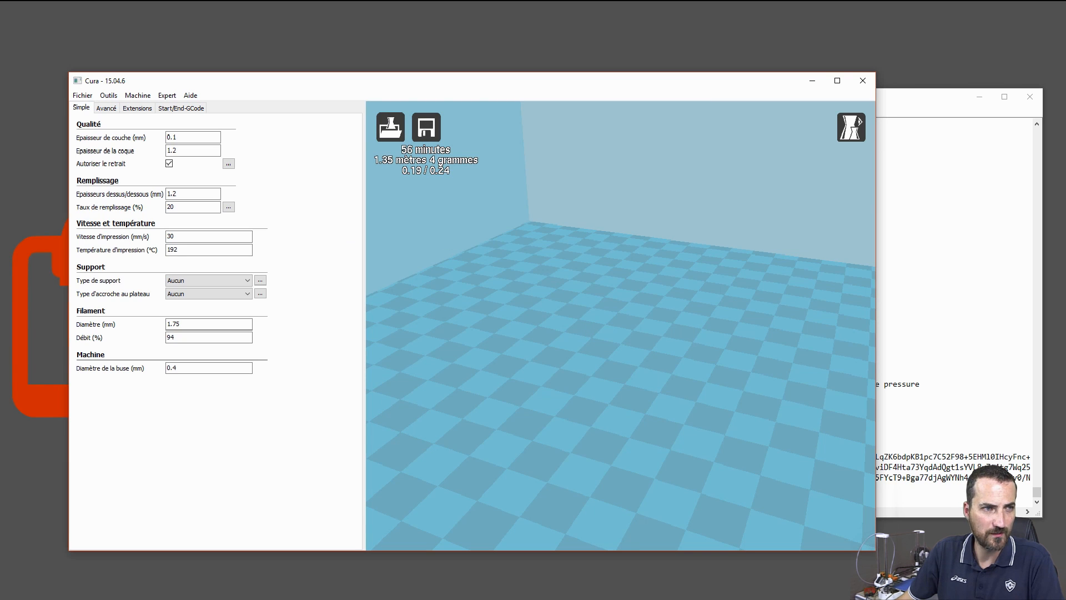
{"action": "left_click_drag", "start_coordinate": [305, 335], "coordinate": [611, 352]}
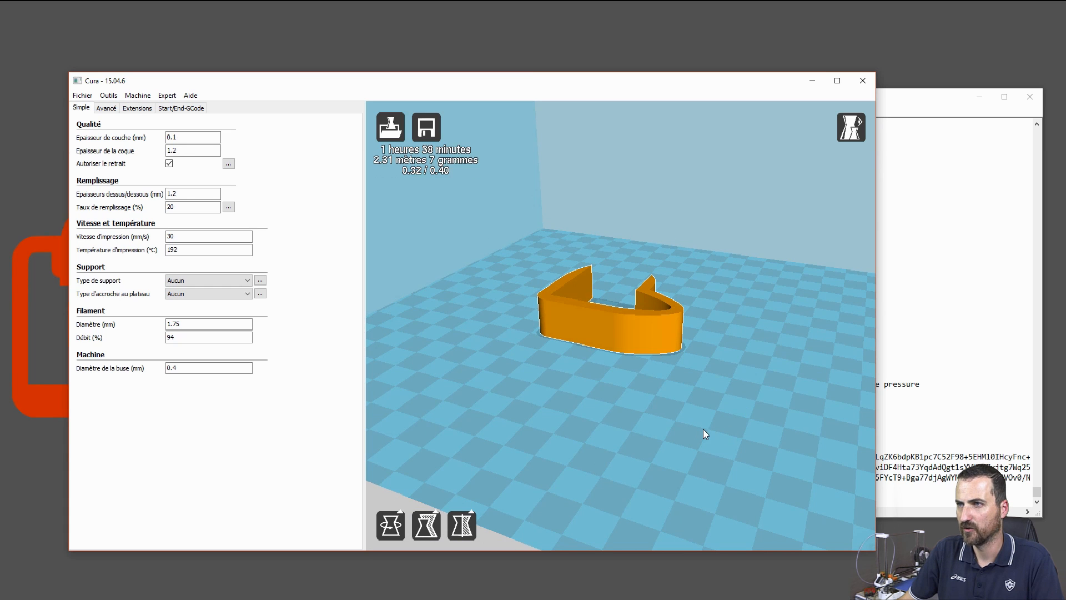
{"action": "right_click_drag", "start_coordinate": [704, 428], "coordinate": [665, 442]}
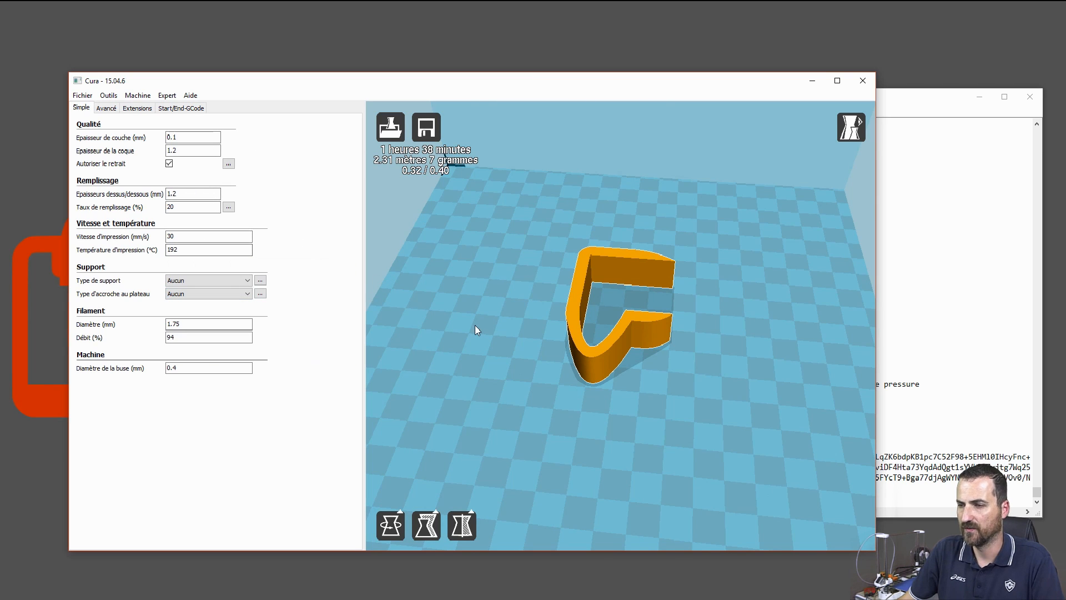
Add the comment ";offset" after the G1 Z-0.75 line in the start G-code
{"action": "left_click", "coordinate": [181, 111]}
{"action": "left_click", "coordinate": [116, 127]}
{"action": "left_click", "coordinate": [116, 120]}
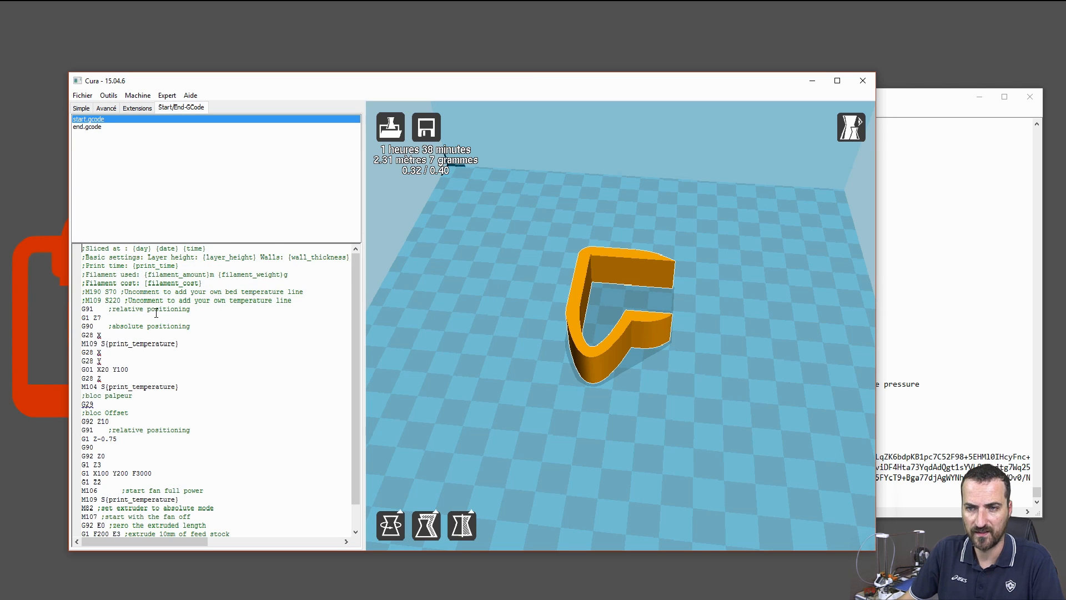
{"action": "scroll", "coordinate": [123, 425], "scroll_direction": "down", "scroll_amount": 1}
{"action": "left_click", "coordinate": [120, 413]}
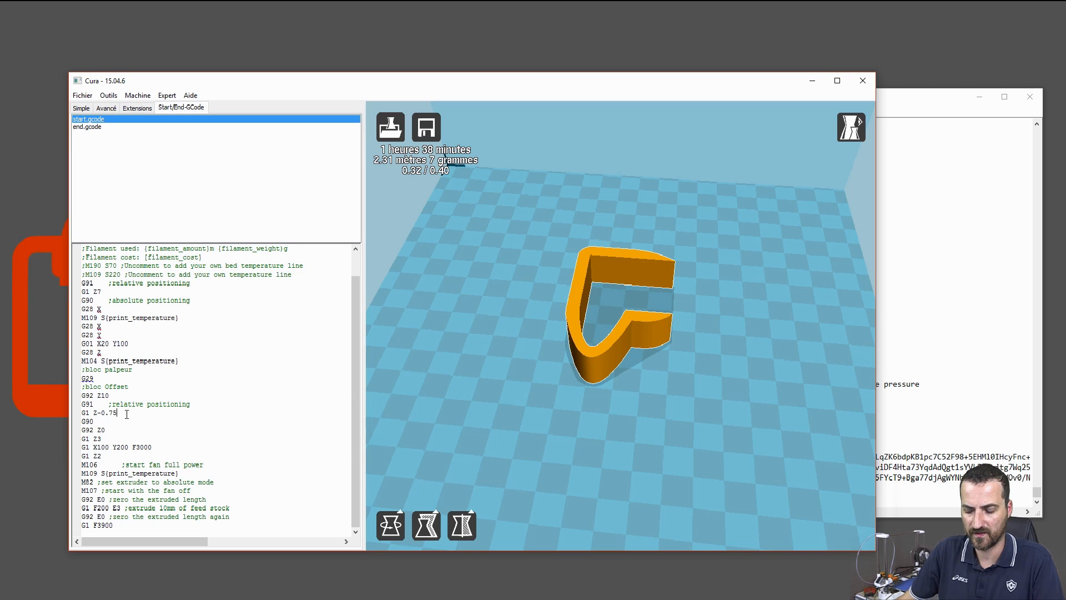
{"action": "type", "text": ";"}
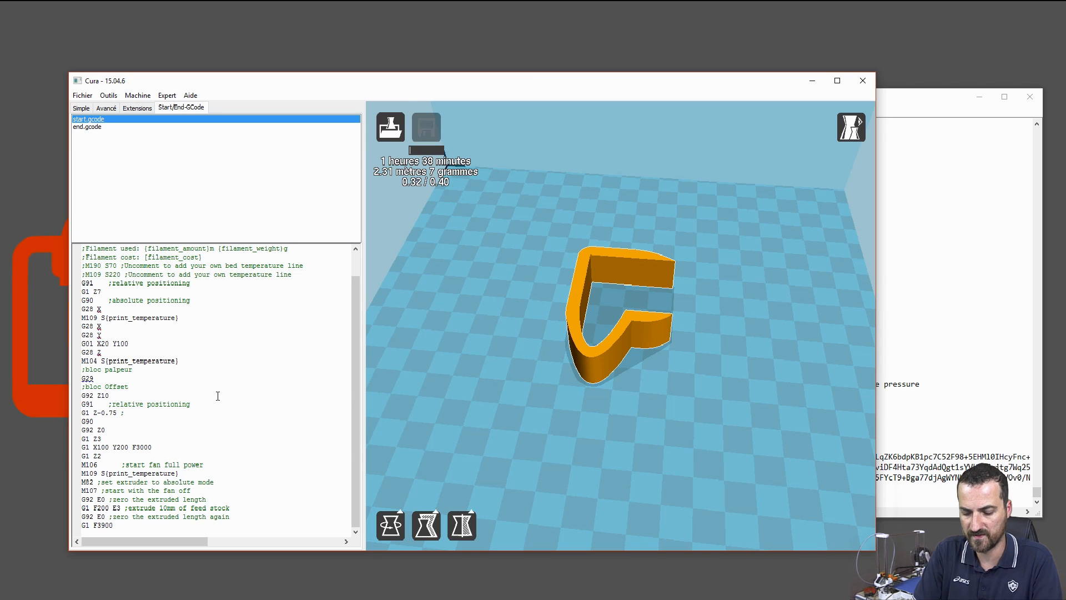
{"action": "type", "text": "offset"}
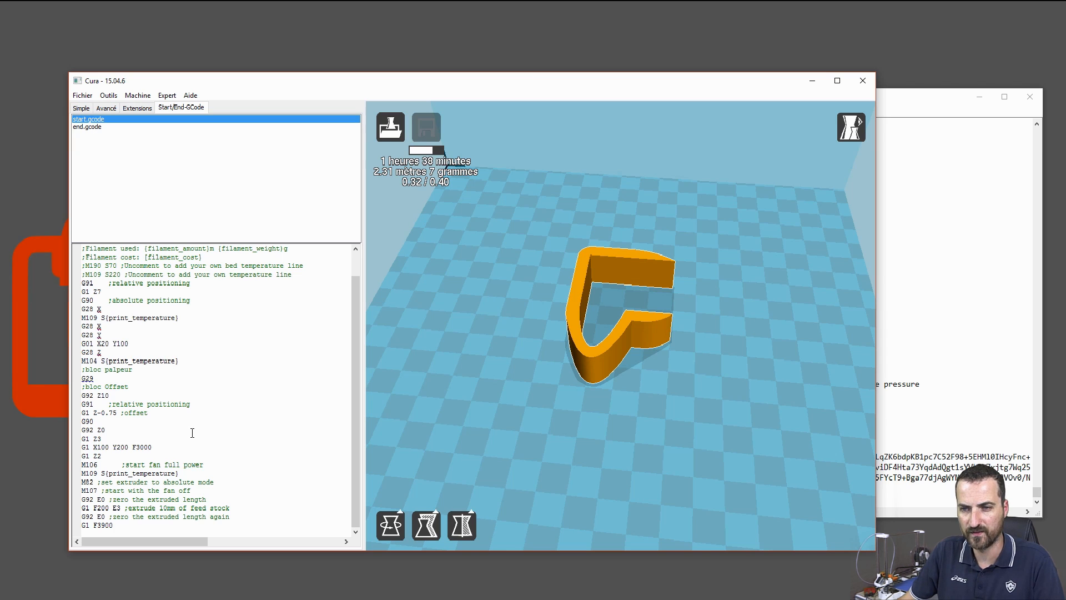
Rotate the model freehand around its axes with the rotation rings and lay it flat on the build plate
{"action": "left_click", "coordinate": [435, 297]}
{"action": "left_click", "coordinate": [615, 341]}
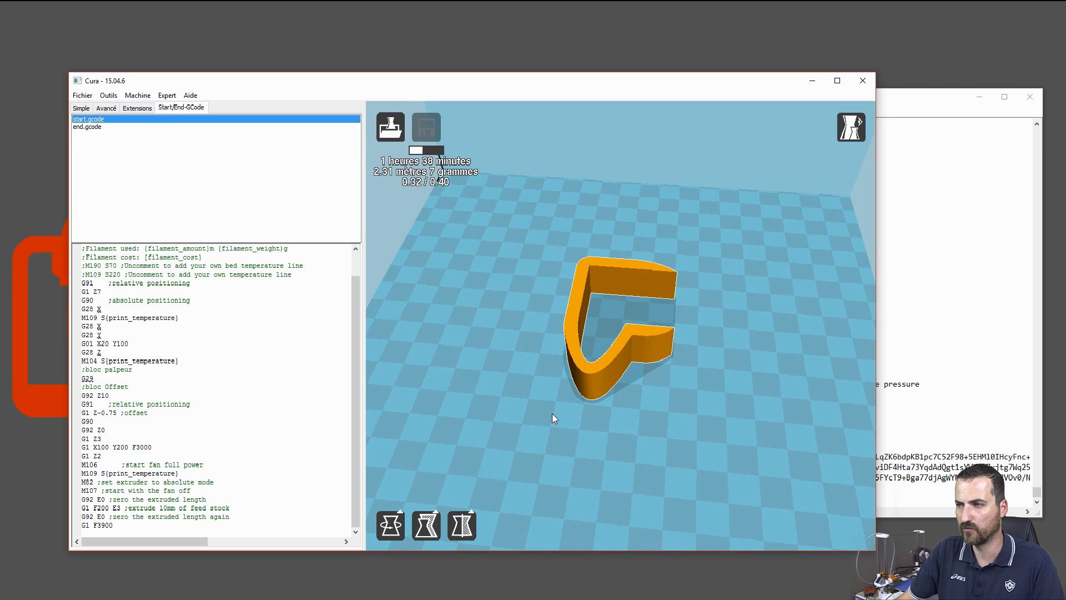
{"action": "right_click_drag", "start_coordinate": [552, 414], "coordinate": [558, 394]}
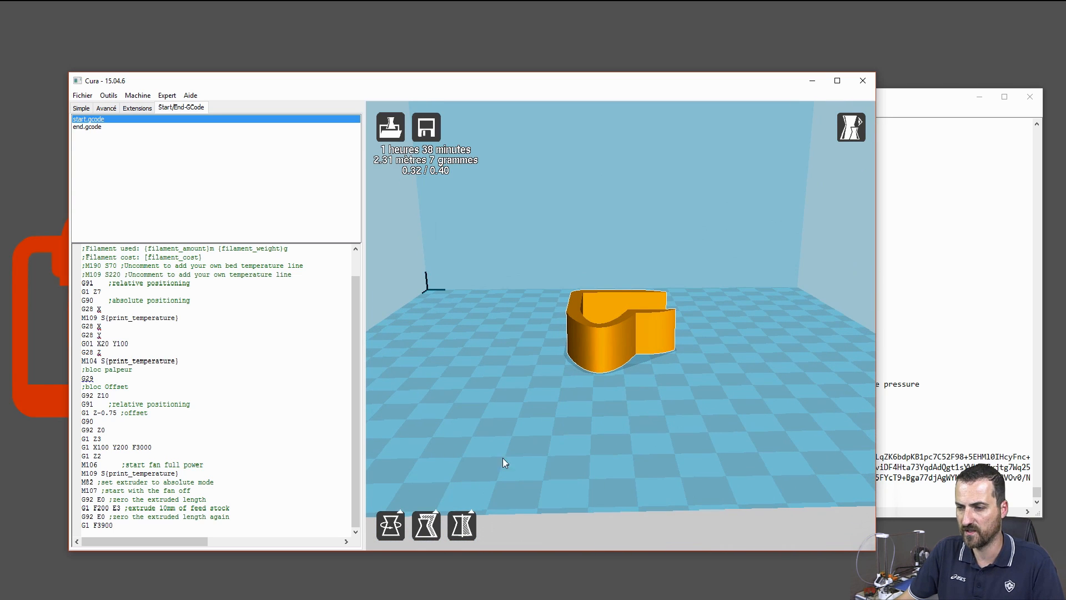
{"action": "left_click", "coordinate": [391, 524]}
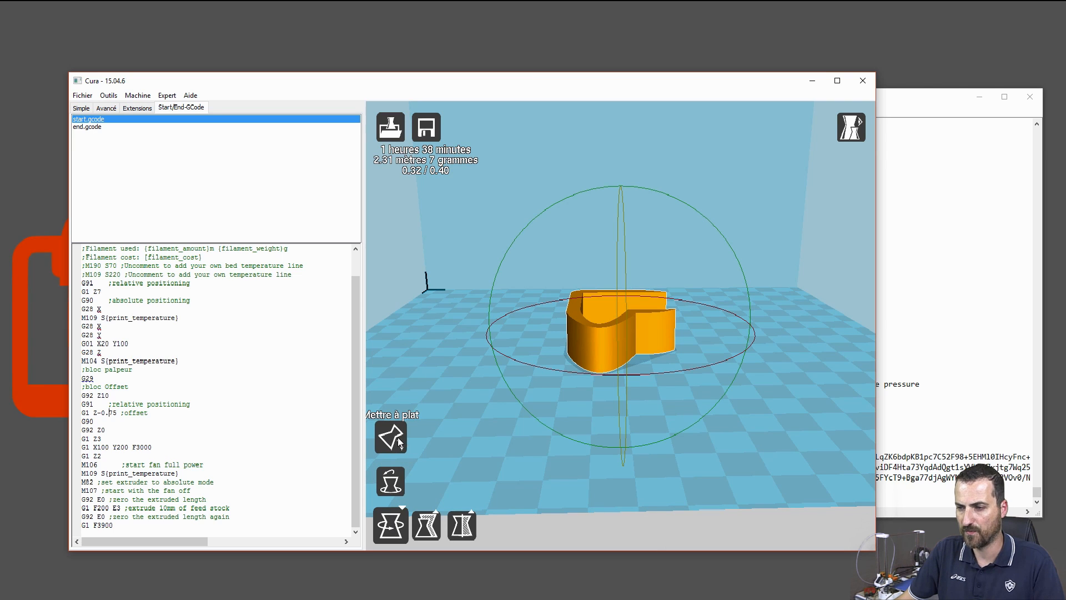
{"action": "left_click", "coordinate": [542, 402]}
{"action": "left_click", "coordinate": [605, 363]}
{"action": "mouse_move", "coordinate": [714, 227]}
{"action": "left_mouse_down"}
{"action": "mouse_move", "coordinate": [742, 300]}
{"action": "mouse_move", "coordinate": [724, 241]}
{"action": "mouse_move", "coordinate": [704, 228]}
{"action": "left_mouse_up"}
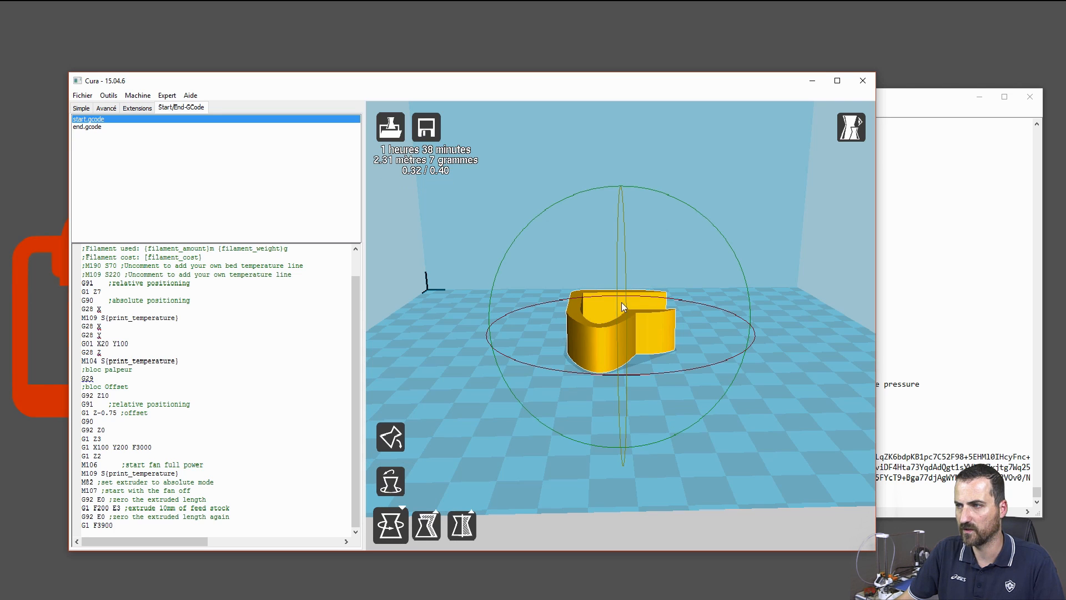
{"action": "left_click_drag", "start_coordinate": [619, 323], "coordinate": [625, 291]}
{"action": "left_click_drag", "start_coordinate": [669, 371], "coordinate": [771, 339]}
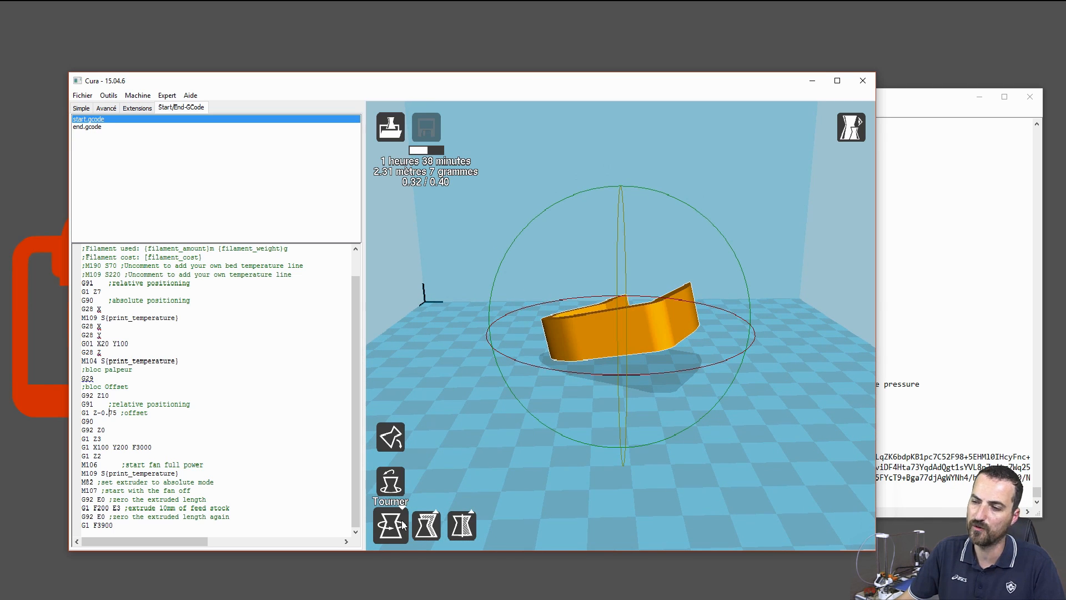
{"action": "left_click", "coordinate": [397, 436]}
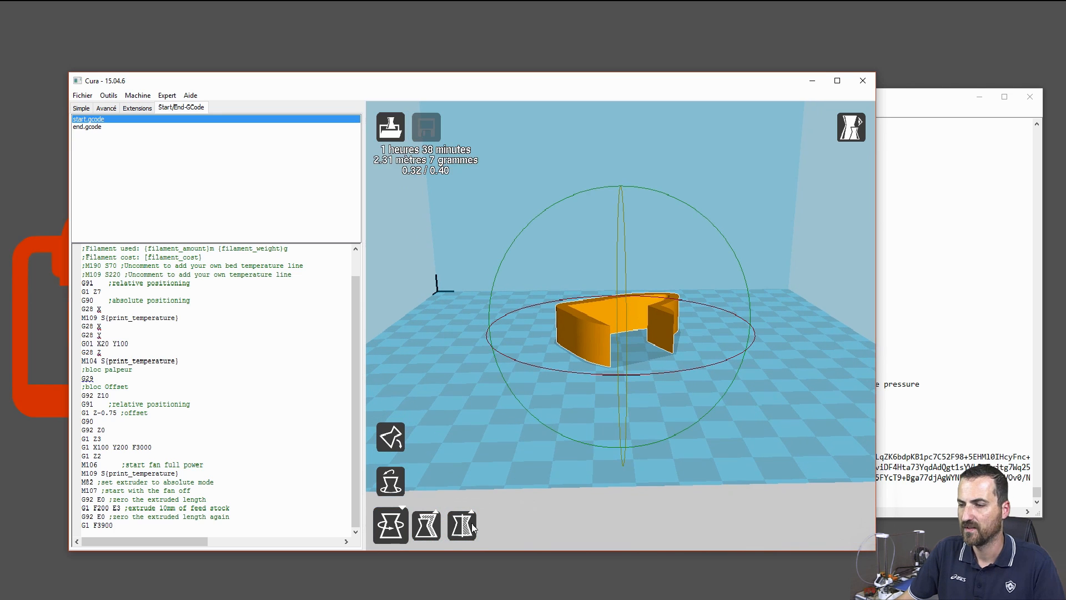
Examine the model's scaling values and the mirroring options for each axis
{"action": "left_click", "coordinate": [426, 525]}
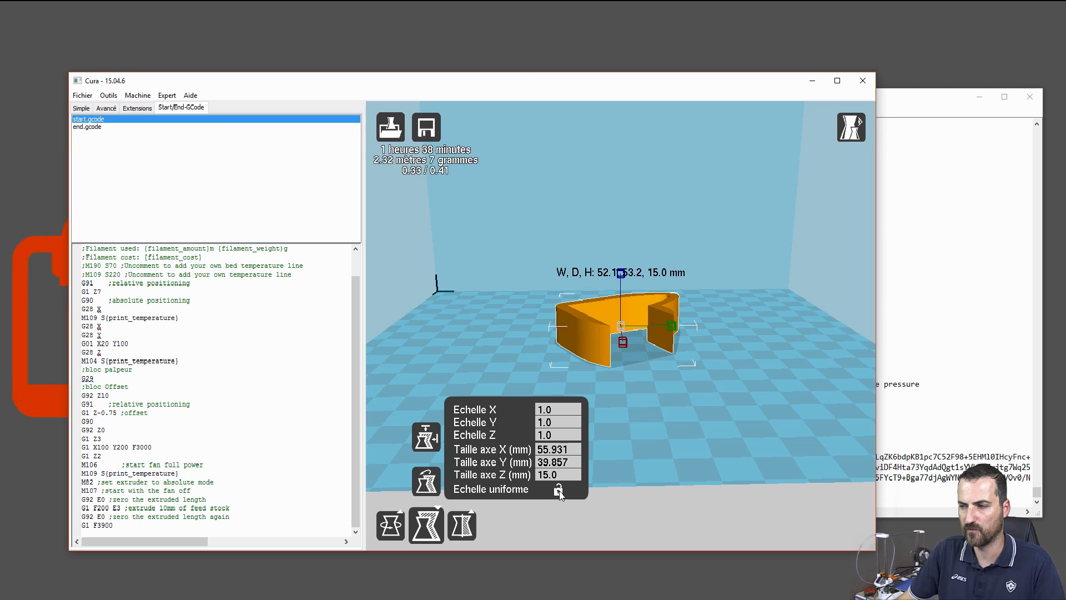
{"action": "left_click", "coordinate": [461, 525]}
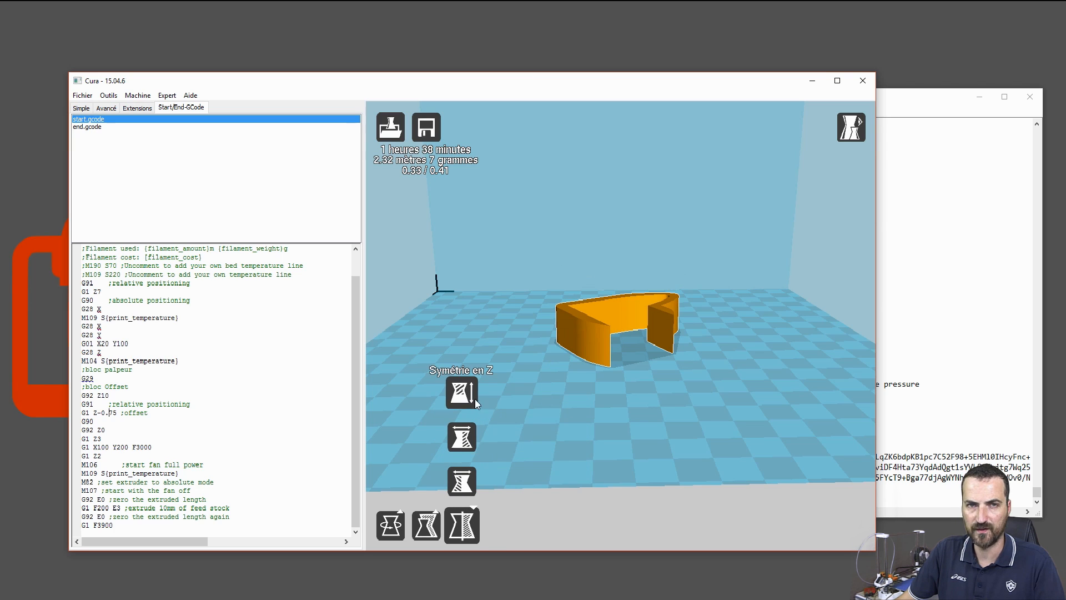
Switch the model to the layer view and inspect its toolpaths from layer 1 up to layer 149
{"action": "left_click", "coordinate": [851, 127]}
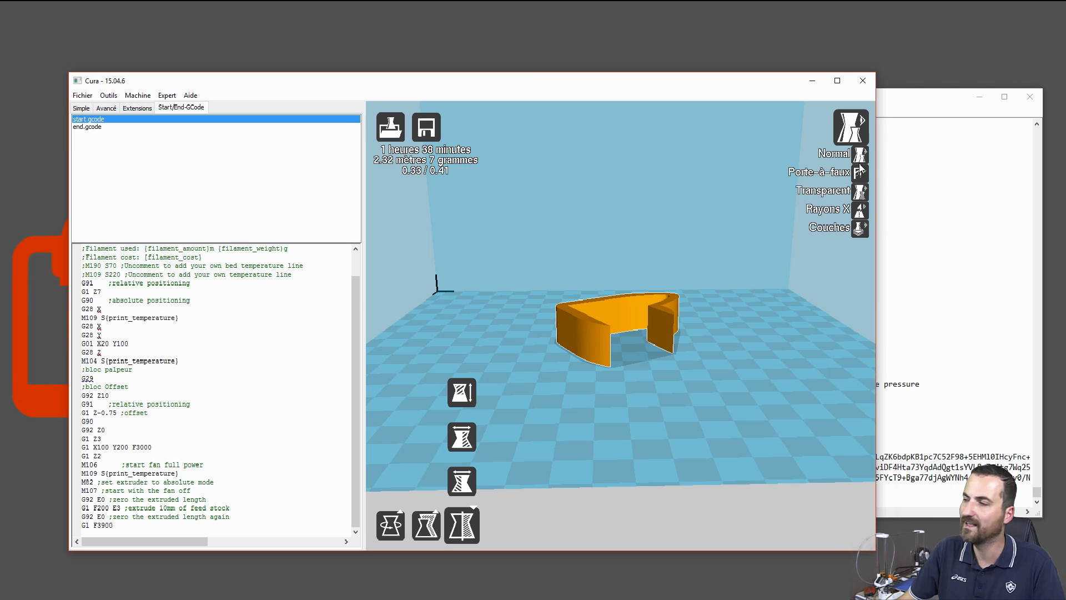
{"action": "left_click", "coordinate": [860, 230]}
{"action": "left_click_drag", "start_coordinate": [848, 358], "coordinate": [854, 487]}
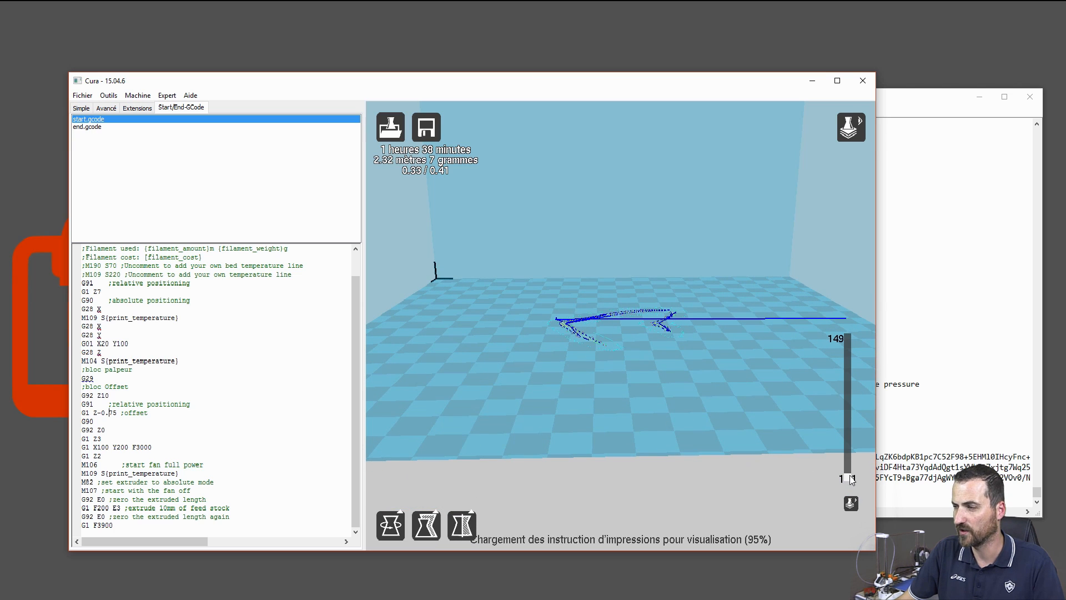
{"action": "left_click_drag", "start_coordinate": [848, 478], "coordinate": [850, 331]}
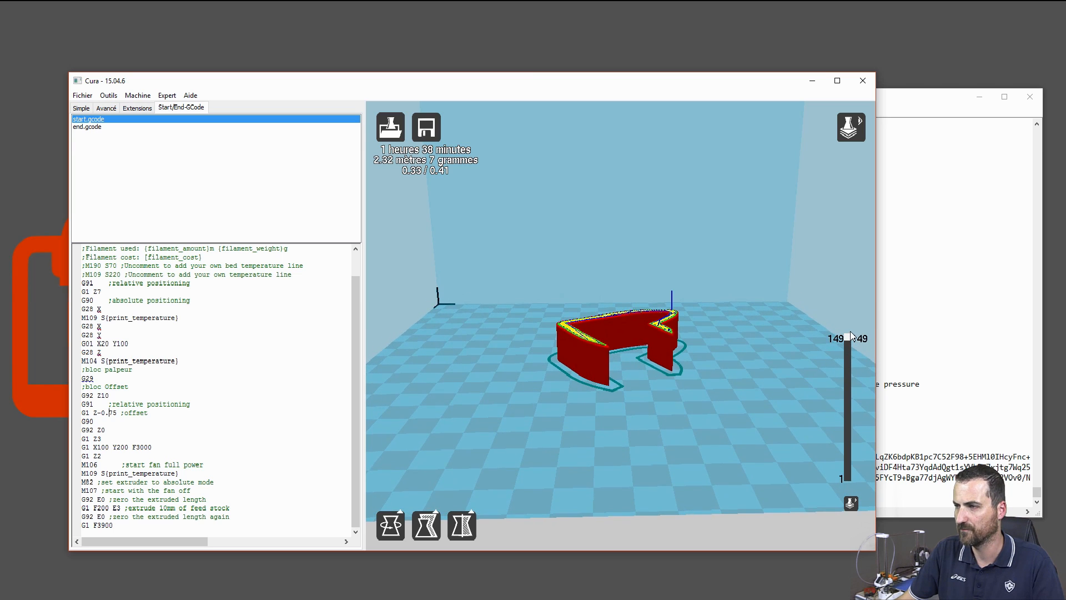
{"action": "right_click_drag", "start_coordinate": [705, 415], "coordinate": [655, 426]}
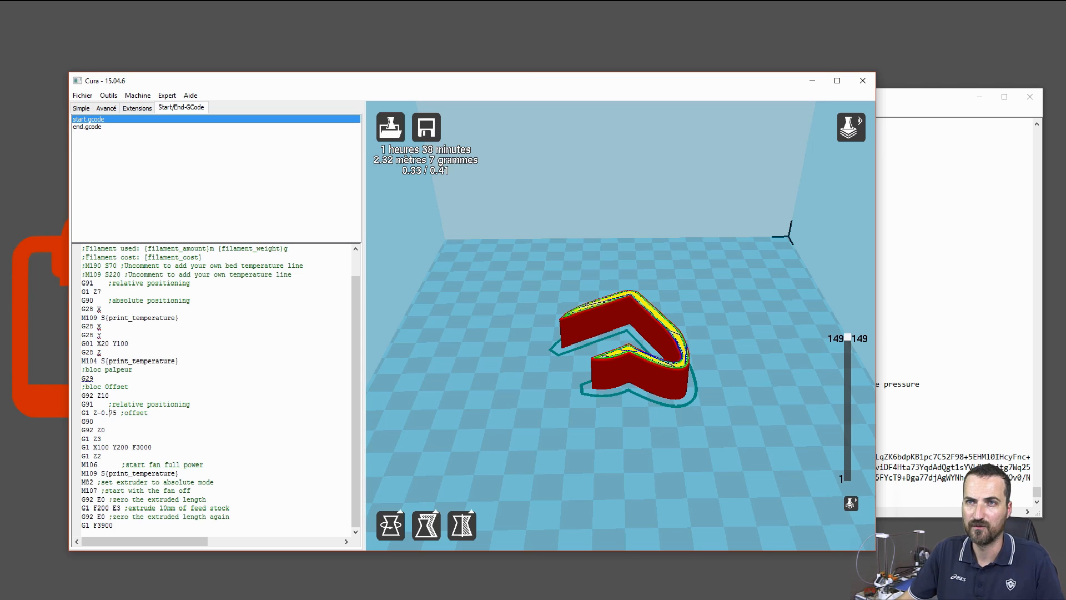
Save the sliced model's G-code as dagoma0.g in the current folder and dismiss the save notification
{"action": "left_click", "coordinate": [82, 95]}
{"action": "left_click", "coordinate": [120, 175]}
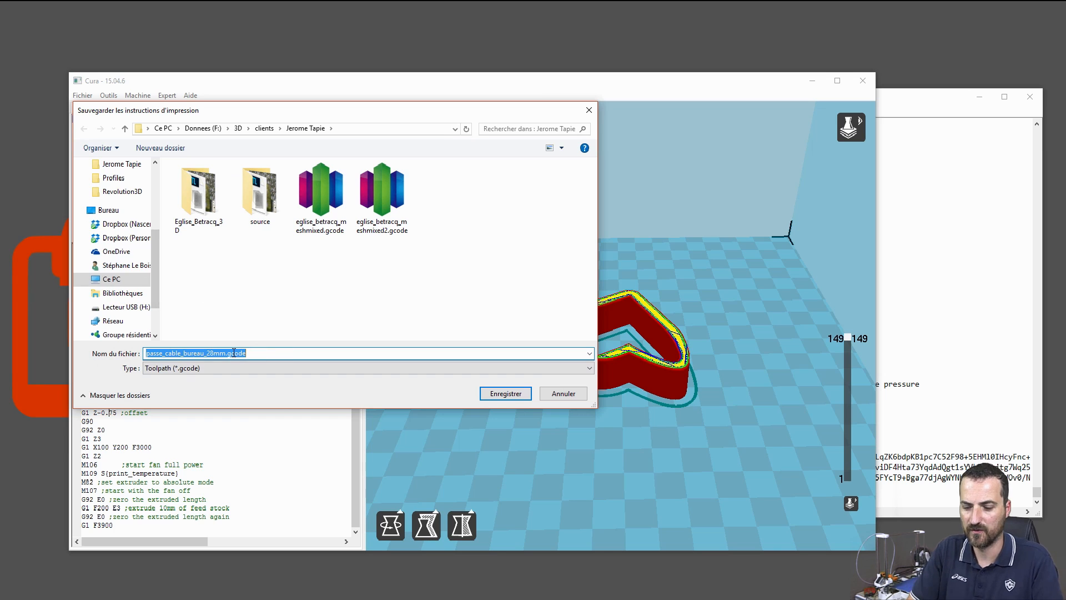
{"action": "type", "text": "dagoma0."}
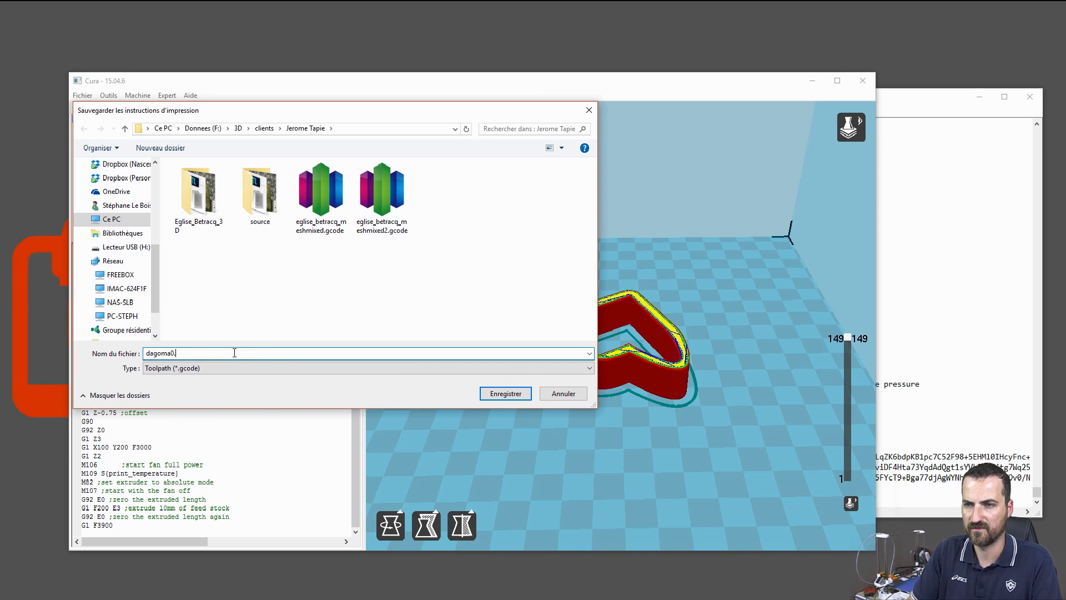
{"action": "key", "text": "Return"}
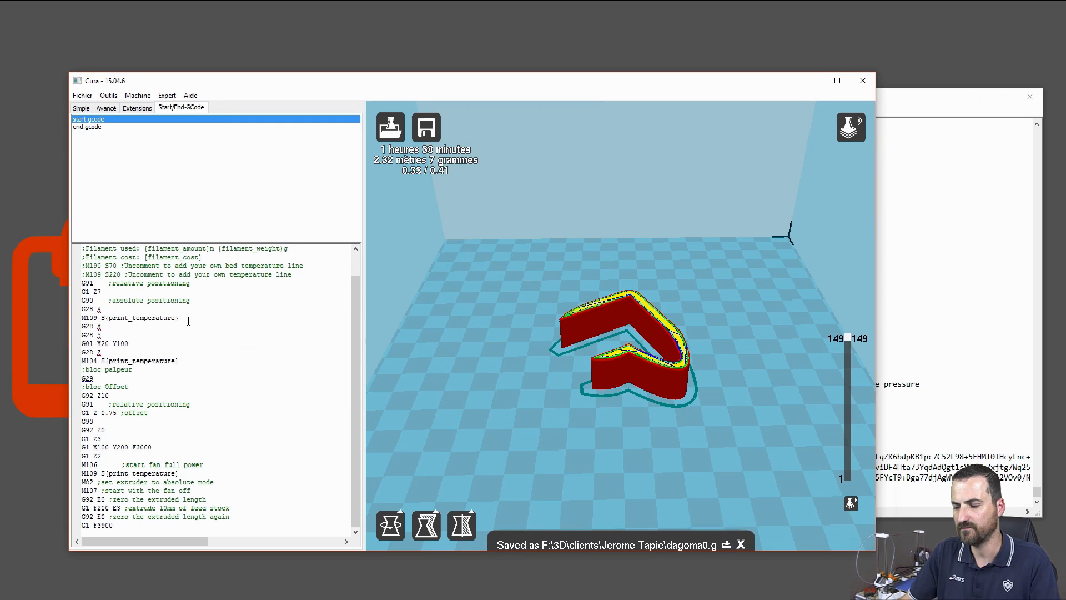
{"action": "left_click", "coordinate": [741, 544]}
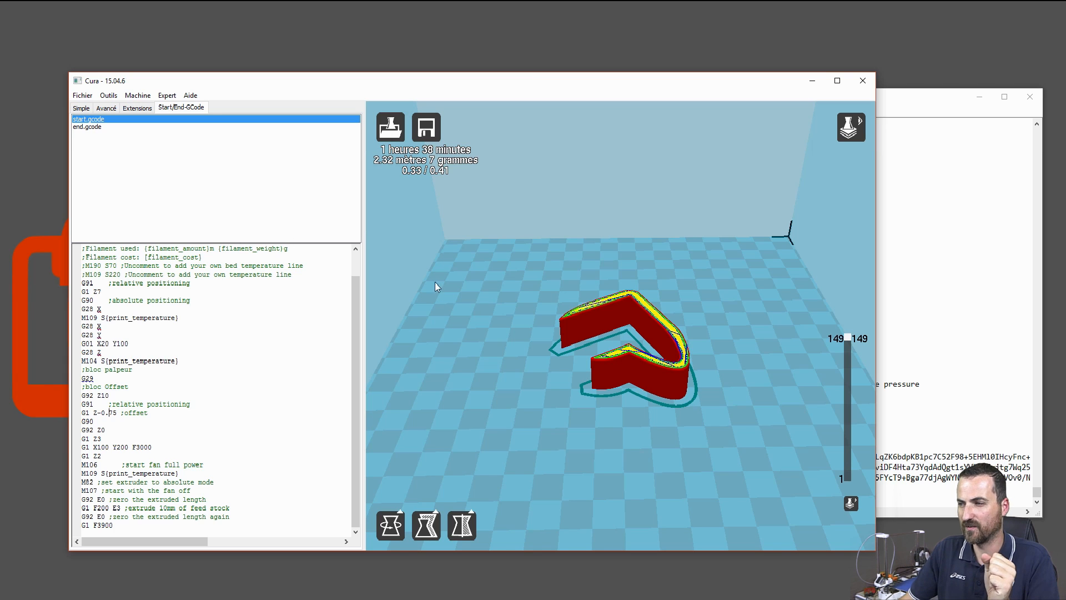
{"action": "right_click_drag", "start_coordinate": [655, 369], "coordinate": [648, 367]}
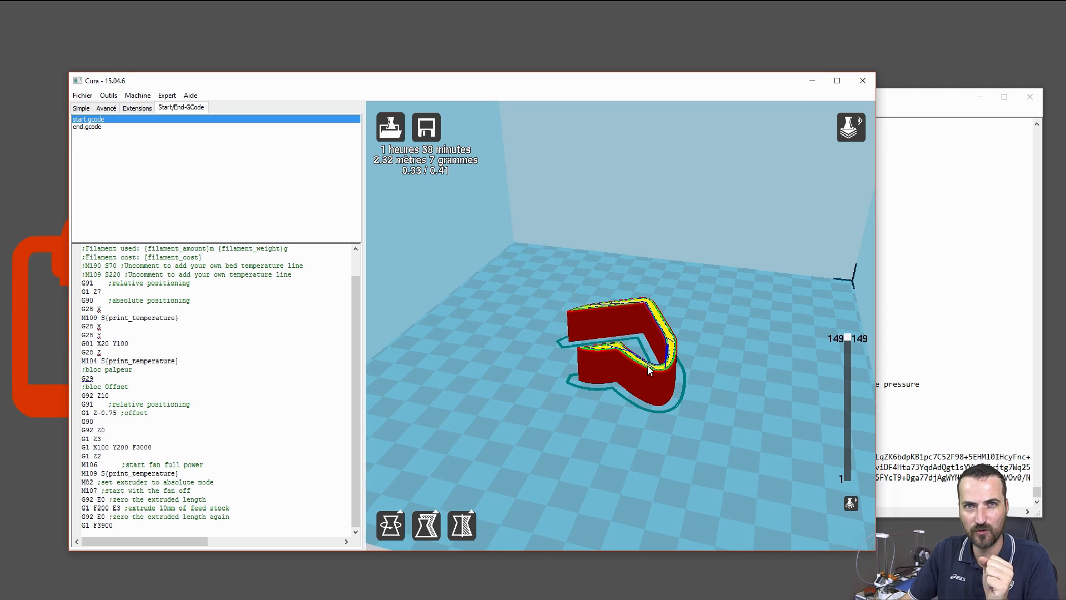